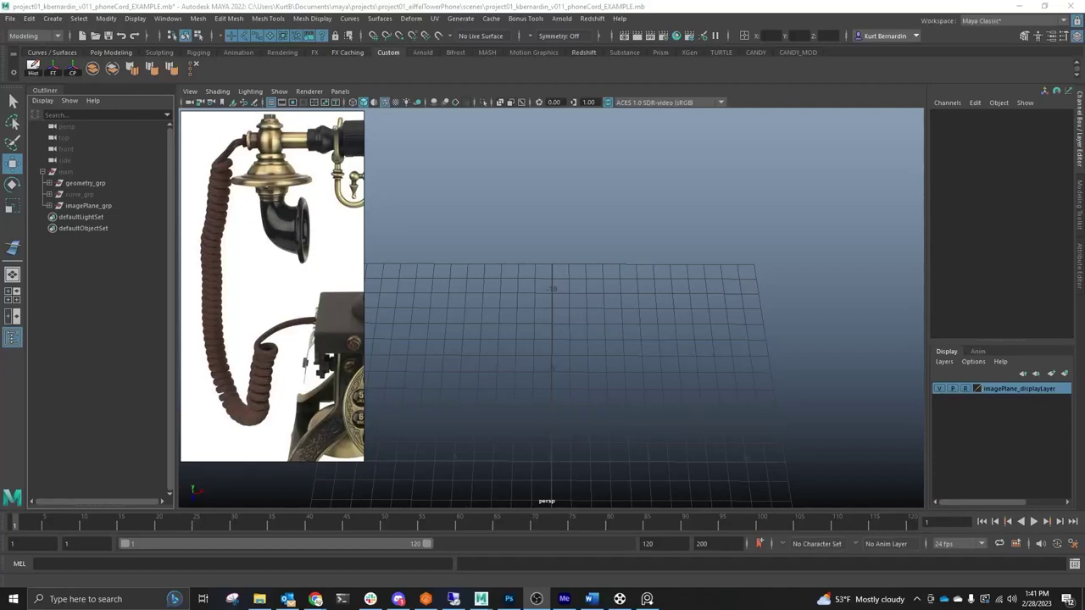
- Create a polygon helix at the origin with 50 coils and a height of 40
left_click(54, 20)
mouse_move(106, 60)
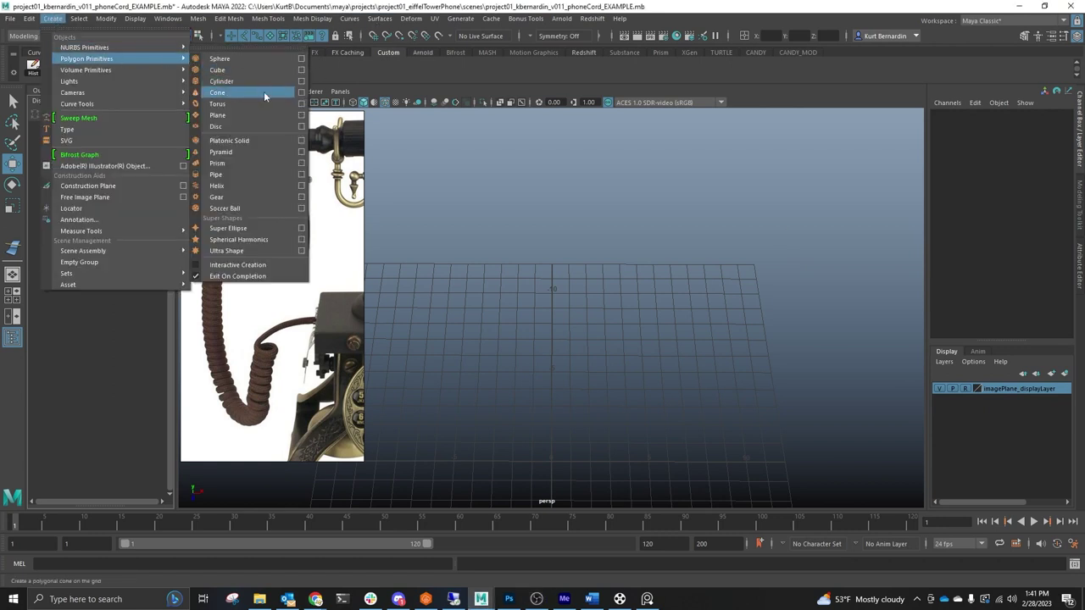
left_click(244, 185)
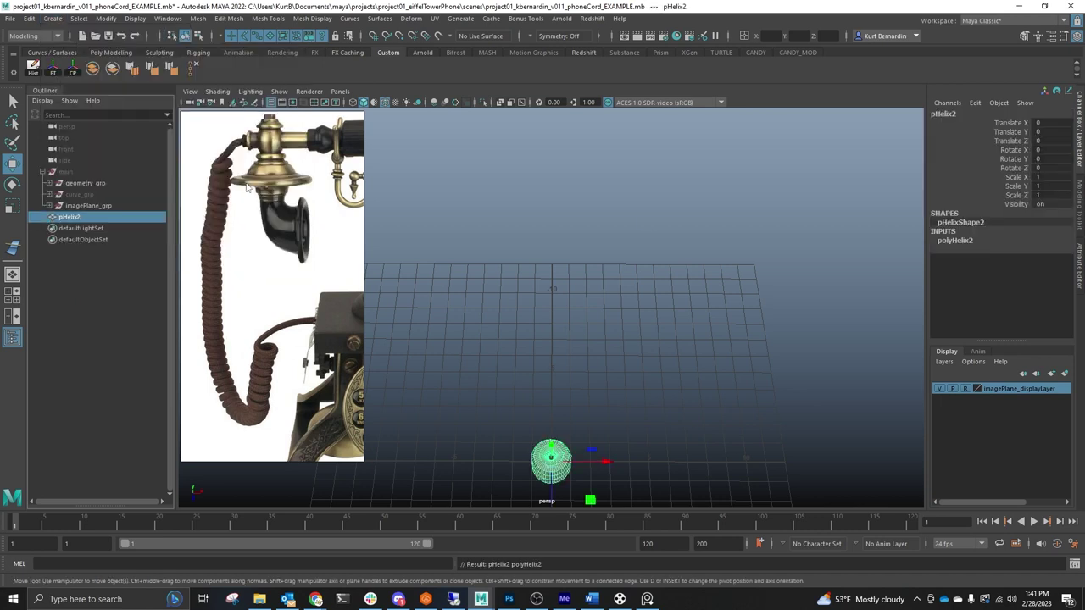
left_click(955, 241)
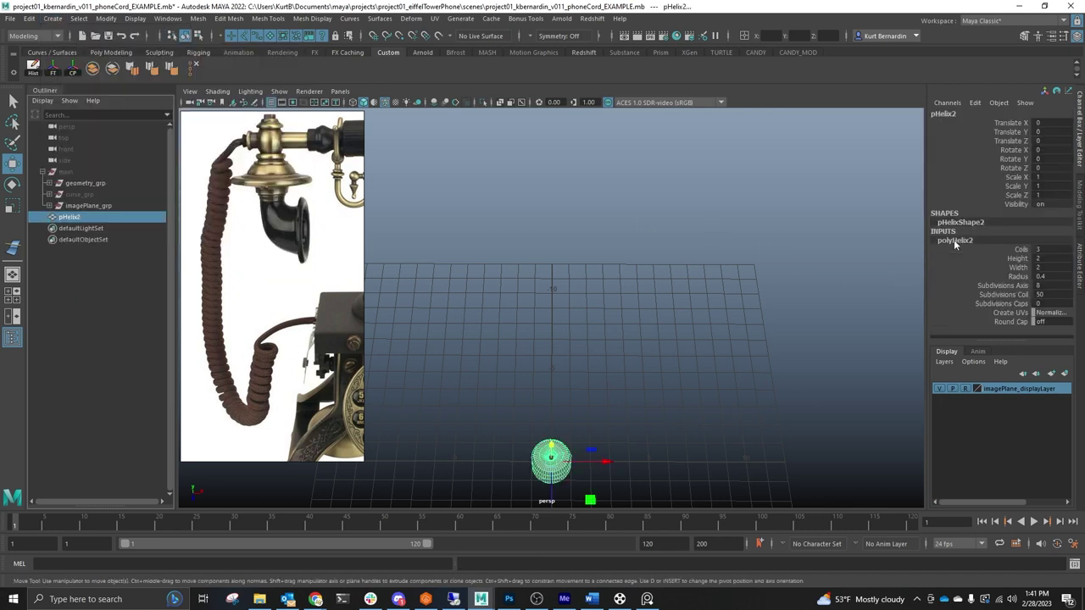
double_click(1042, 249)
key("Tab")
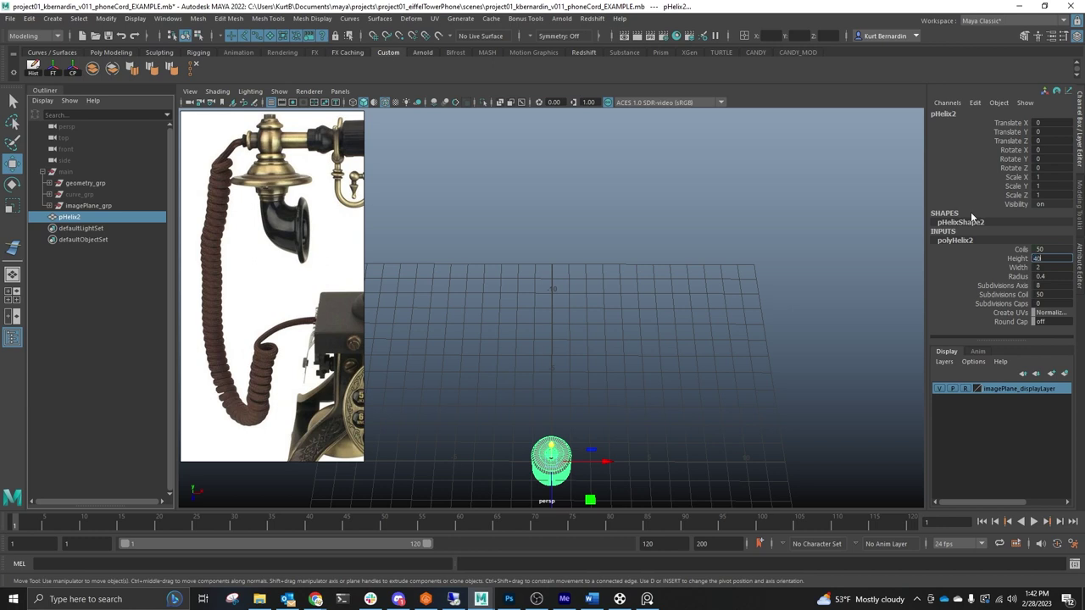
key("Tab")
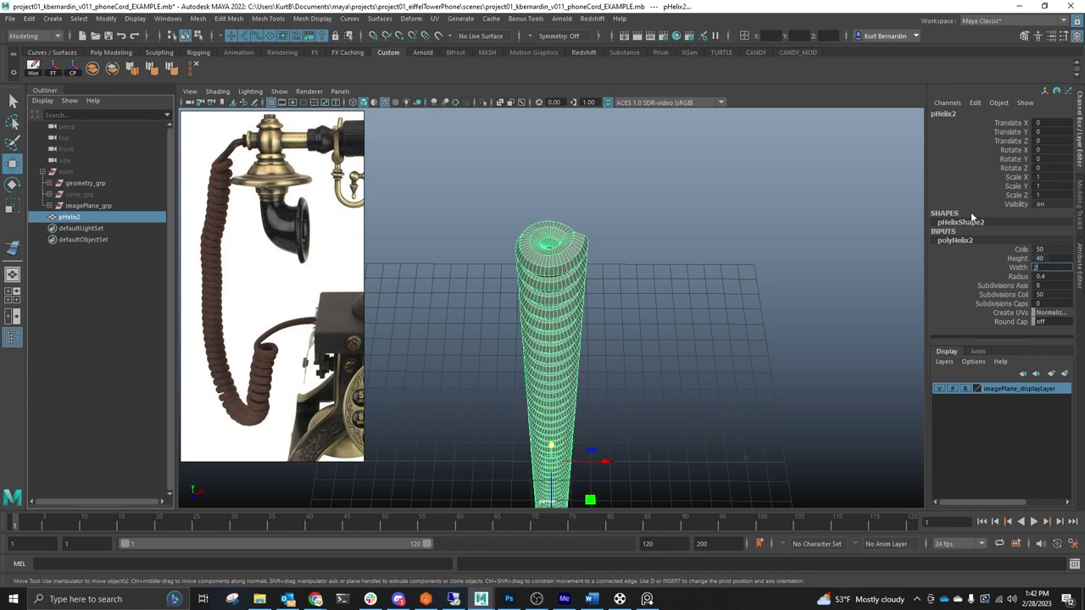
- Set the helix's radius to 0.3 and its coil subdivisions to 8
key("Tab")
key("BackSpace")
type("0.3")
key("Tab")
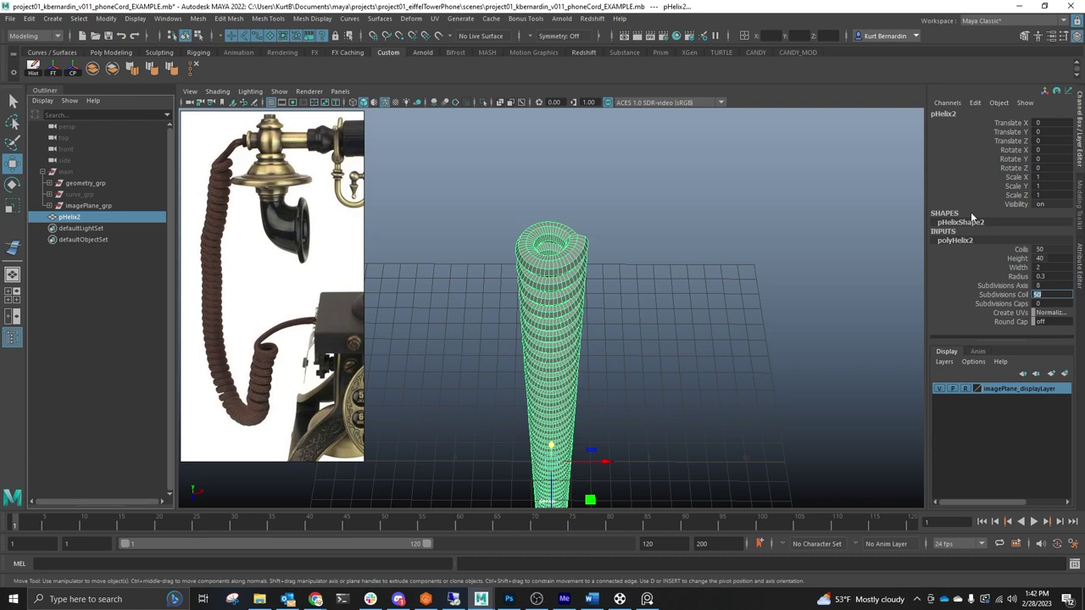
type("8")
key("Return")
- Extrude both end cap faces of the helix with a thickness of 4, then return to object selection
left_click_drag(605, 190, 596, 141, "alt")
right_click_drag(623, 193, 623, 219)
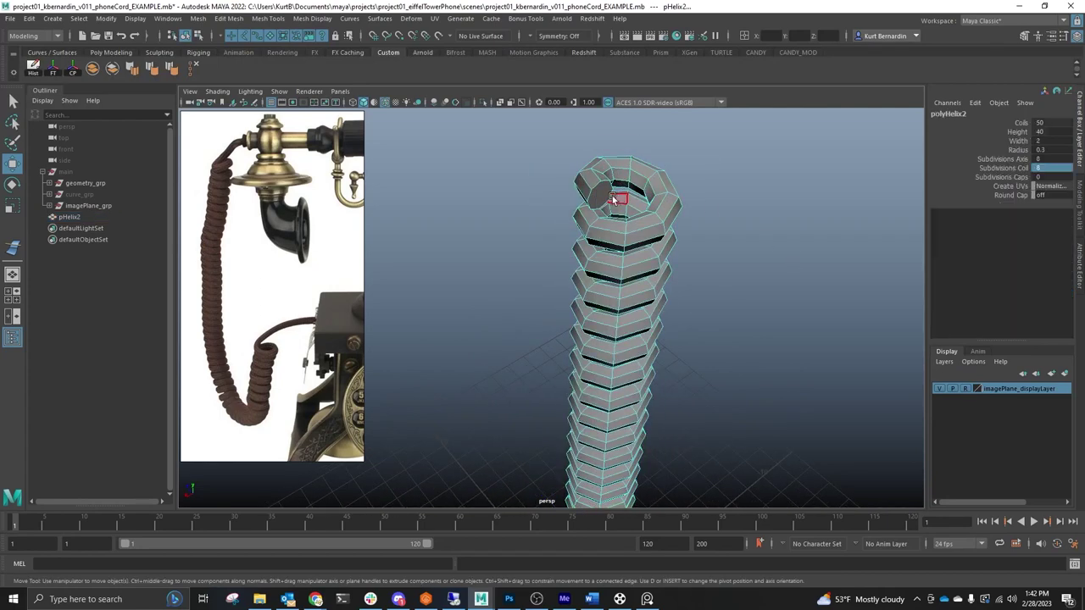
left_click(608, 197)
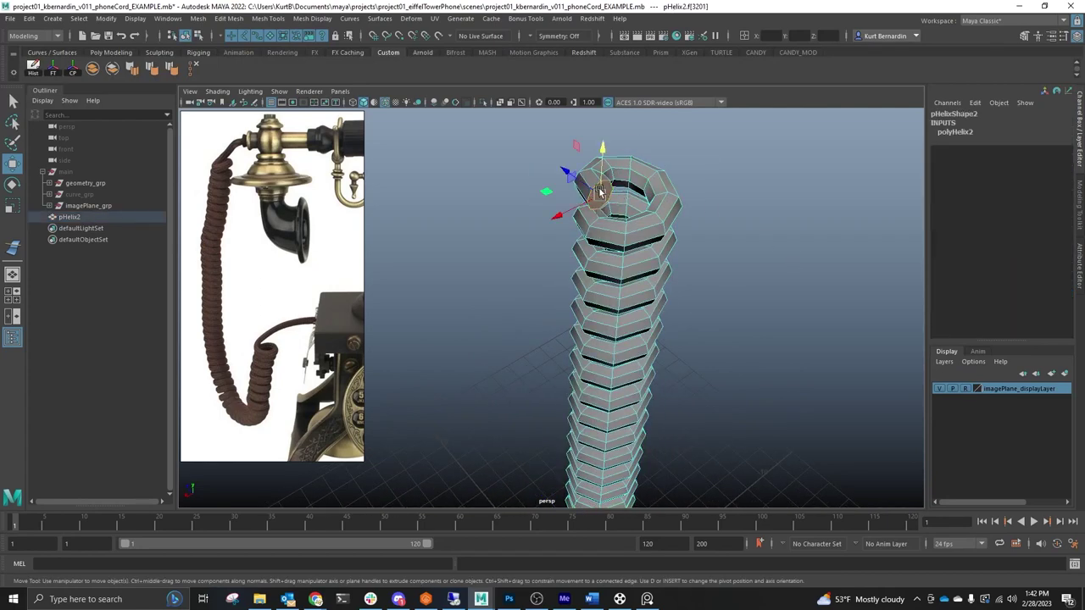
mouse_move(604, 271)
left_mouse_down("alt")
mouse_move(584, 271)
mouse_move(596, 326)
mouse_move(624, 358)
mouse_move(598, 282)
left_mouse_up("alt")
scroll(610, 305, "up", 5)
left_click(710, 349, "shift")
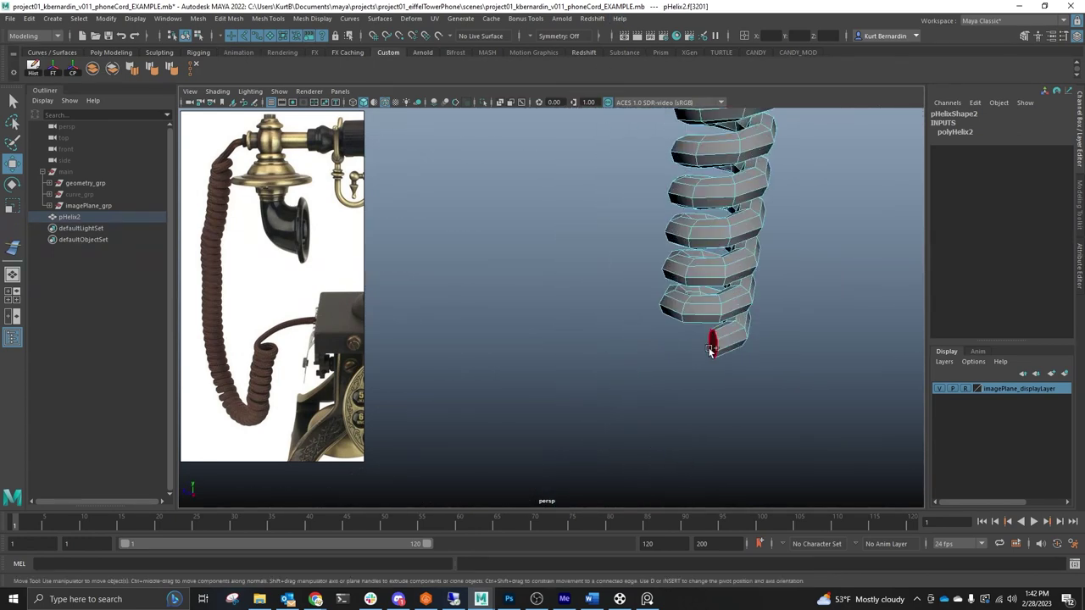
scroll(636, 299, "down", 5)
left_click_drag(633, 294, 621, 260, "alt")
right_click_drag(629, 234, 632, 269, "shift")
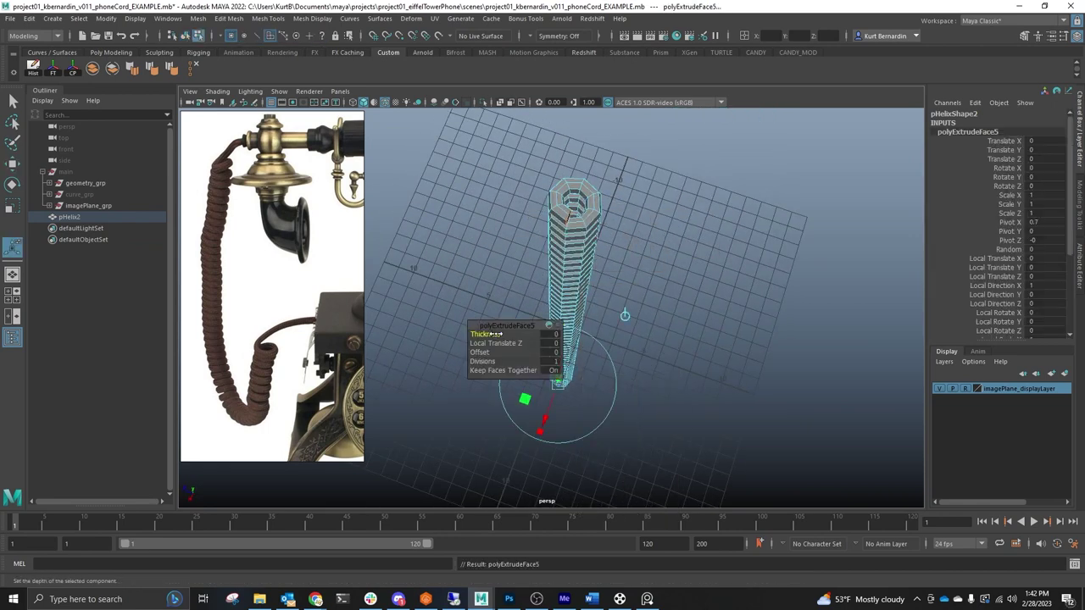
left_click_drag(497, 334, 520, 335)
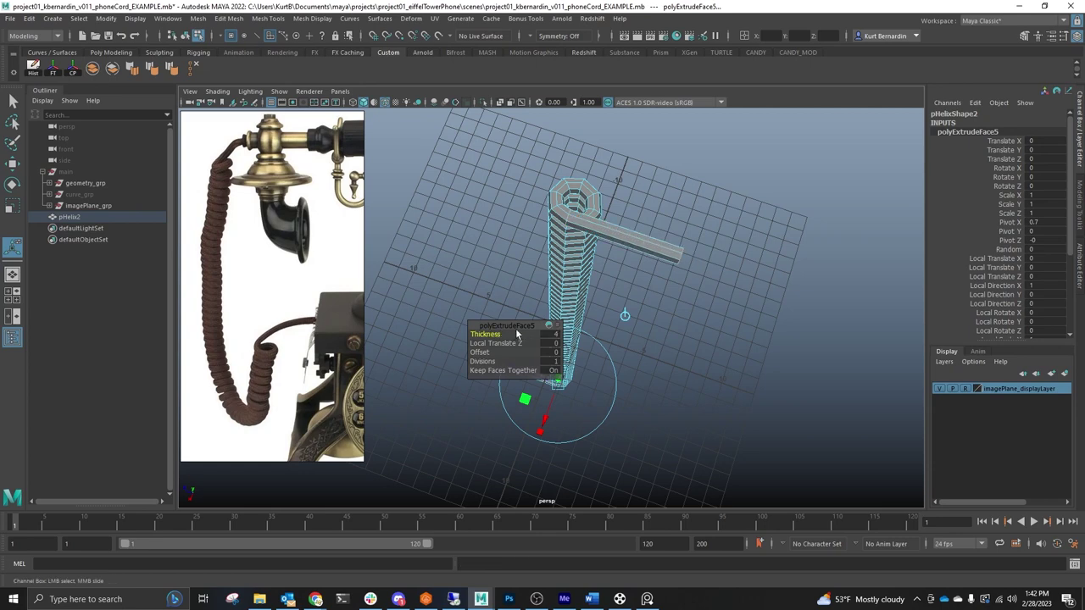
left_click_drag(507, 261, 546, 247, "alt")
right_click_drag(603, 202, 618, 184)
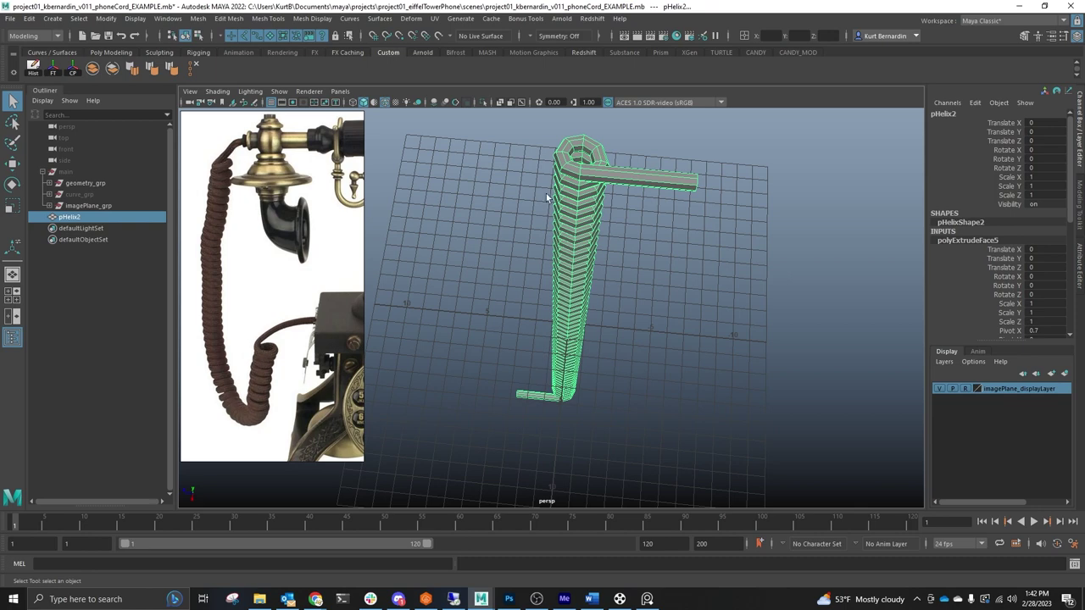
- Rotate the helix to exactly -90 degrees in Y so its straight ends extend sideways in the front view
left_click_drag(547, 240, 560, 242, "alt")
key("space")
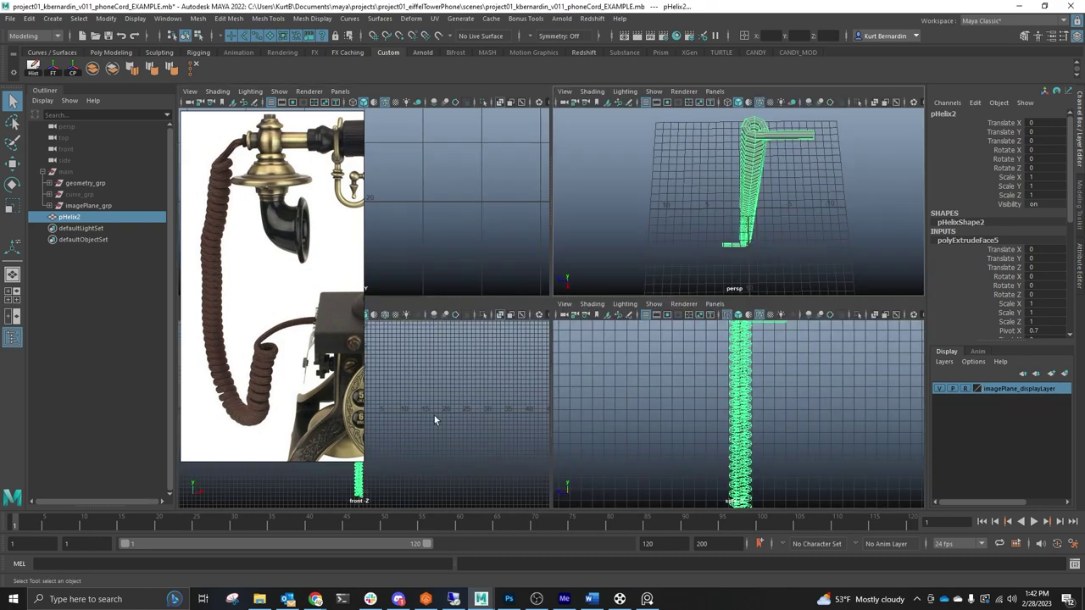
key("f")
key("space")
key("e")
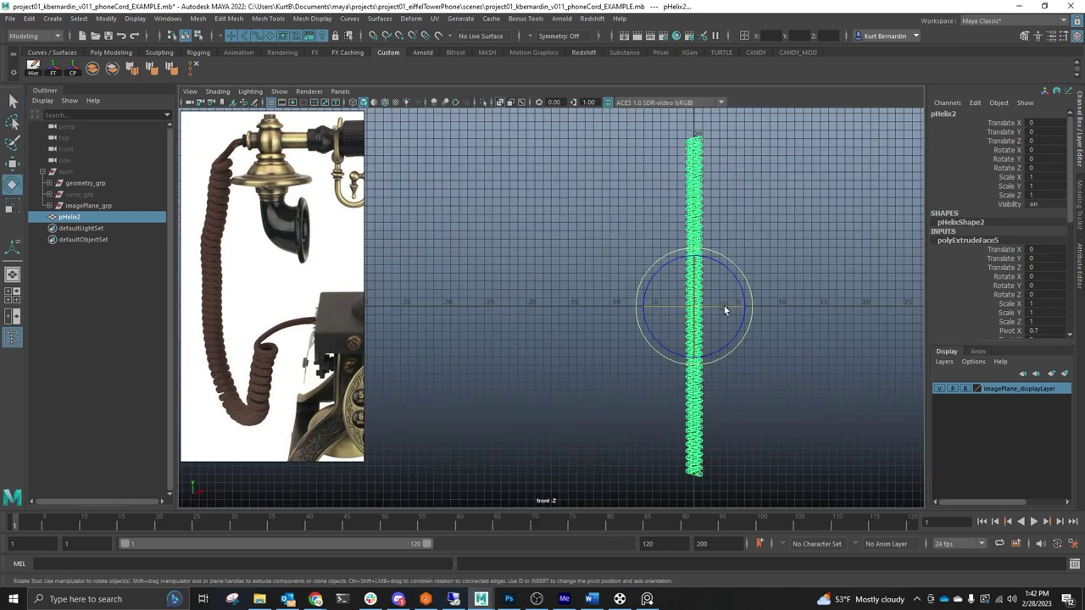
left_click_drag(723, 306, 652, 305)
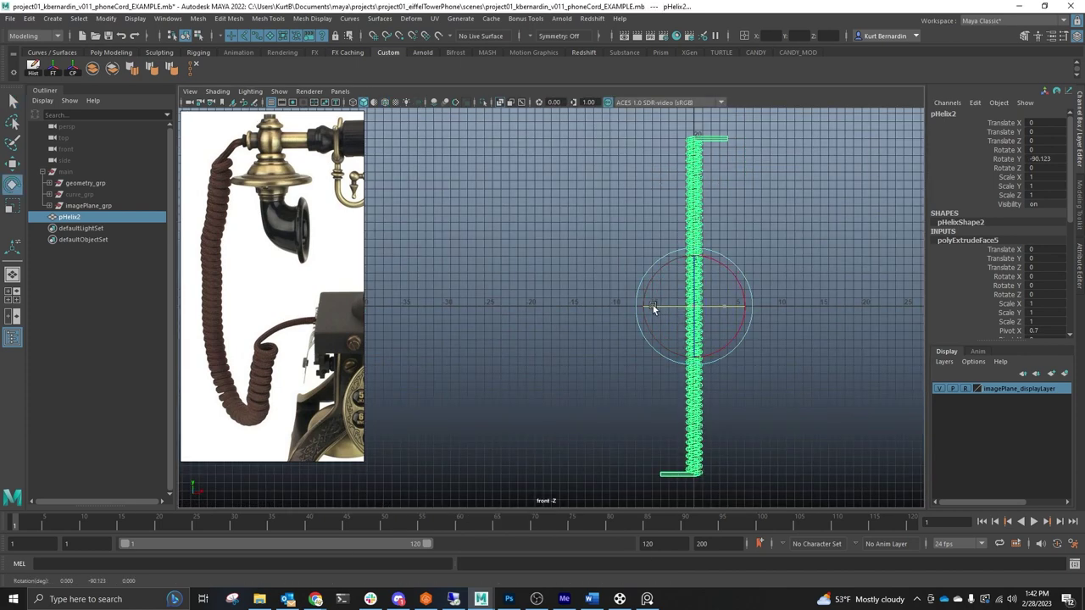
left_click(1049, 160)
type("-90")
key("Return")
key("Return")
- Examine the rotated helix and its straight ends in the perspective and front views
middle_click_drag(629, 212, 580, 212, "alt")
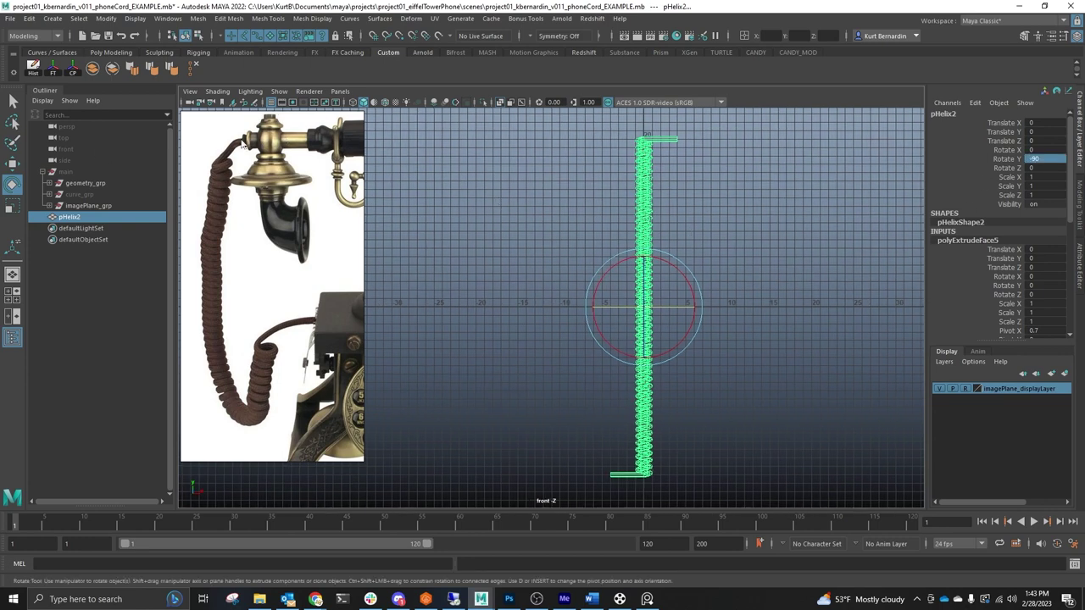
middle_click_drag(674, 247, 626, 243, "alt")
scroll(627, 237, "down", 2)
key("space")
key("space")
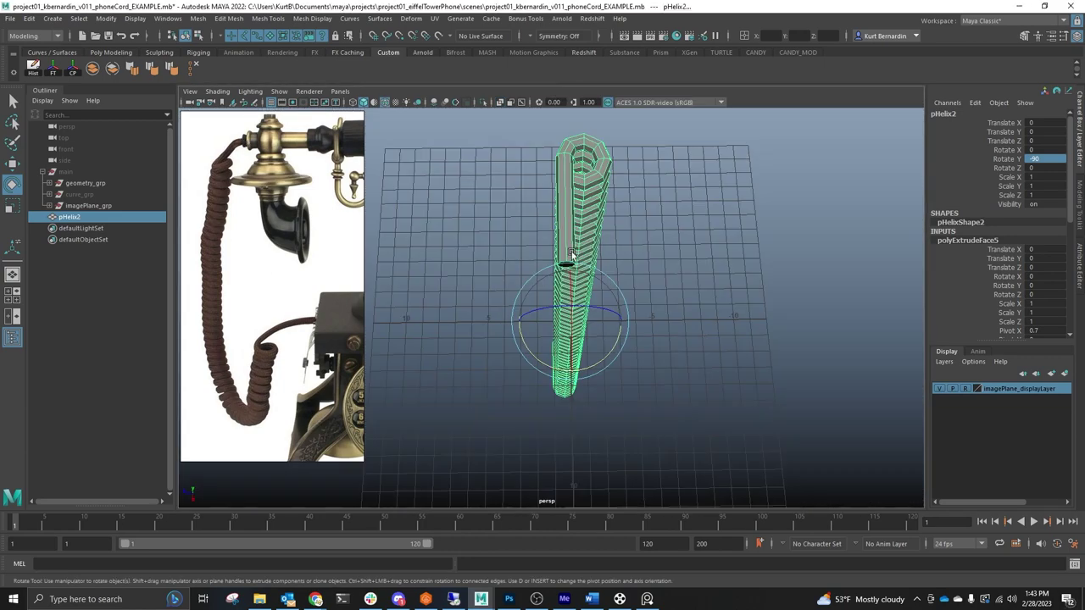
mouse_move(572, 254)
left_mouse_down("alt")
mouse_move(588, 265)
mouse_move(620, 244)
mouse_move(583, 253)
left_mouse_up("alt")
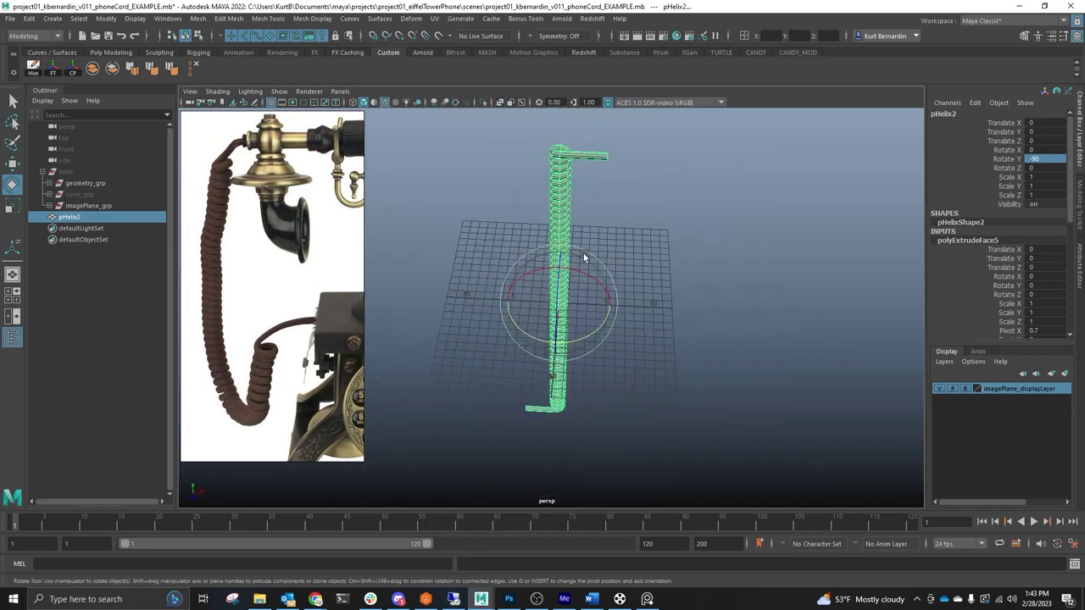
key("space")
key("space")
middle_click_drag(551, 321, 571, 315, "alt")
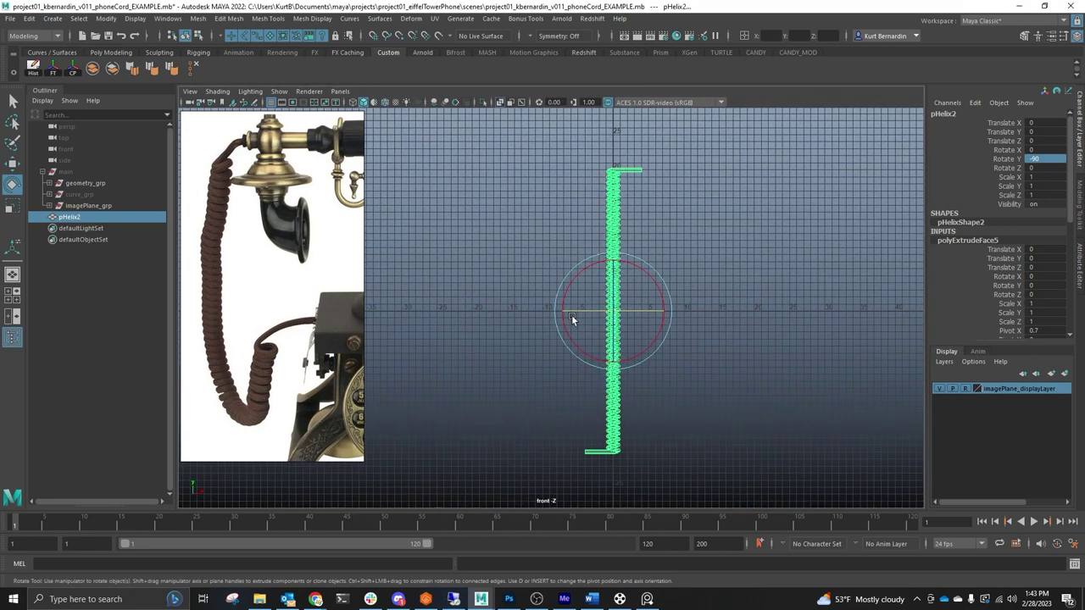
key("q")
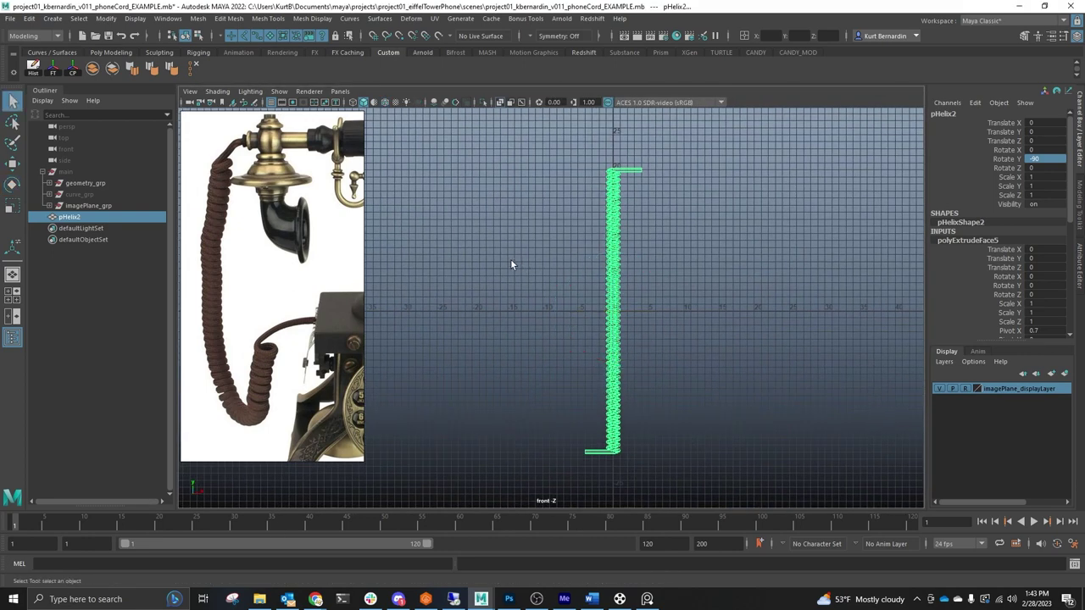
- Draw a nine-point CV curve up the helix's centre in the front view, from about Y -20 to Y 19
left_click(56, 20)
mouse_move(129, 105)
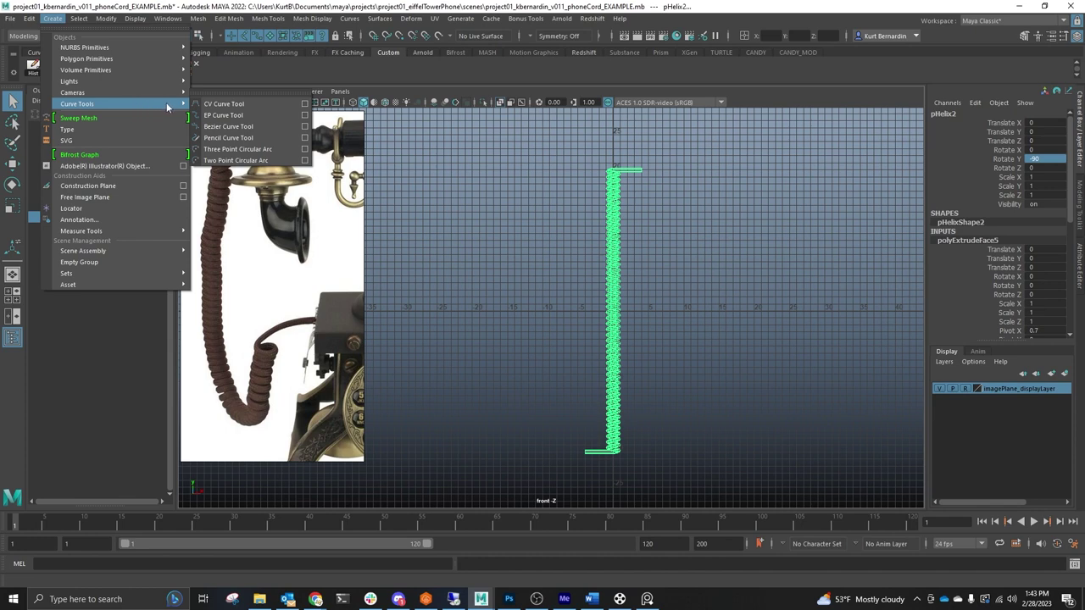
left_click(222, 105)
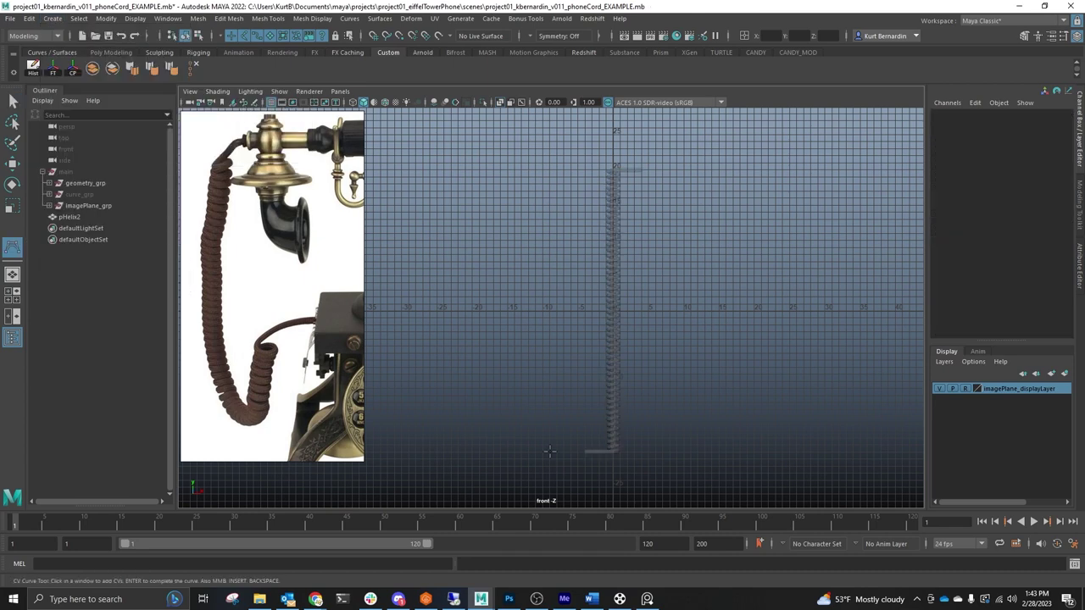
left_click(613, 450)
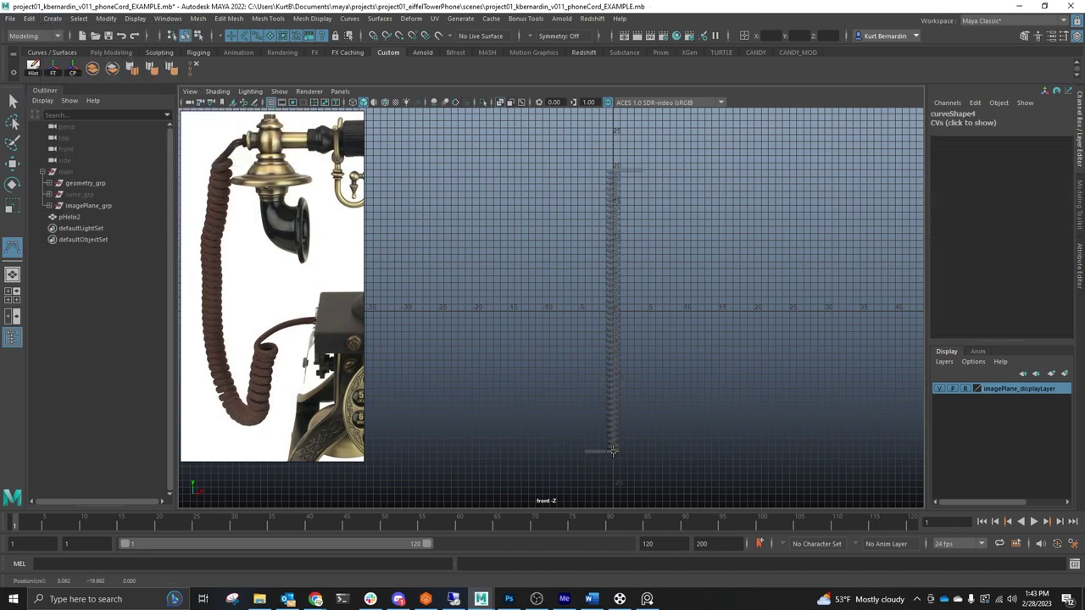
left_click(614, 411)
left_click(612, 373)
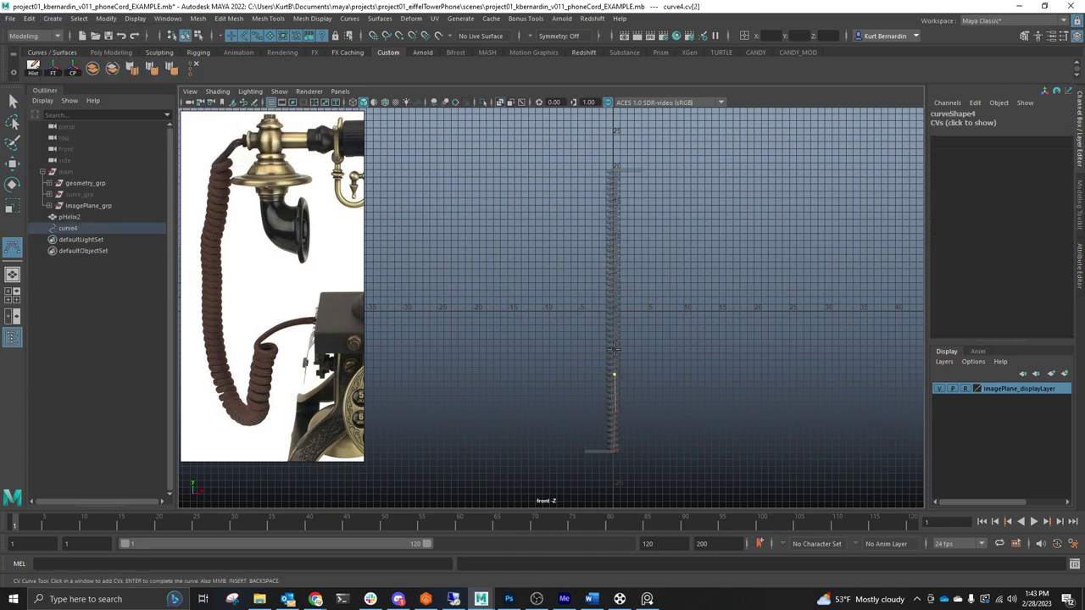
left_click(614, 343)
left_click(616, 310)
left_click(613, 272)
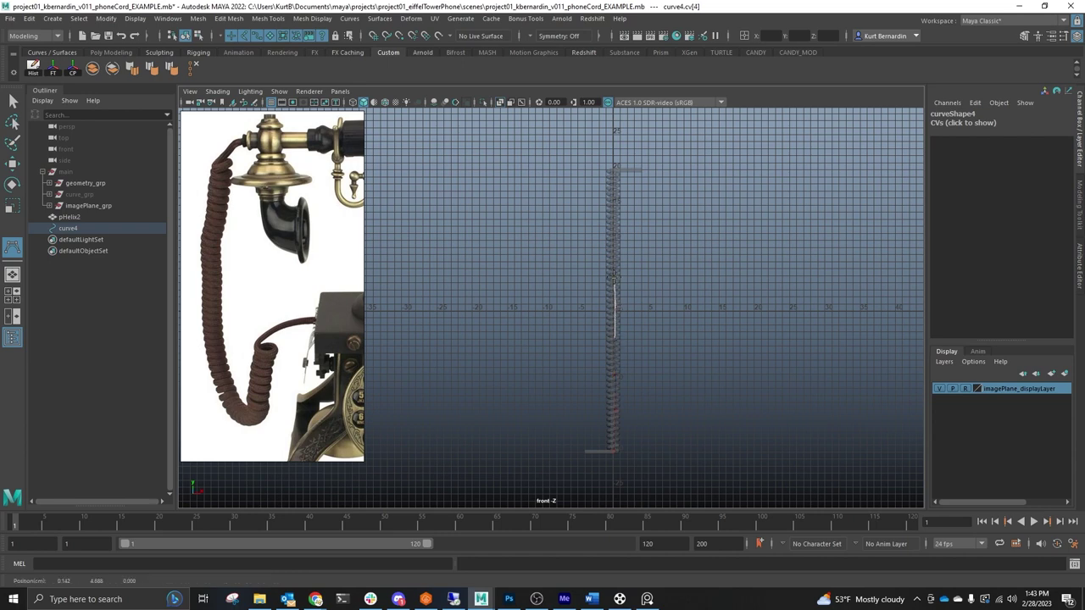
left_click(613, 245)
left_click(615, 210)
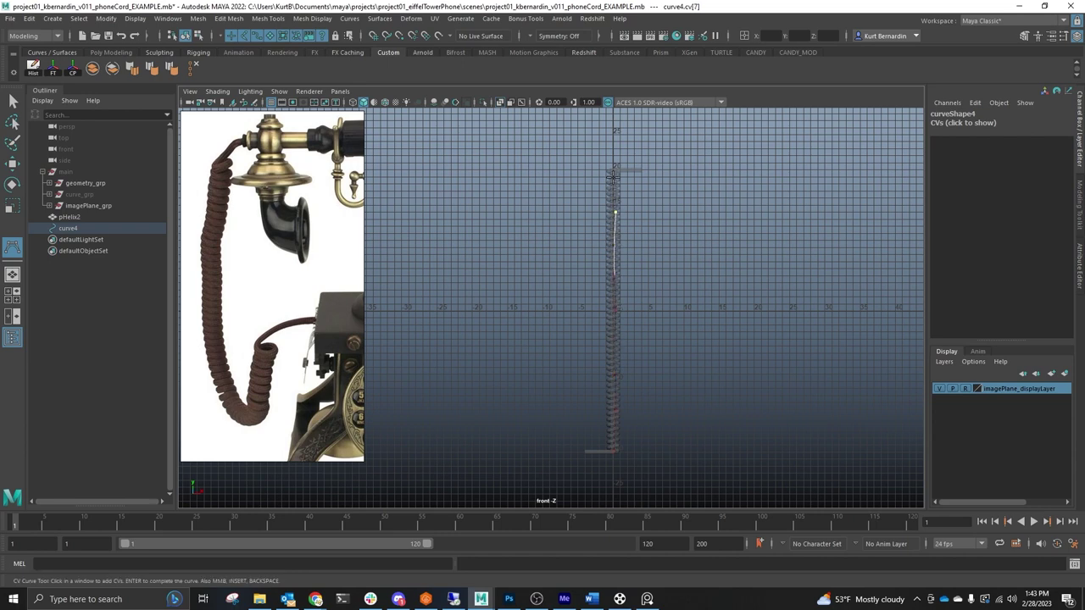
left_click(613, 175)
key("Return")
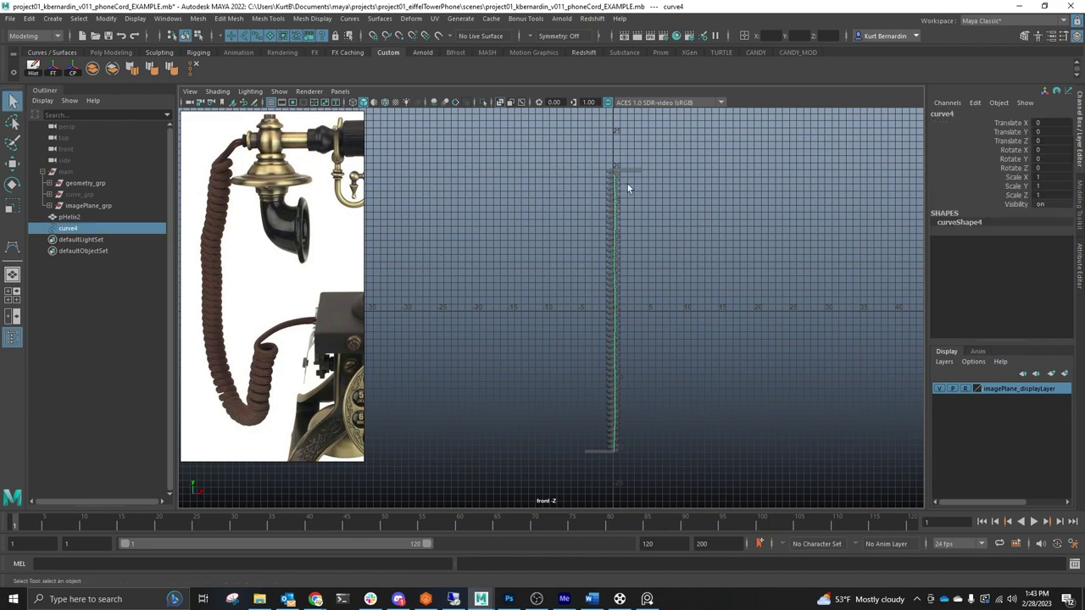
- Straighten the curve by selecting all its control vertices and setting their X values to 0
middle_click_drag(623, 214, 591, 212, "alt")
right_click_drag(592, 212, 607, 220, "alt")
key("ctrl+a")
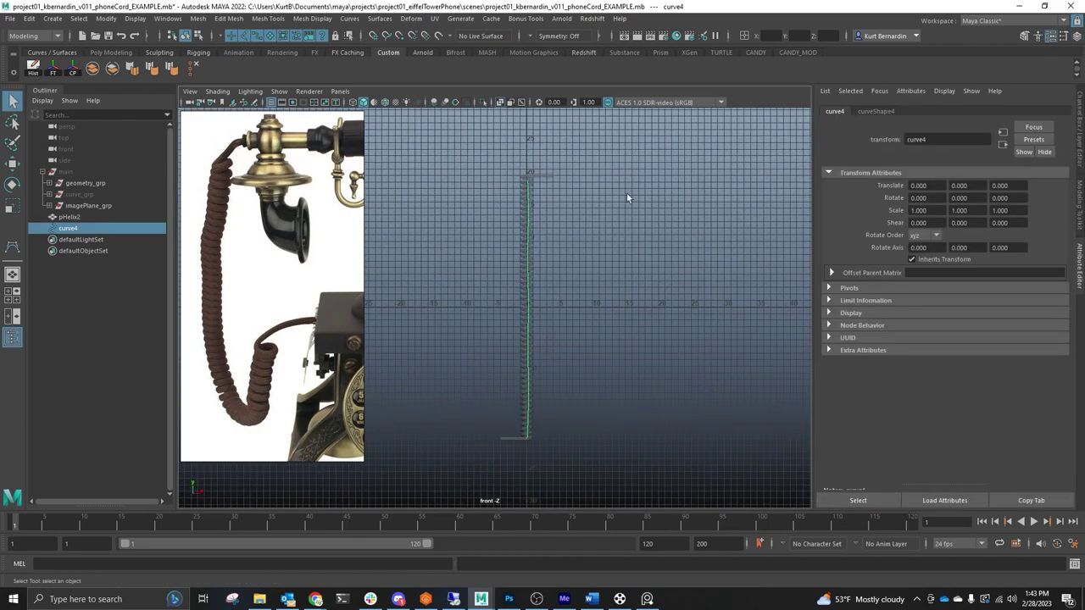
key("ctrl+a")
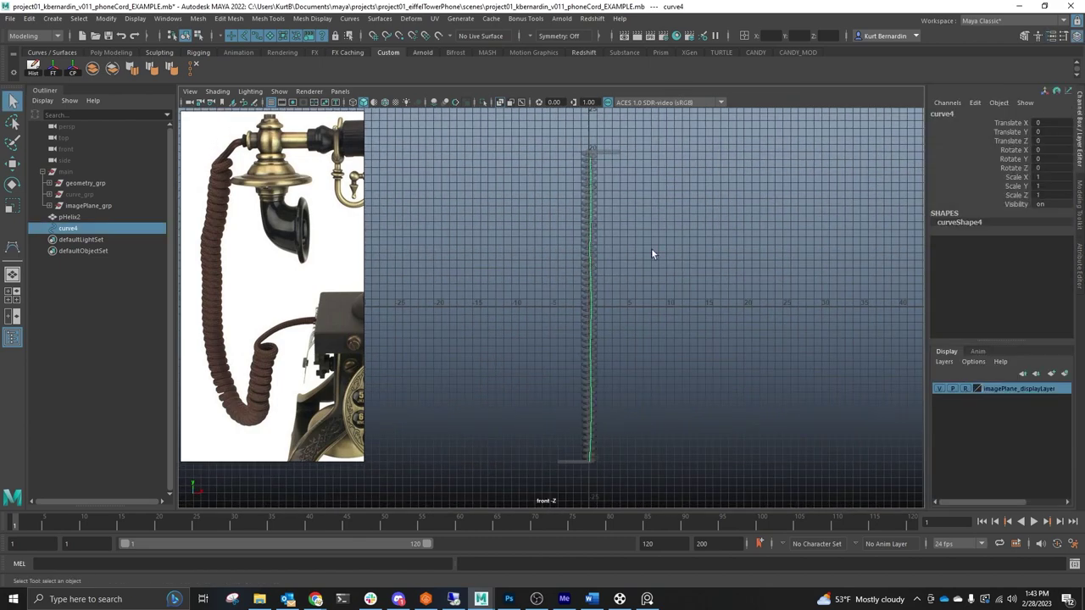
right_click_drag(655, 218, 527, 129)
mouse_move(526, 128)
left_mouse_down()
mouse_move(667, 472)
mouse_move(538, 128)
left_mouse_up()
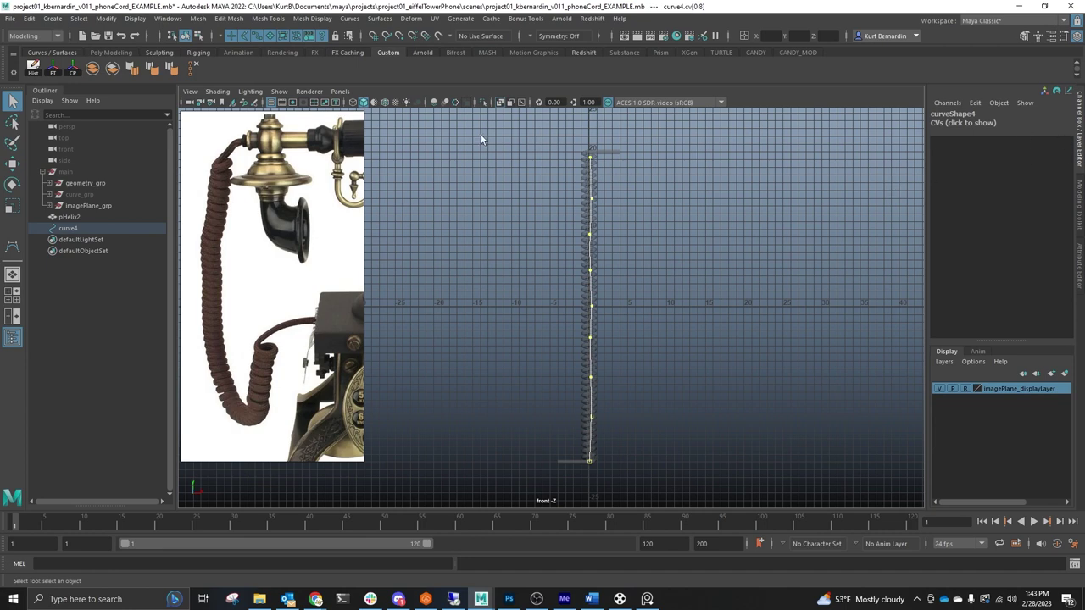
left_click_drag(481, 134, 680, 487)
left_click(939, 124)
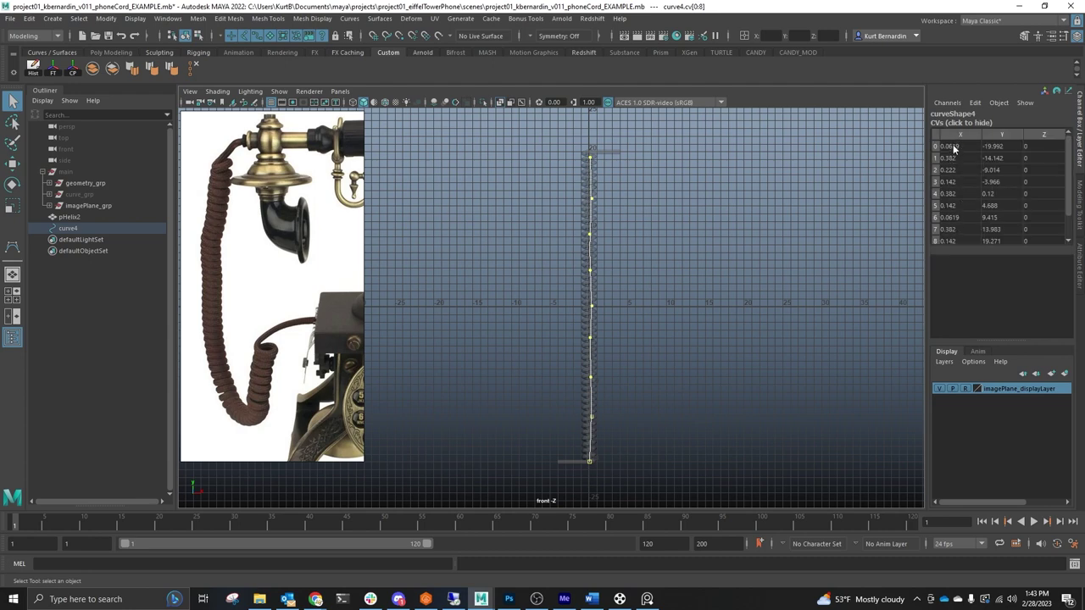
left_click_drag(951, 147, 951, 238)
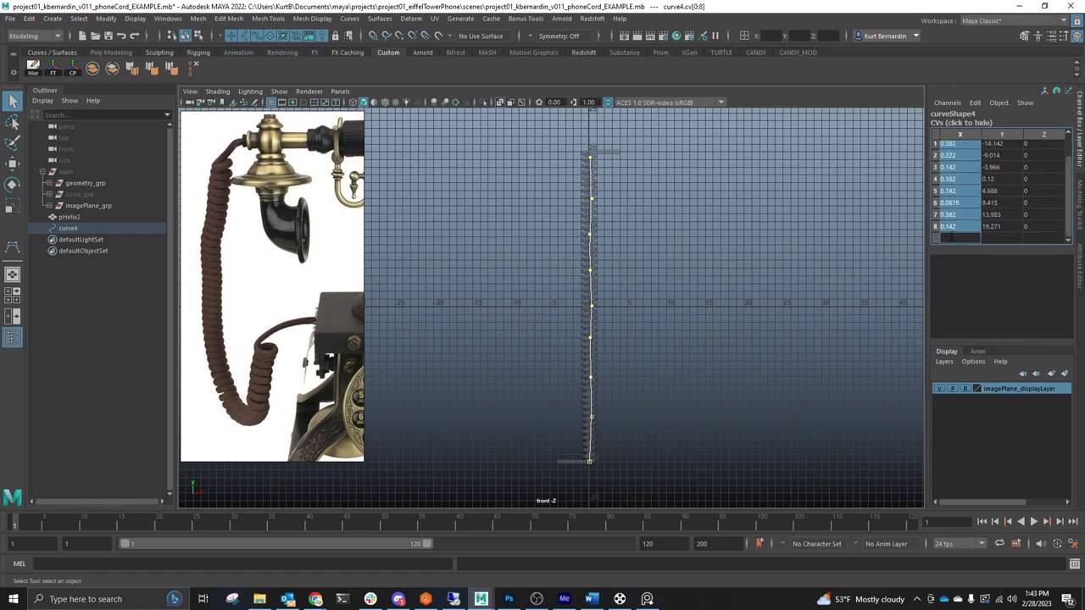
type("0")
key("Return")
scroll(984, 197, "up", 1)
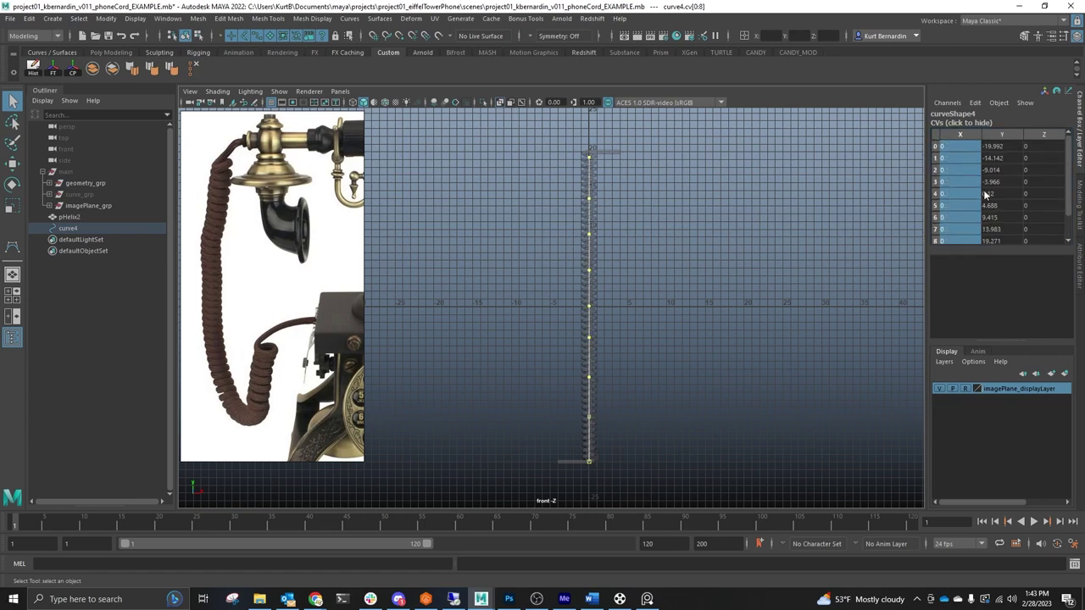
- Space the curve's nine control vertices evenly by setting their Y values from -20 to 20 in increments of 5
left_click(1004, 148)
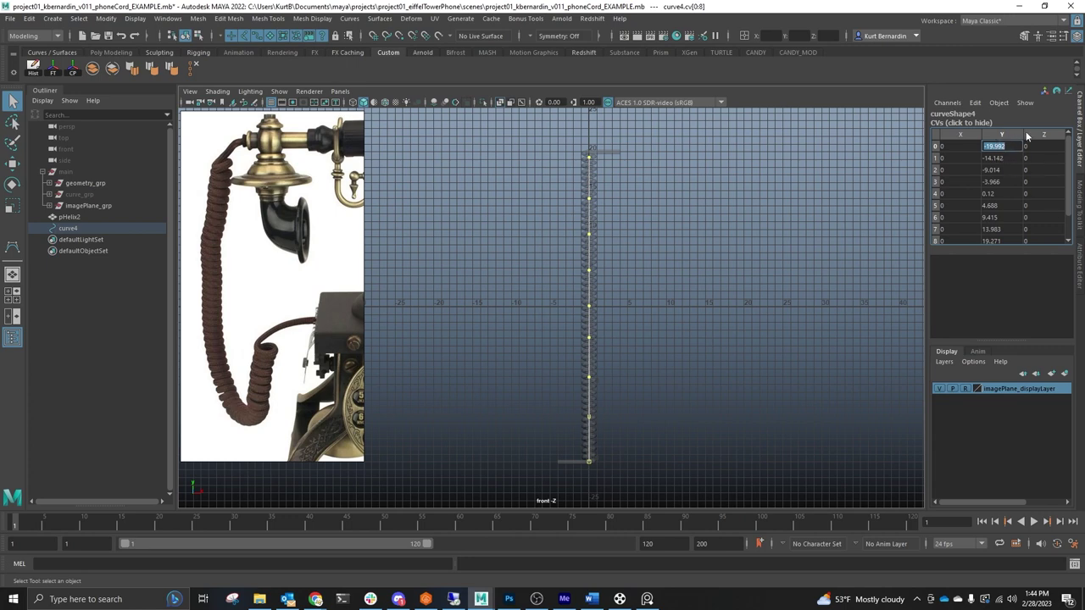
type("-20")
key("Return")
type("-1")
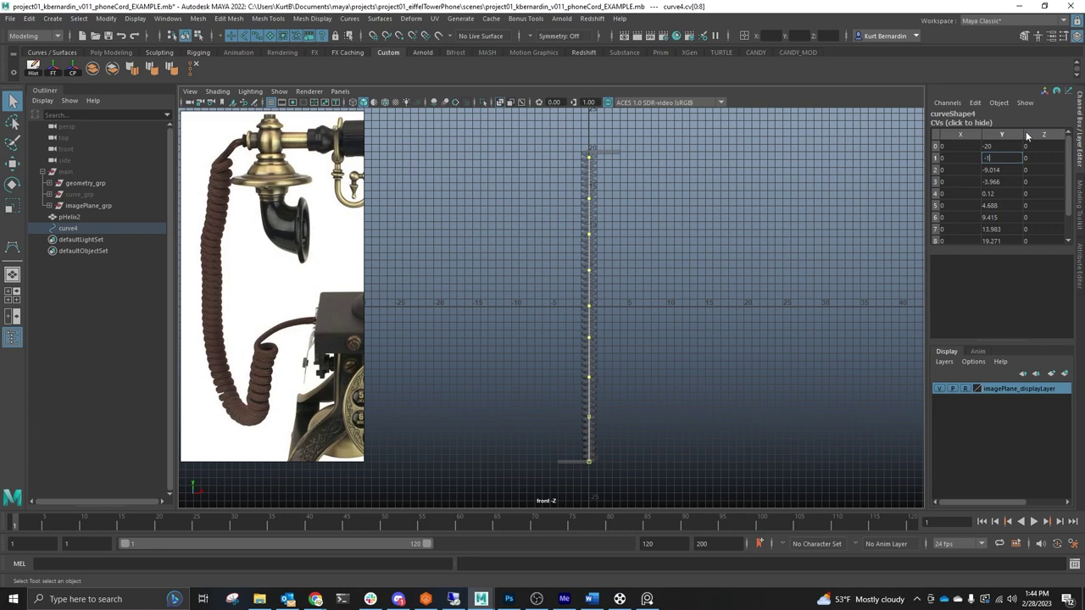
type("5")
key("Return")
type("-10")
key("Return")
type("-5")
key("Return")
type("0")
key("Return")
type("5")
key("Return")
type("10")
key("Return")
type("15")
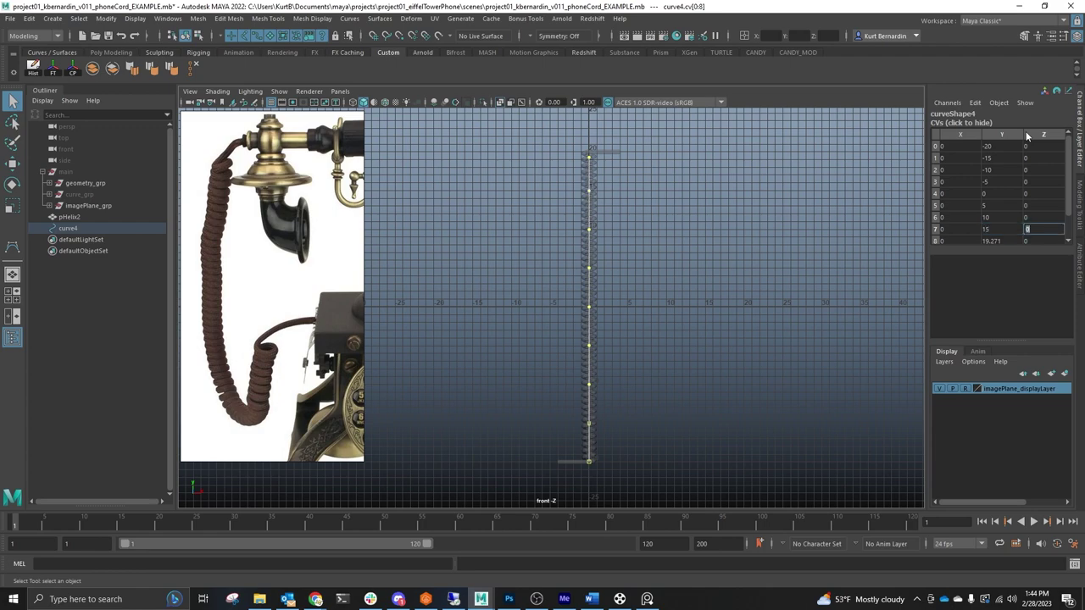
key("Return")
key("Tab")
type("20")
key("Return")
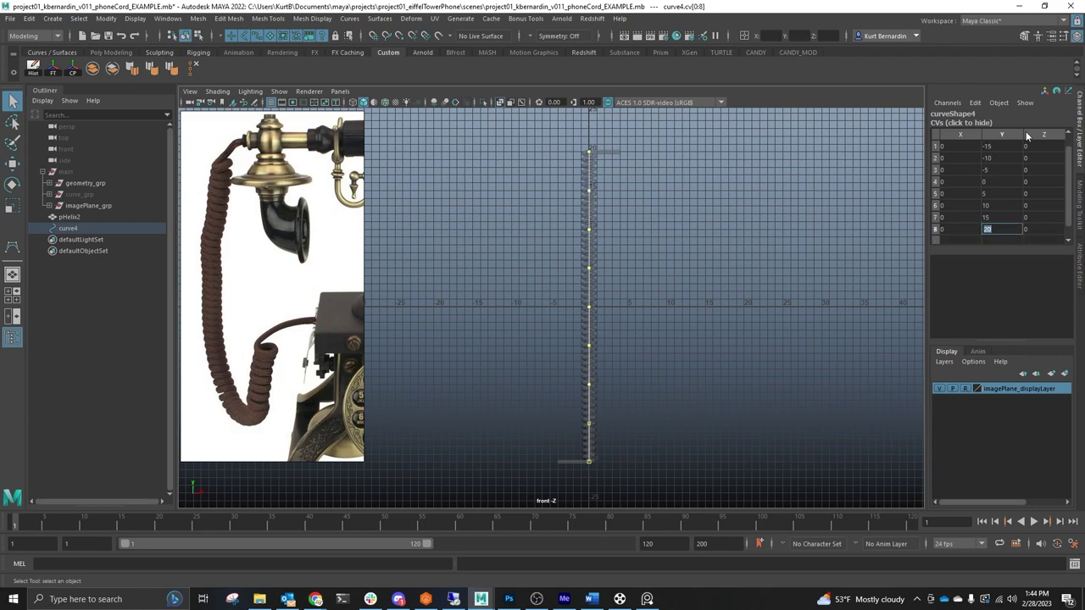
- Return to the perspective view, switch the curve back to object mode and clear the selection
middle_click_drag(610, 268, 568, 282, "alt")
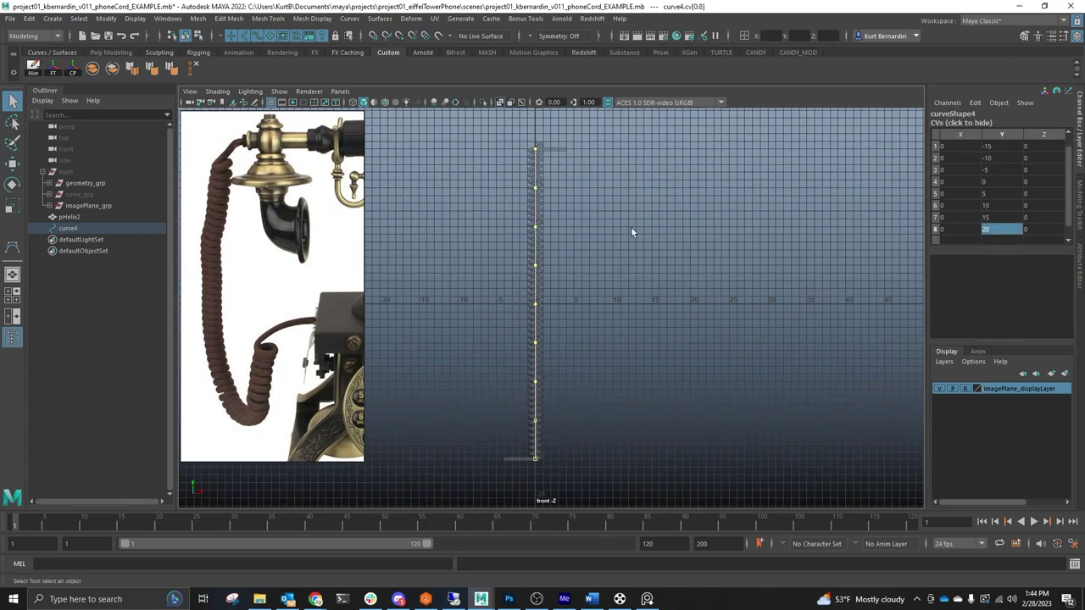
key("space")
key("space")
right_click_drag(582, 154, 638, 119)
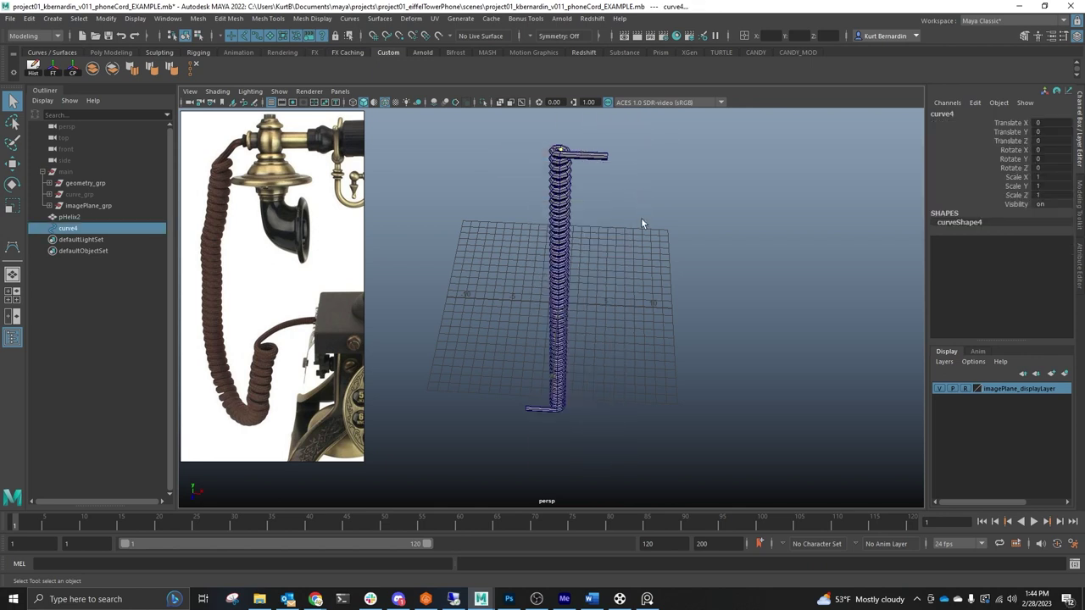
left_click(640, 223)
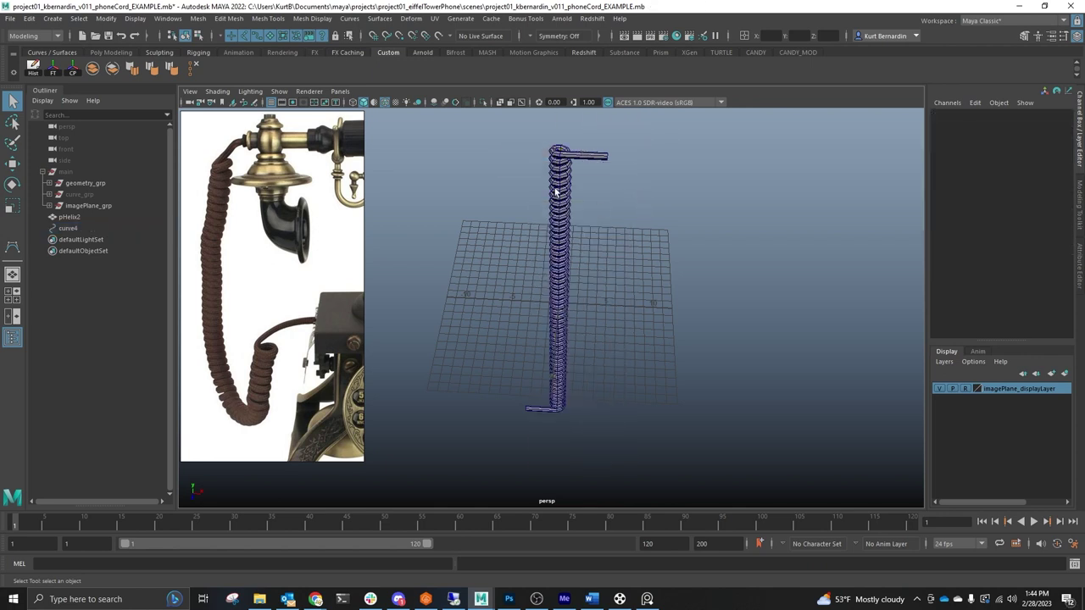
- Rename the central curve as curve_wire_control
double_click(81, 230)
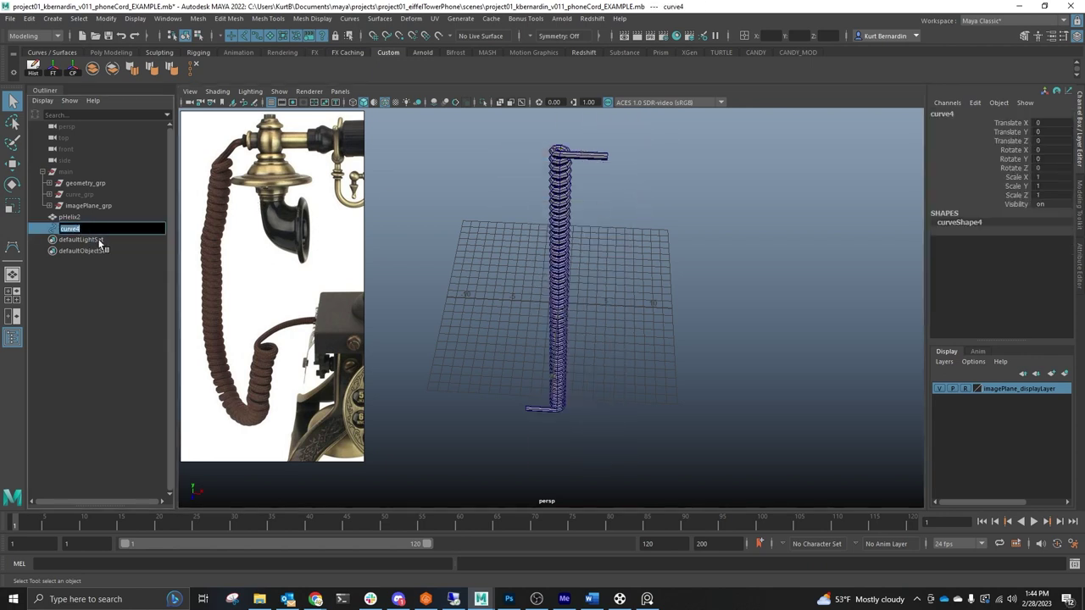
key("Right")
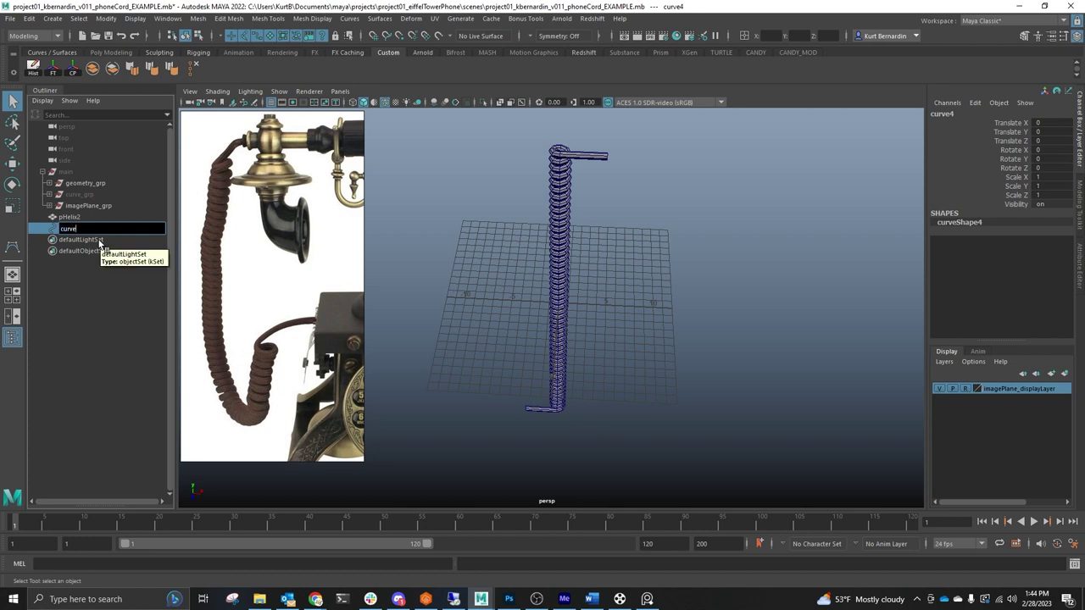
type("_wire_control")
key("Return")
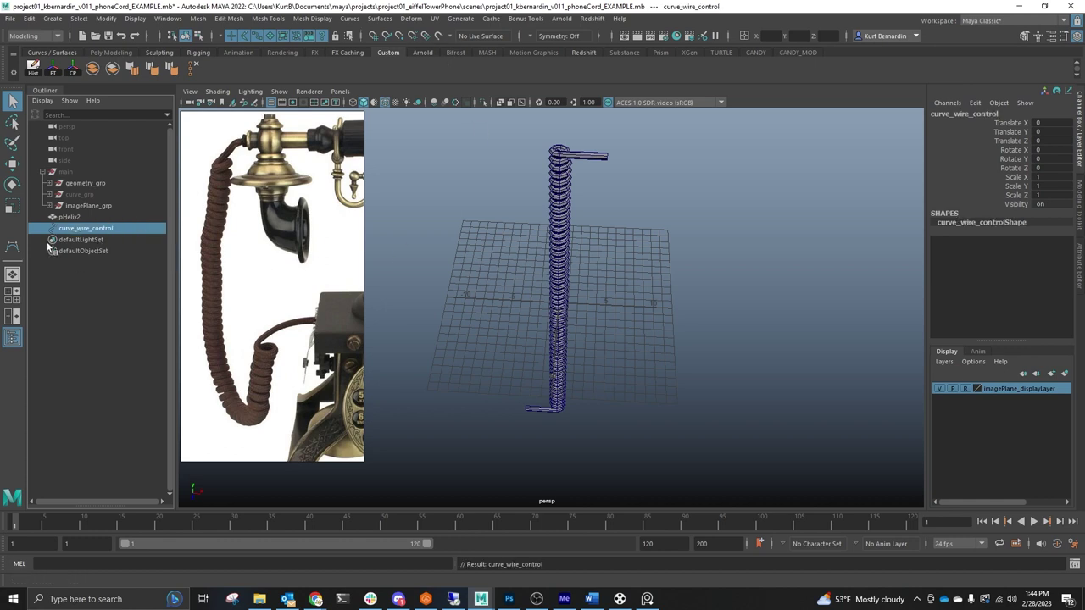
- Create a Wire deformer with pHelix2 as the deformed shape and curve_wire_control as the wire curve
left_click(460, 187)
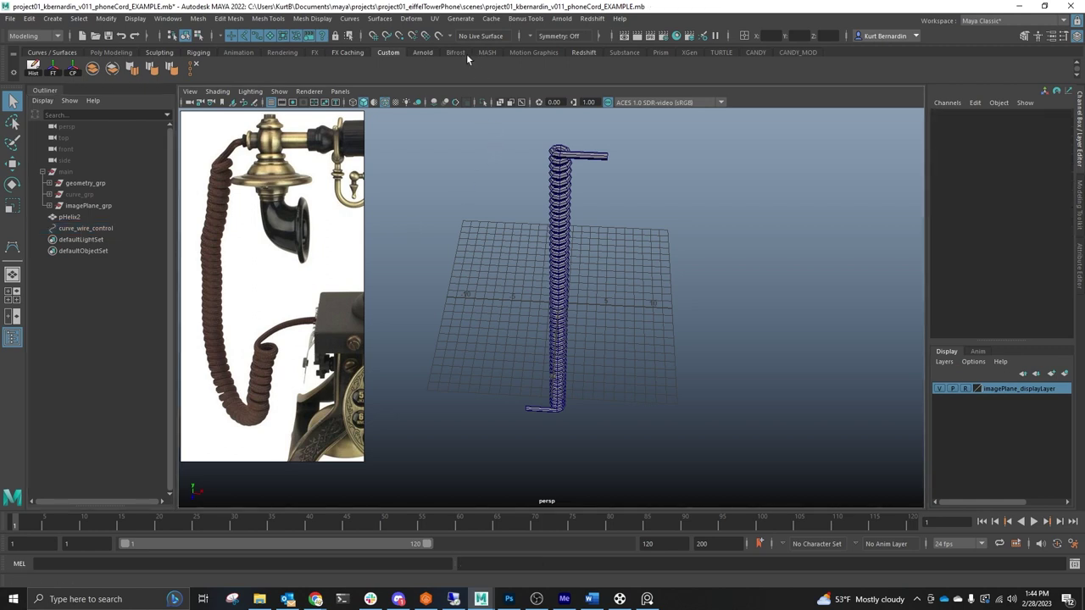
left_click(411, 18)
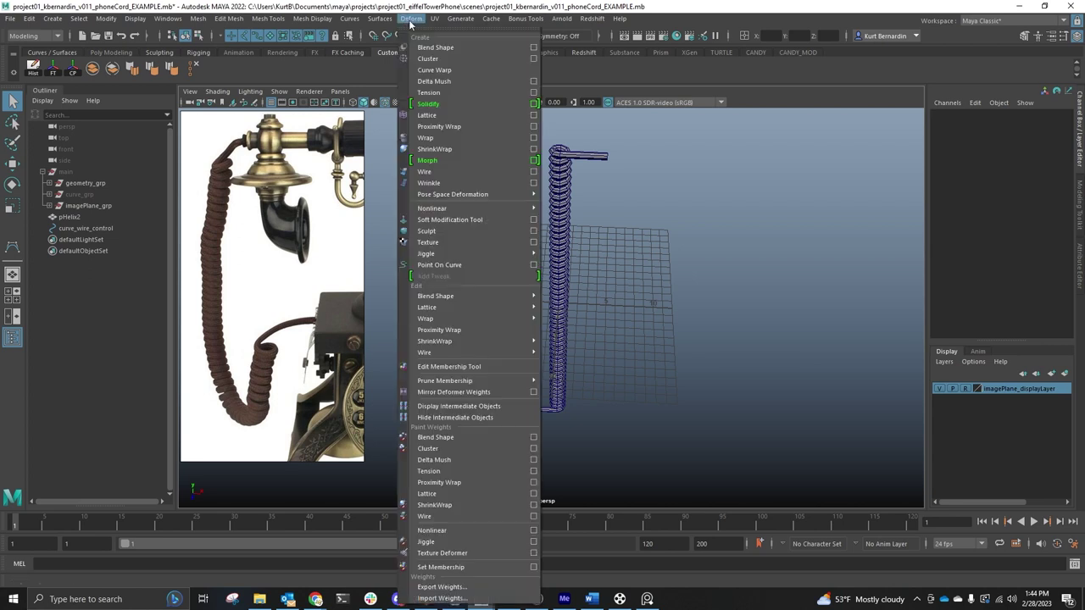
left_click(445, 171)
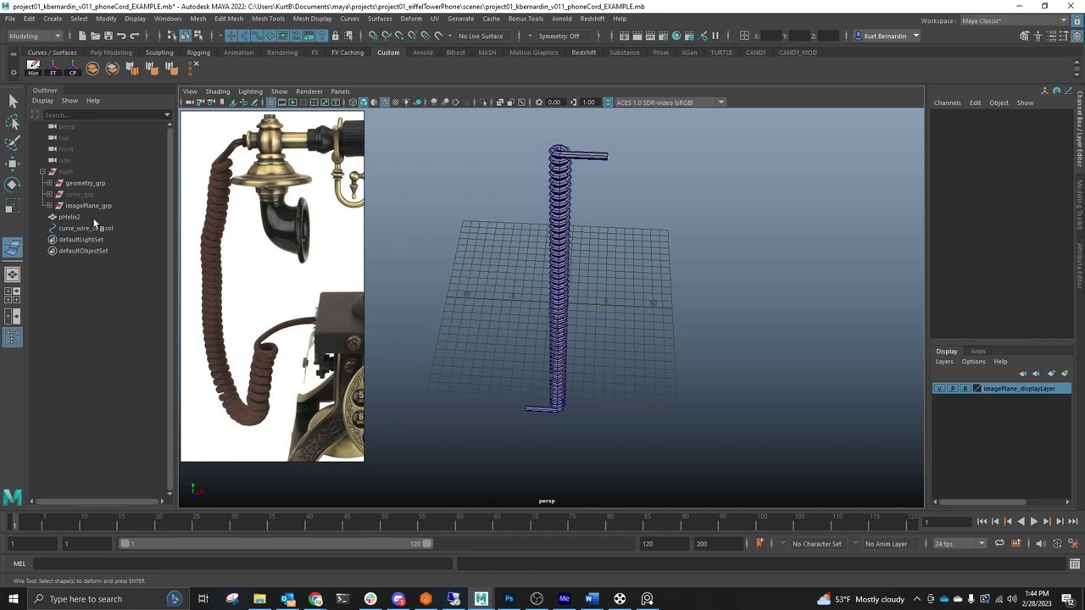
left_click(69, 217)
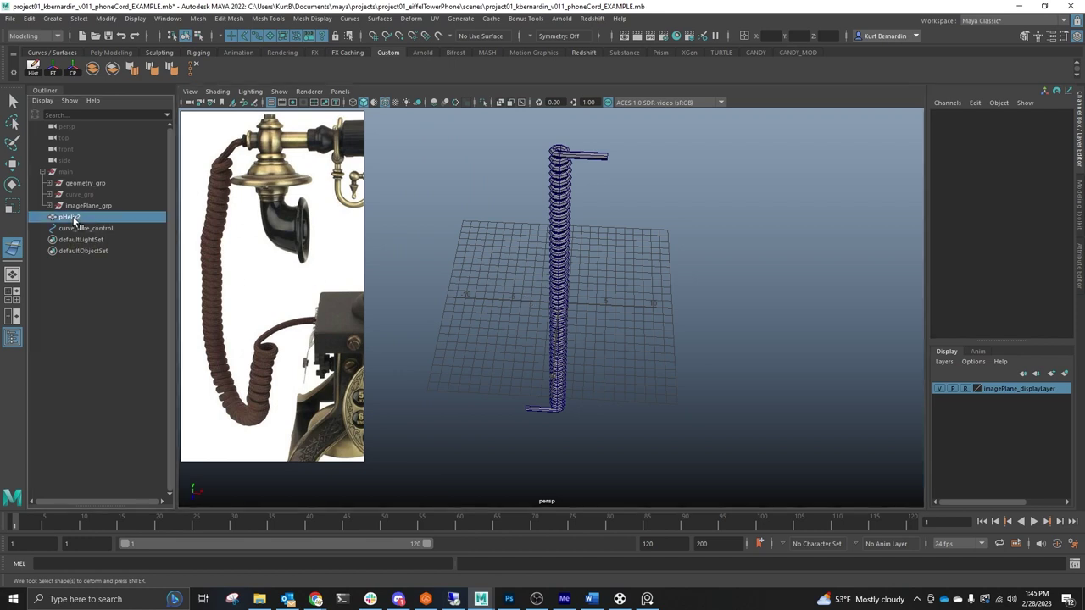
key("Return")
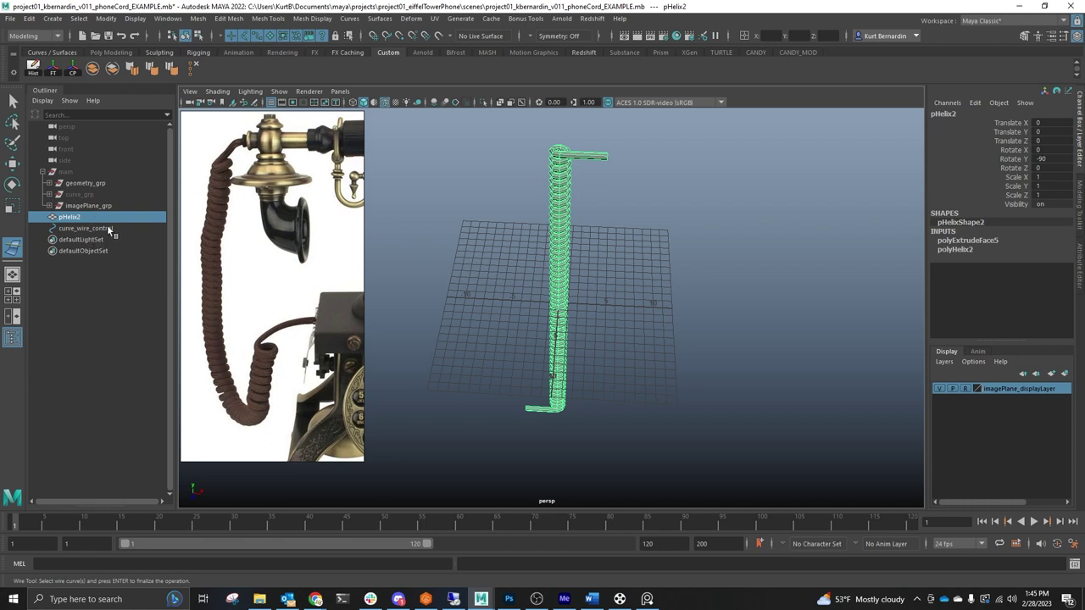
left_click(85, 228)
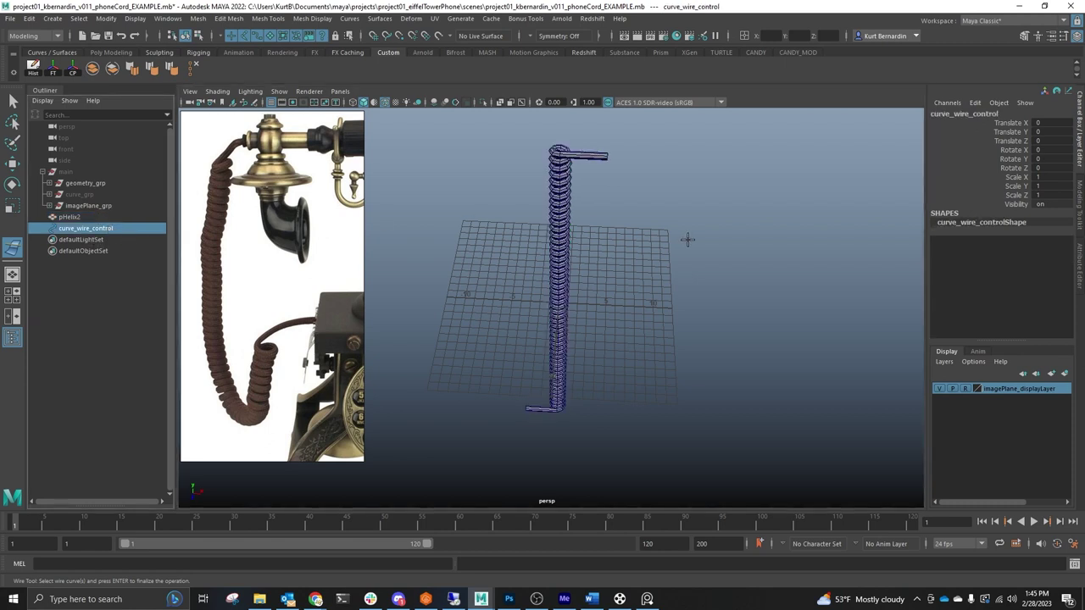
key("Return")
- Move control vertices 3 to 6 of curve_wire_control outward along X to bend the middle of the helix
right_click_drag(622, 259, 575, 260)
left_click_drag(521, 219, 642, 350)
key("w")
left_click_drag(599, 290, 795, 287)
middle_click_drag(651, 249, 582, 303, "alt")
scroll(581, 303, "up", 3)
left_click_drag(568, 304, 575, 278, "alt")
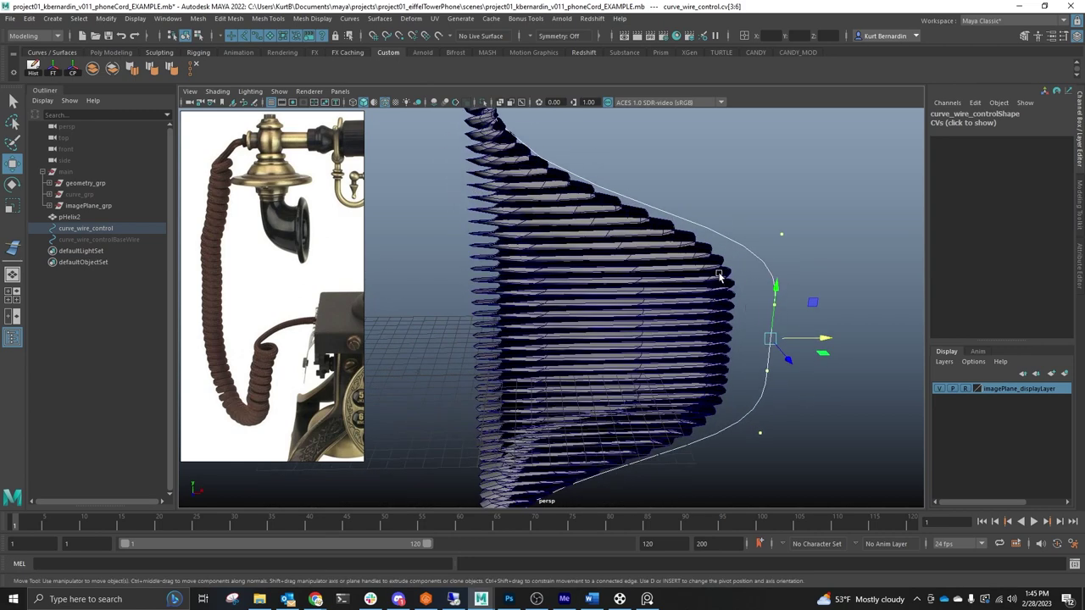
left_click_drag(719, 276, 476, 228, "alt")
- Increase the Dropoff Distance of the helix's wire2 deformer so the whole coil follows the curve
left_click(519, 243)
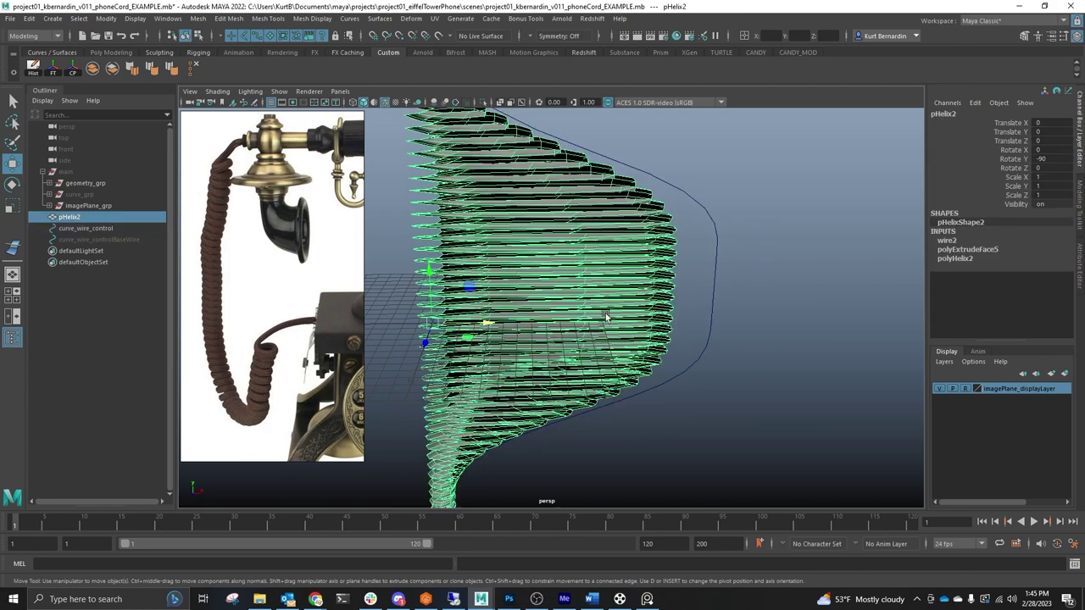
left_click_drag(569, 330, 571, 318, "alt")
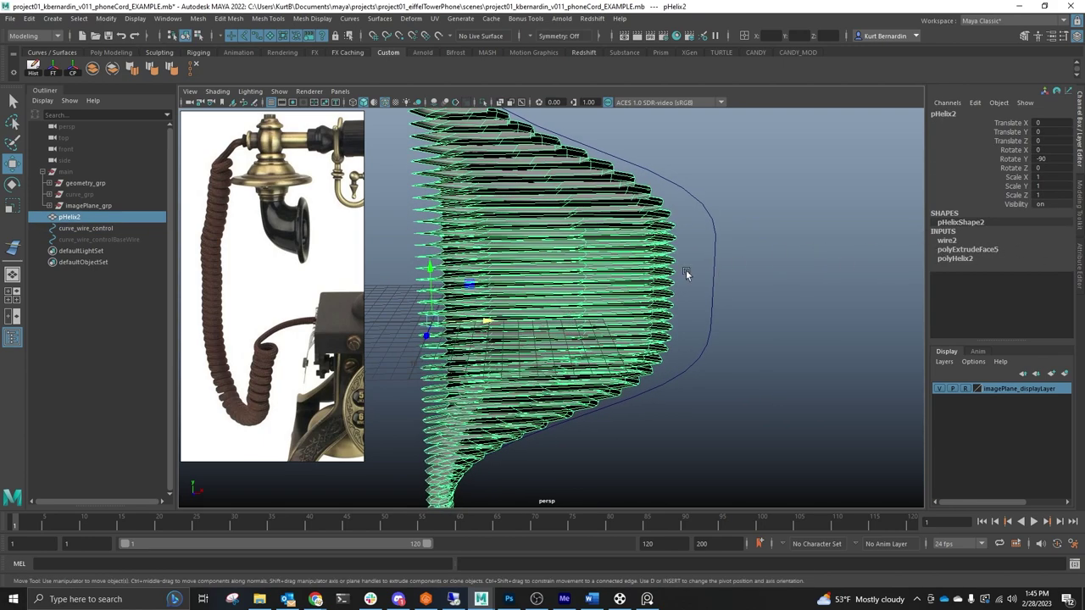
left_click(806, 275)
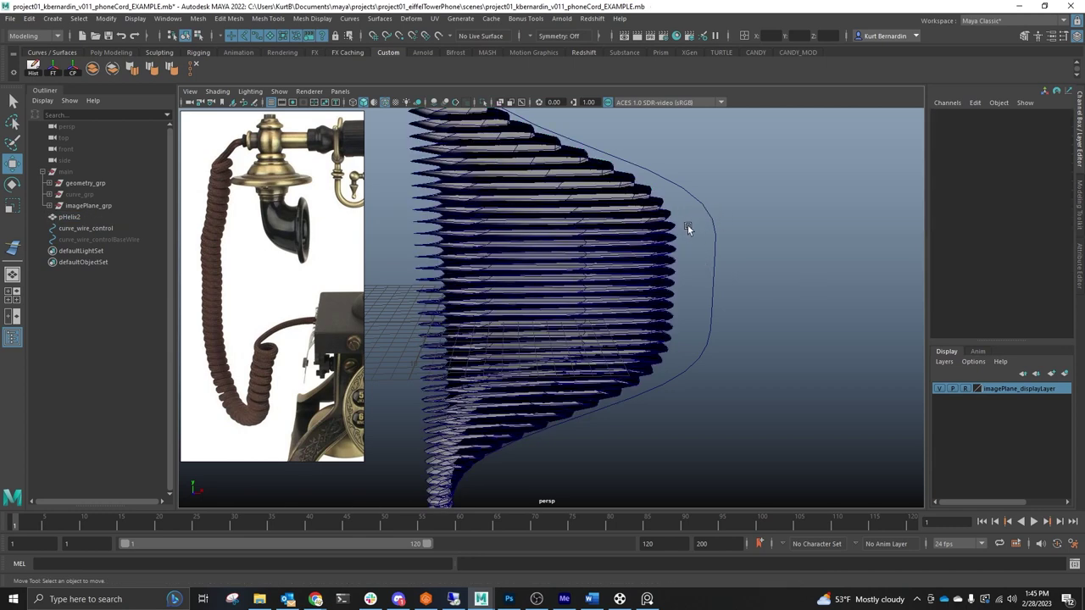
left_click_drag(683, 229, 573, 307)
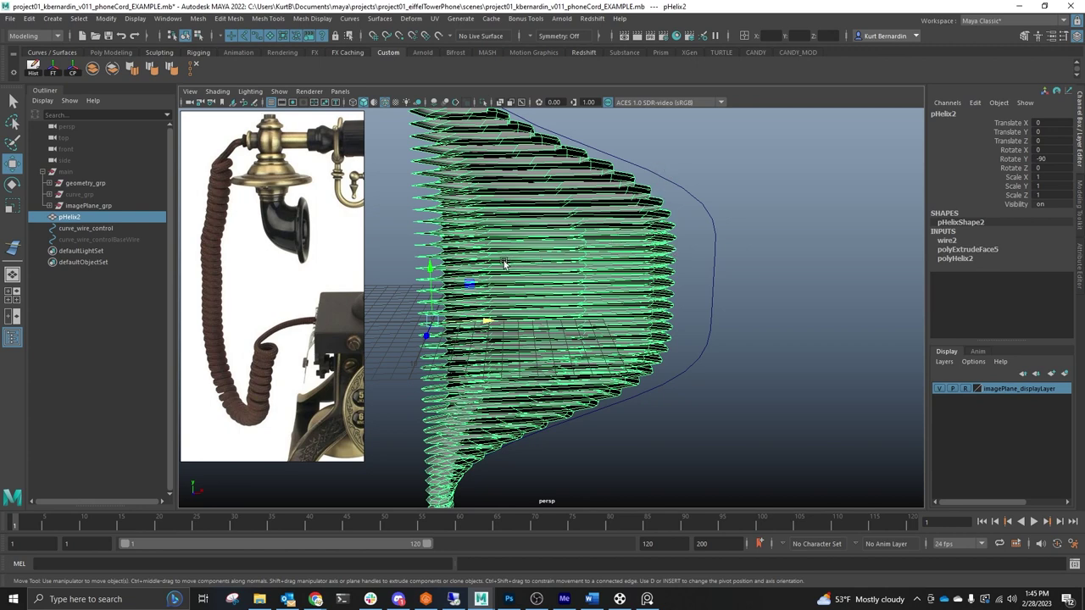
left_click(946, 241)
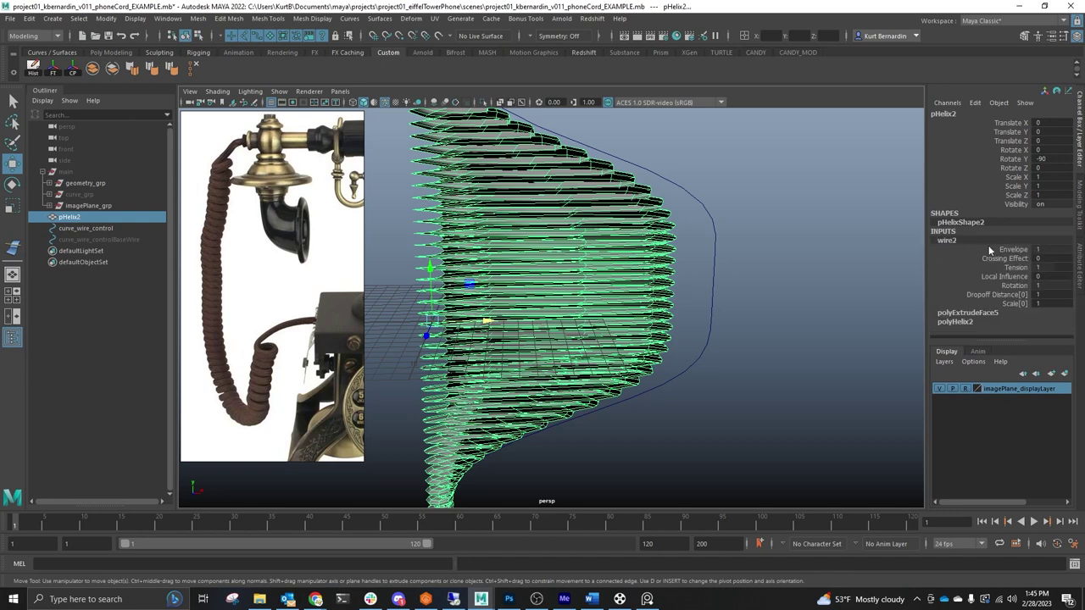
double_click(1049, 295)
key("Return")
left_click(592, 265)
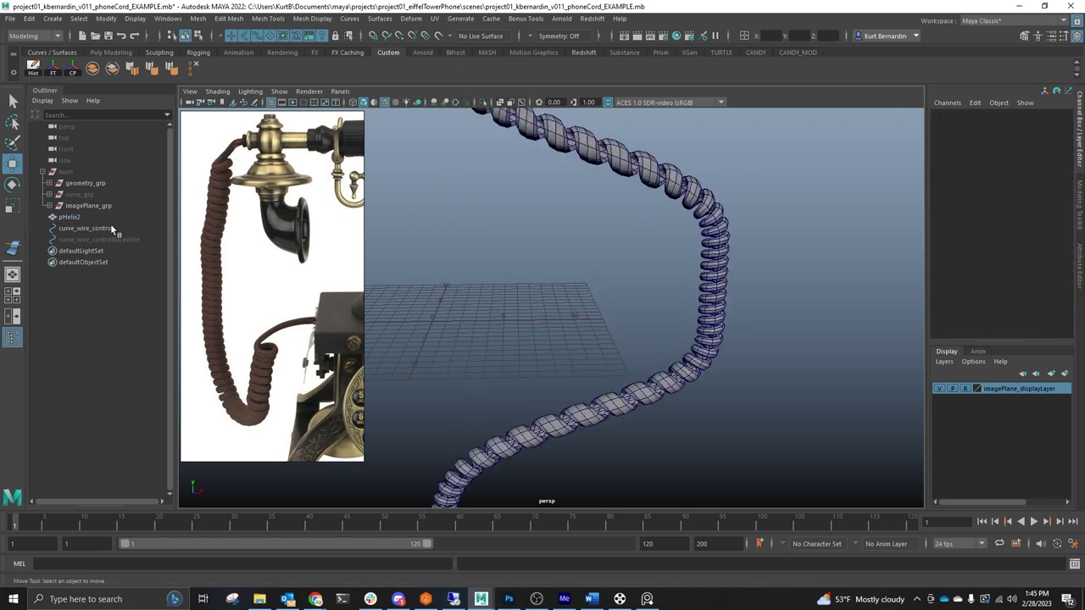
- Try tangling the cord by moving control vertex 2 of curve_wire_control above the helix and vertex 6 downward
left_click(89, 239)
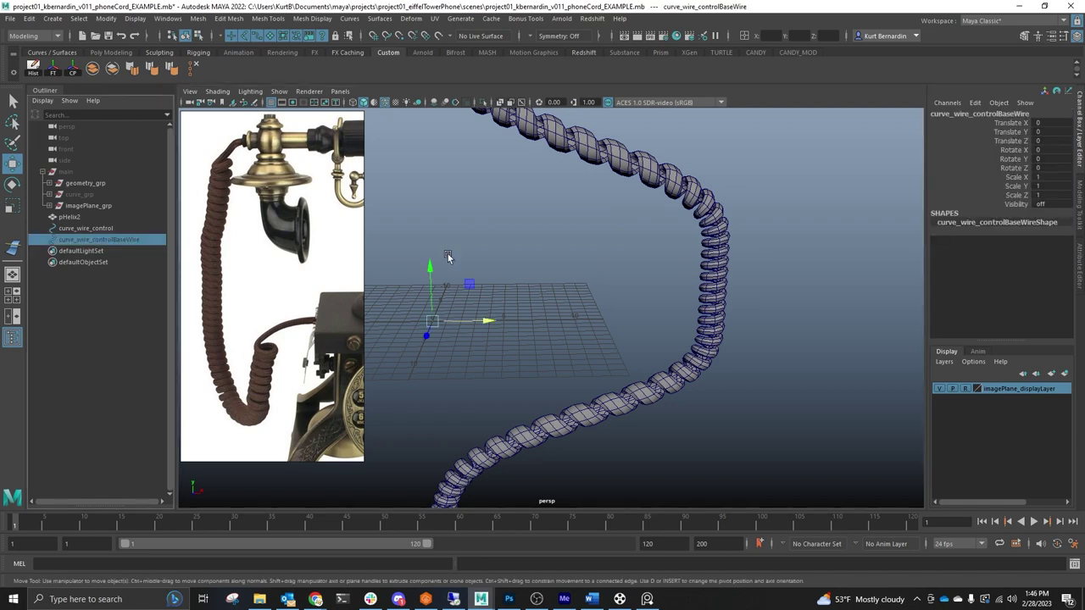
left_click(103, 228)
right_click_drag(560, 238, 502, 239)
left_click_drag(410, 404, 508, 494)
scroll(497, 445, "down", 5)
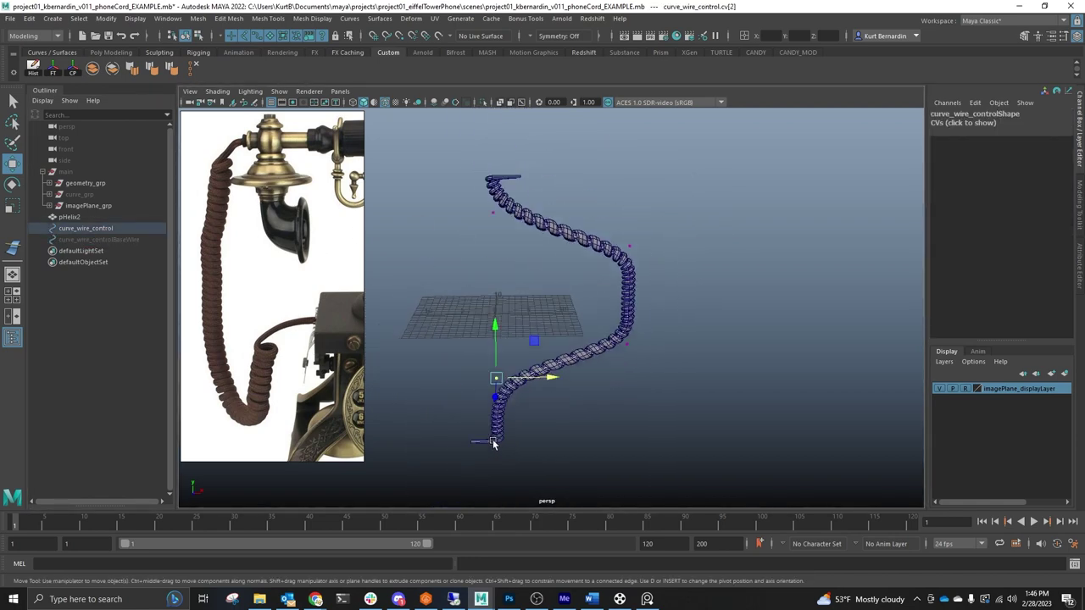
left_click_drag(499, 380, 562, 152)
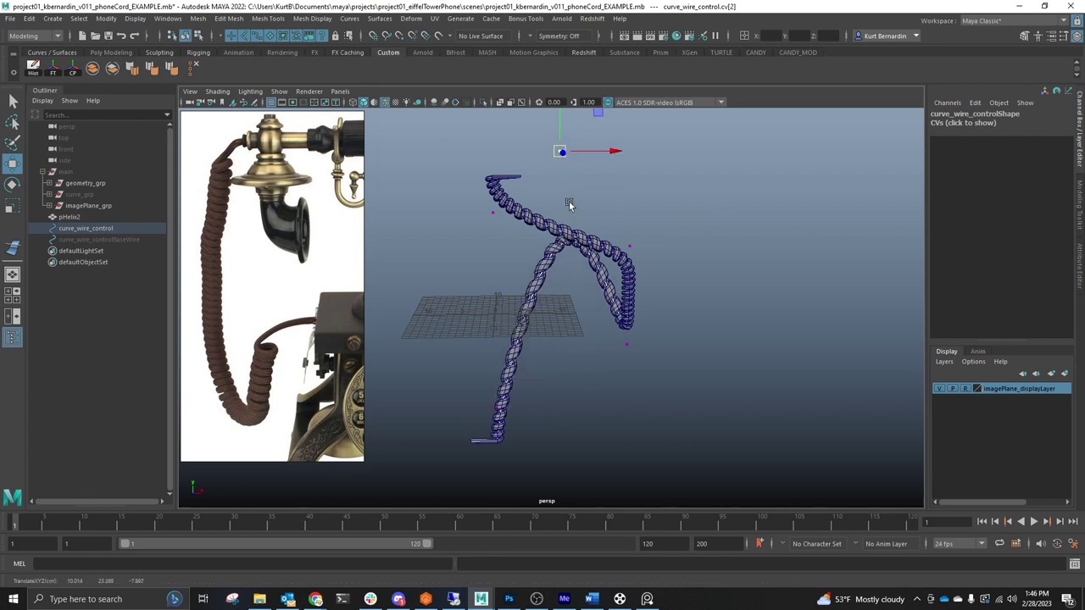
left_click_drag(664, 226, 653, 381)
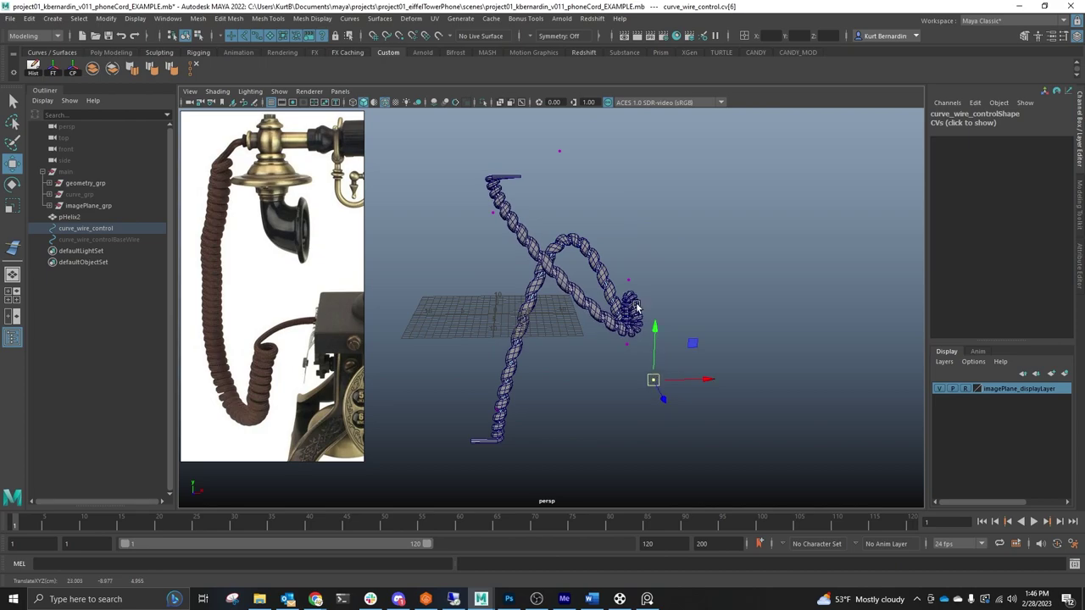
- Examine the coils up close where the bent cord bunches up, stretches and crosses itself
scroll(636, 303, "up", 5)
left_click_drag(597, 335, 582, 354, "alt")
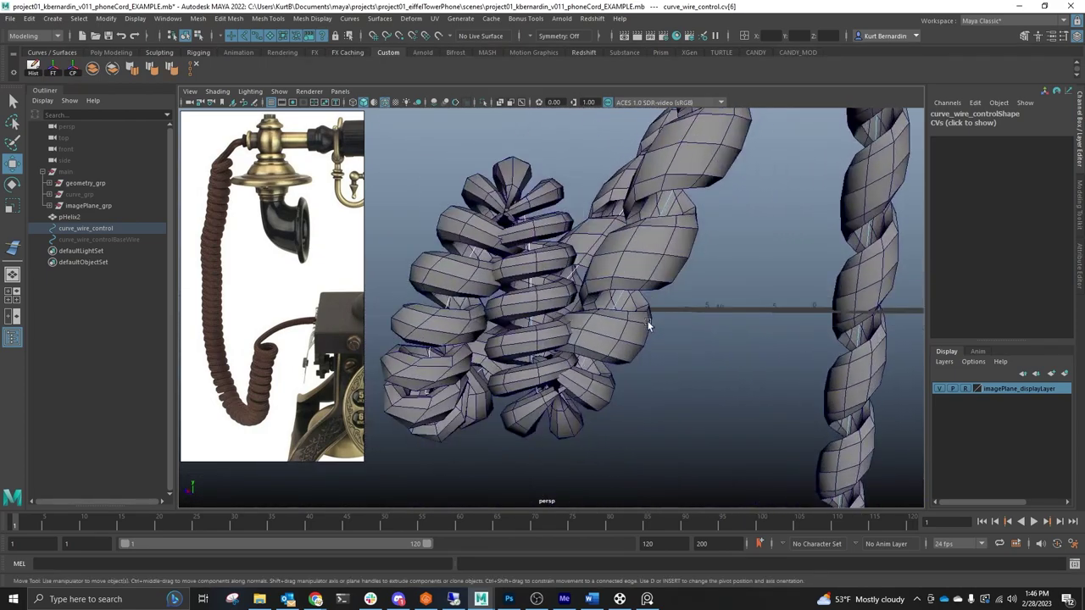
scroll(589, 373, "up", 3)
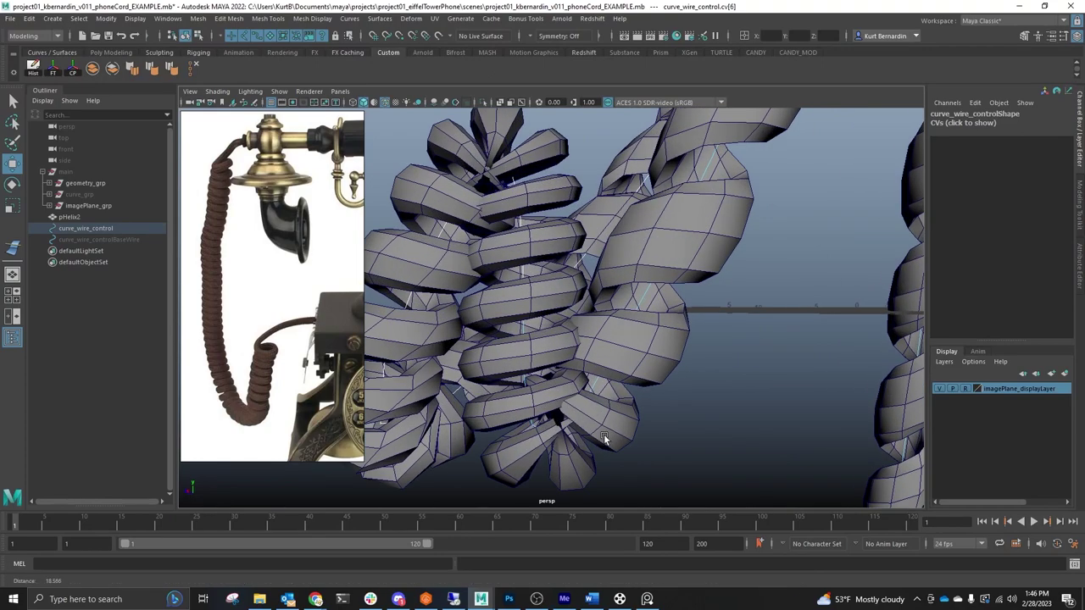
scroll(547, 352, "up", 3)
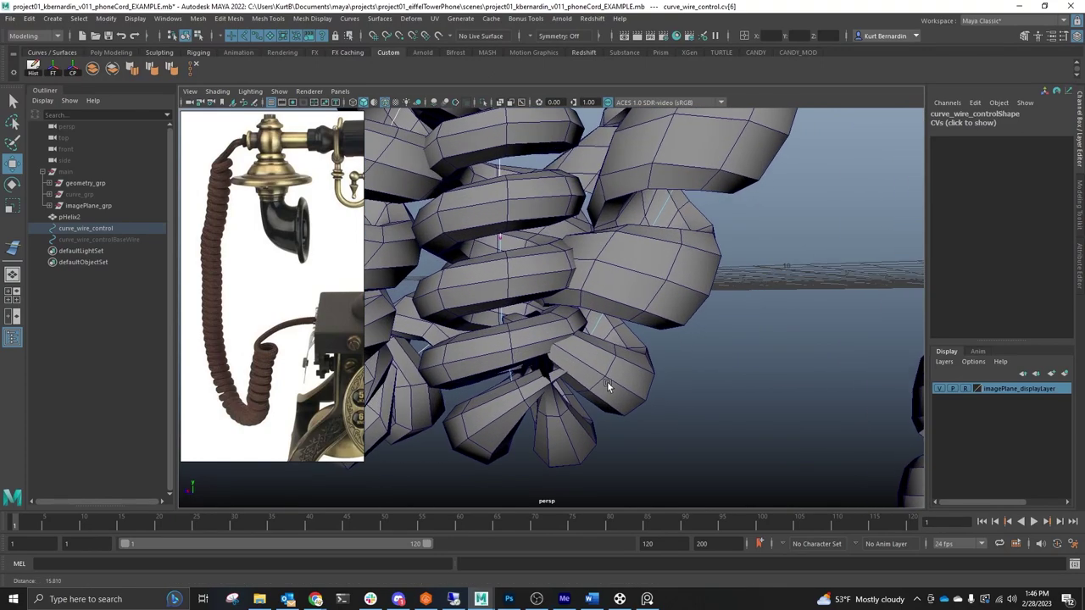
scroll(593, 339, "down", 5)
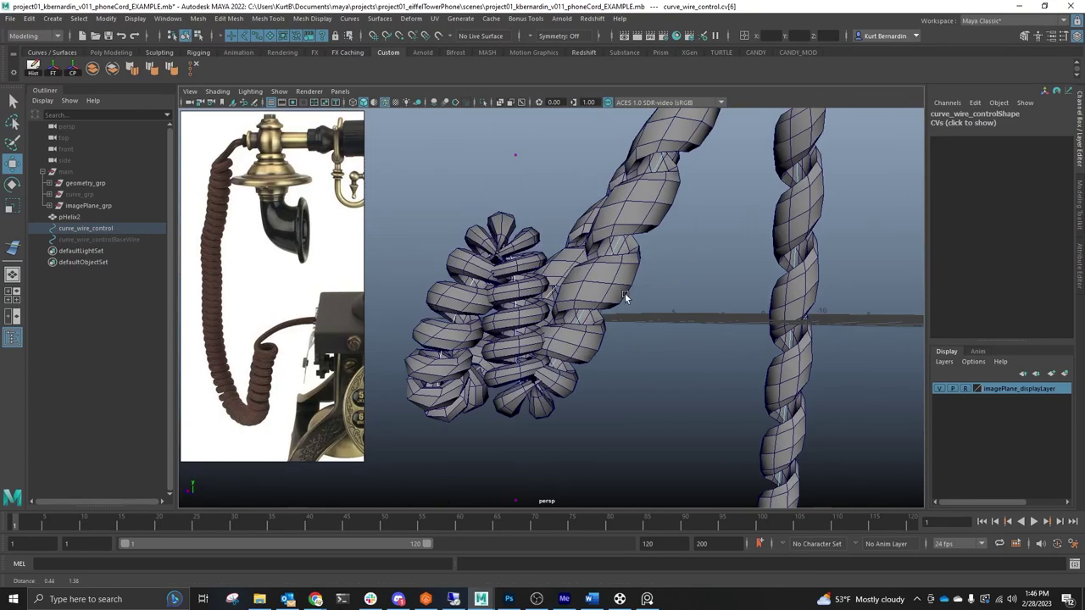
left_click_drag(624, 292, 411, 414, "alt")
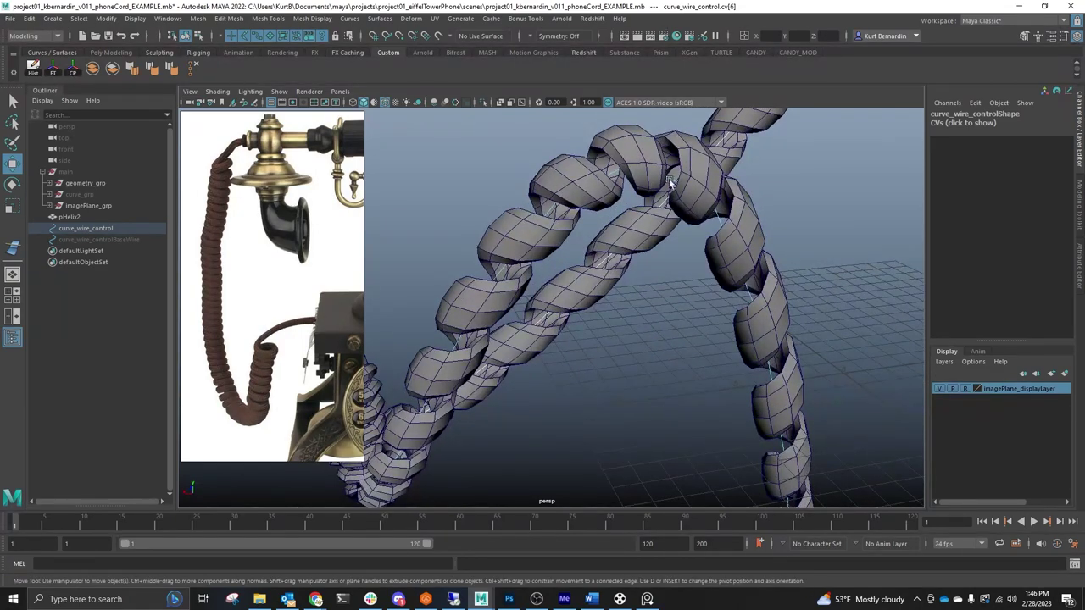
left_click_drag(772, 394, 430, 291, "alt")
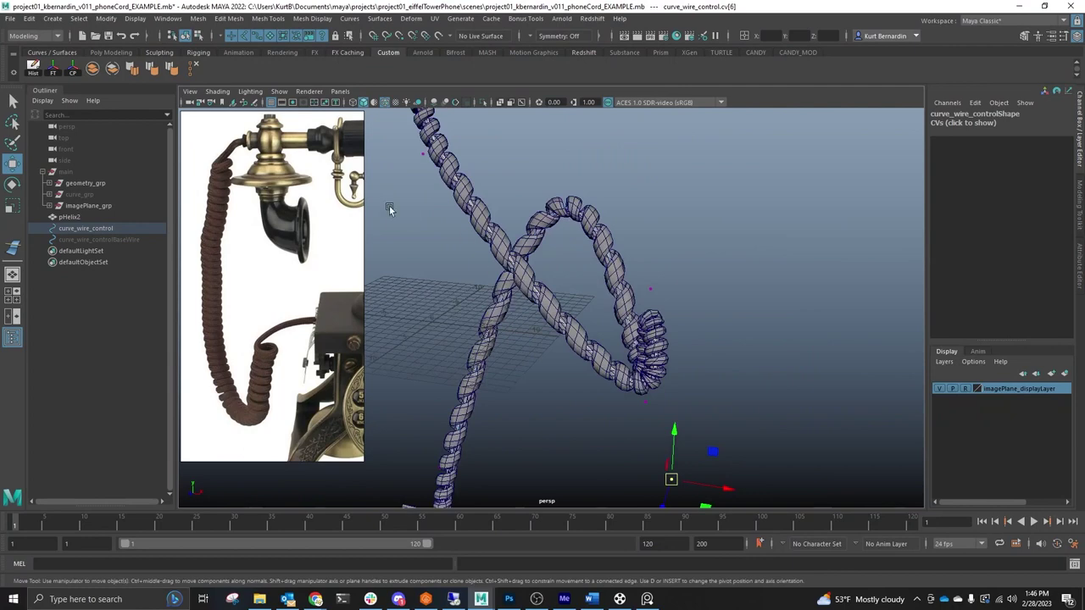
left_click_drag(563, 276, 625, 309, "alt")
- Undo the moves of the two control vertices and the selections made for them
key("ctrl+z")
key("ctrl+z")
key("ctrl+z")
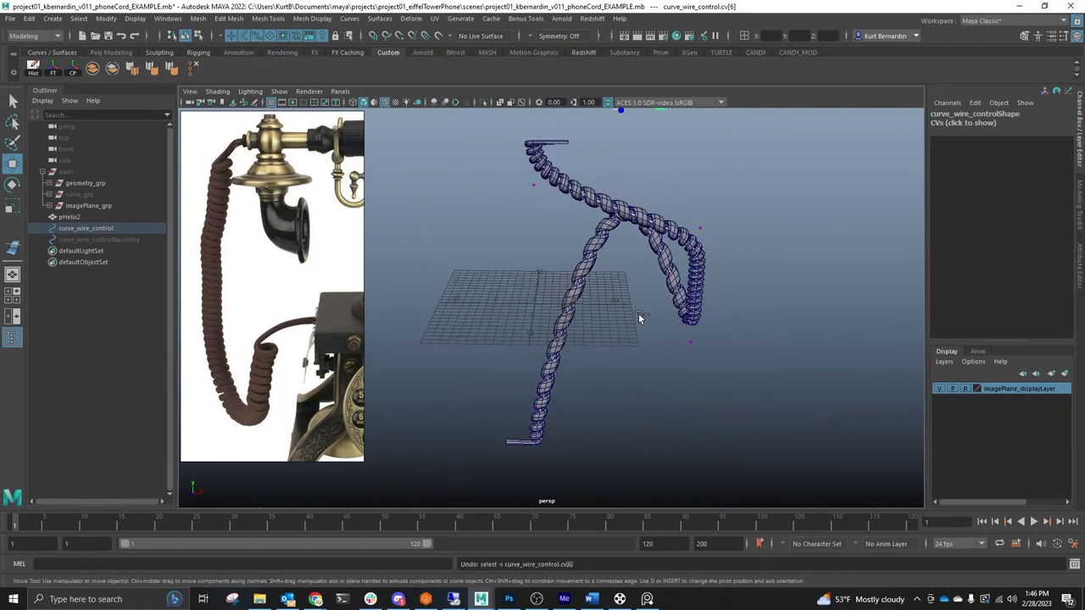
key("ctrl+z")
key("ctrl+z")
key("ctrl+z")
key("ctrl+z")
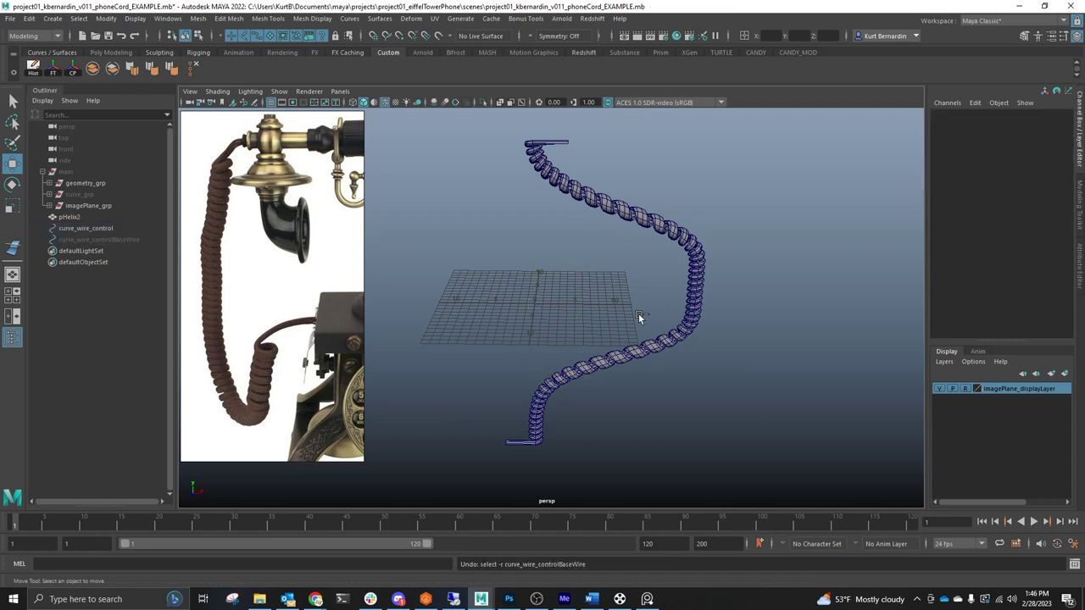
- Undo the control vertex moves and the wire deformer on the helix
key("ctrl+z")
key("ctrl+z")
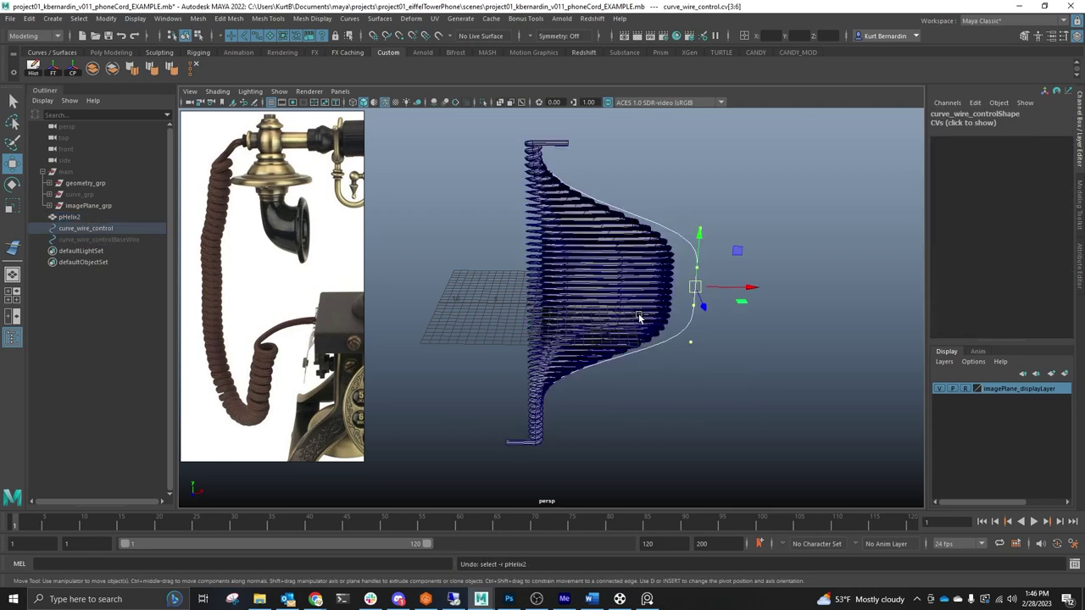
key("ctrl+z")
key("ctrl+z")
key("ctrl+z")
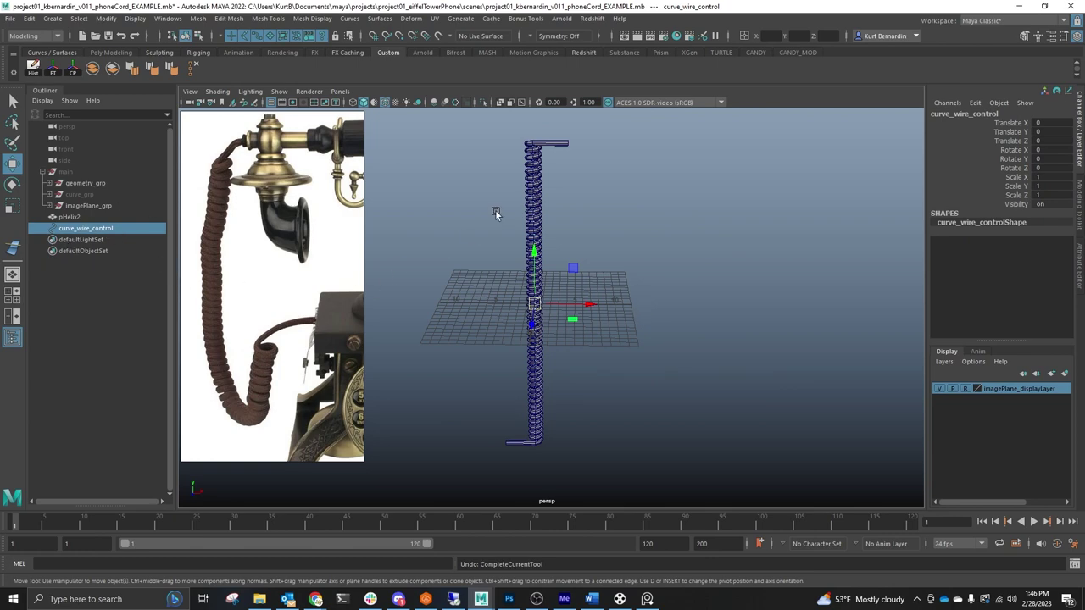
- Select the lengthwise edge loop that runs along the outside of pHelix2, starting from its straight upper end
left_click_drag(495, 209, 538, 231, "alt")
scroll(494, 261, "up", 3)
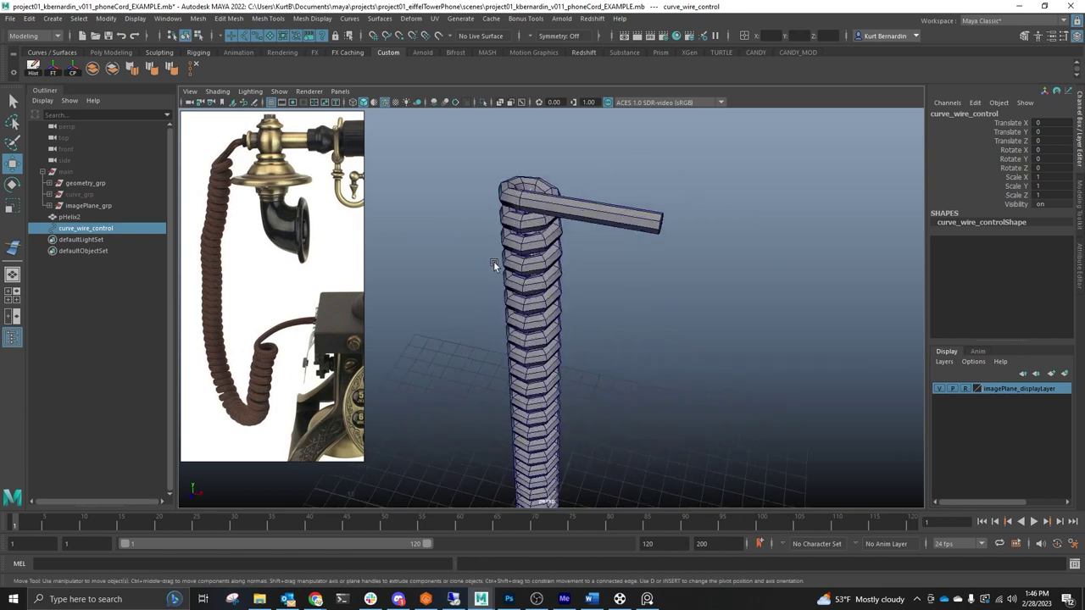
scroll(493, 261, "up", 2)
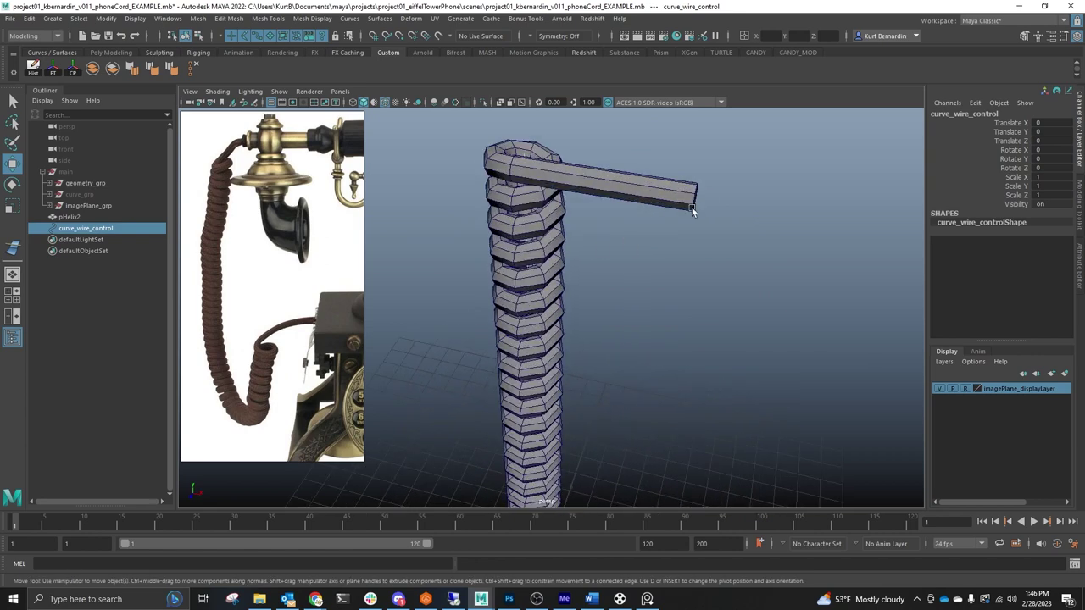
left_click(625, 193)
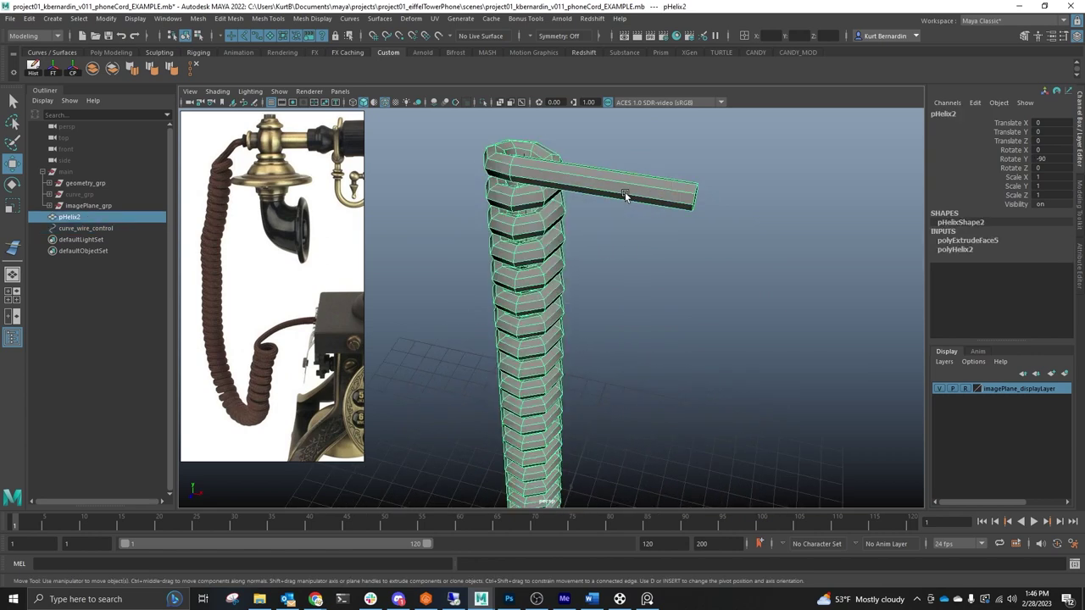
scroll(628, 195, "up", 3)
middle_click_drag(650, 228, 618, 329, "alt")
left_click_drag(617, 330, 634, 252, "alt")
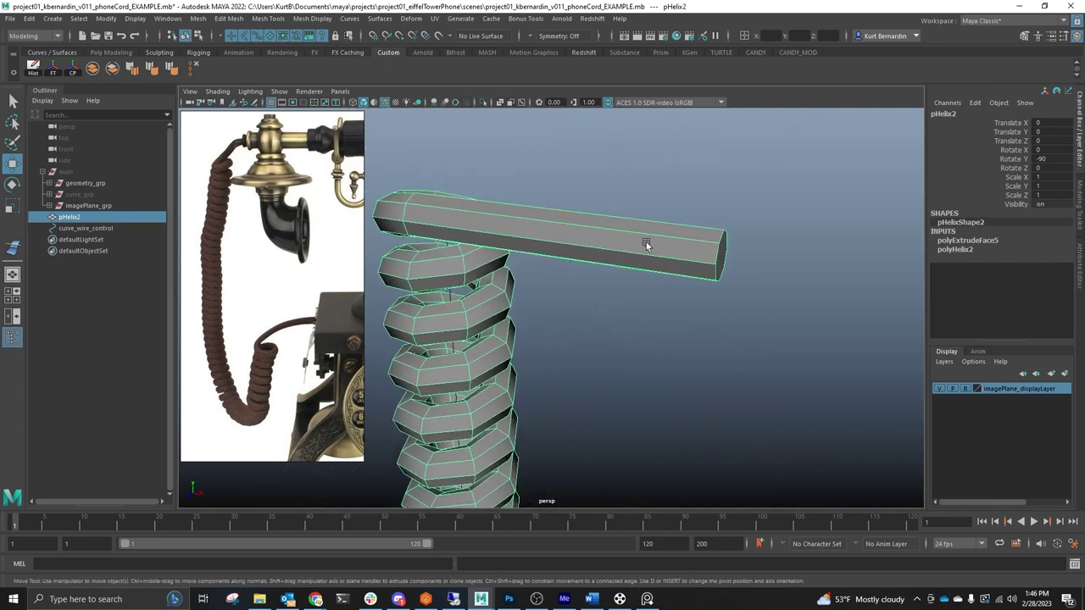
right_click(661, 257)
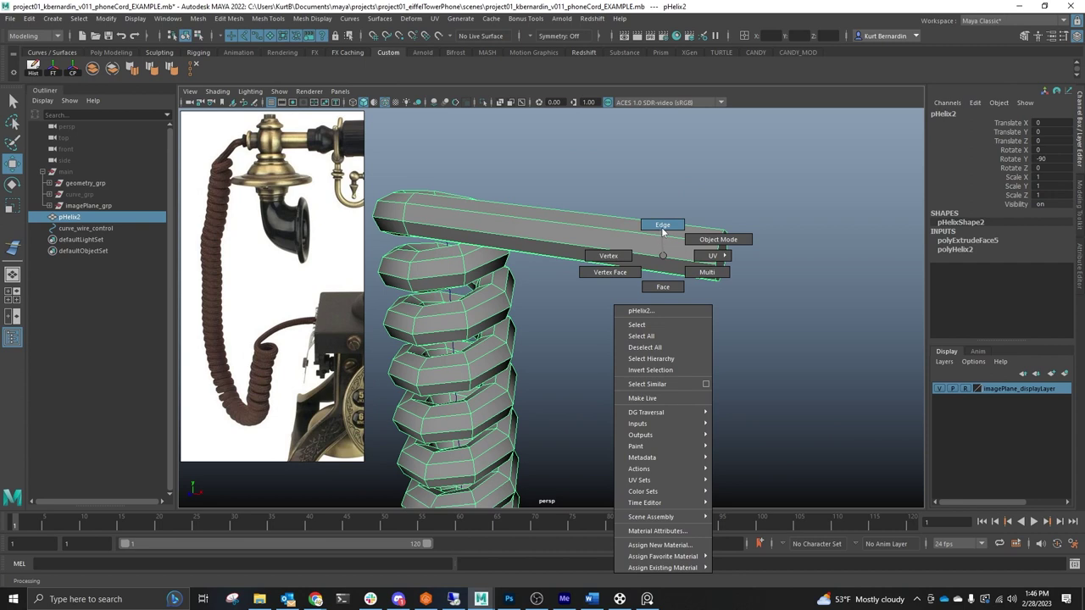
left_click(662, 226)
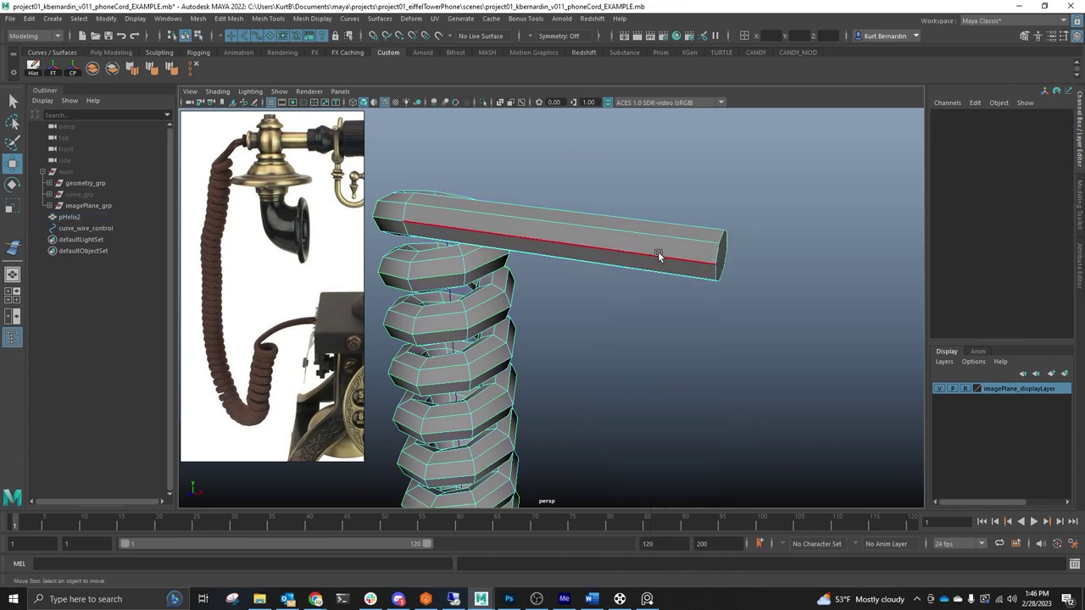
left_click(658, 251)
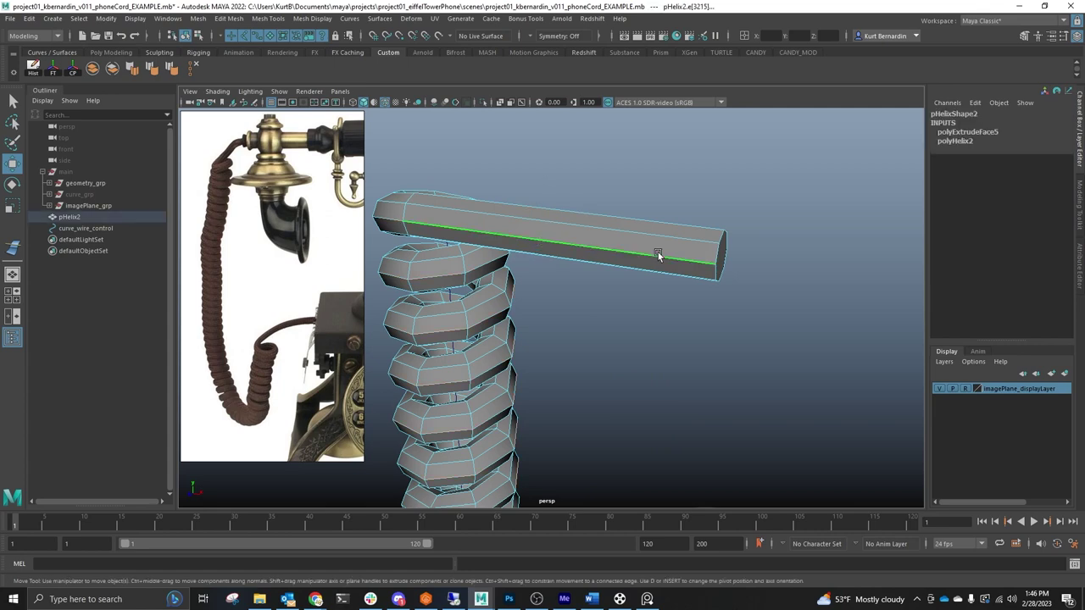
- Convert the selected edge loop of the helix into a curve with Polygon Edges to Curve
left_click_drag(499, 399, 581, 150, "alt")
middle_click_drag(609, 322, 568, 138, "alt")
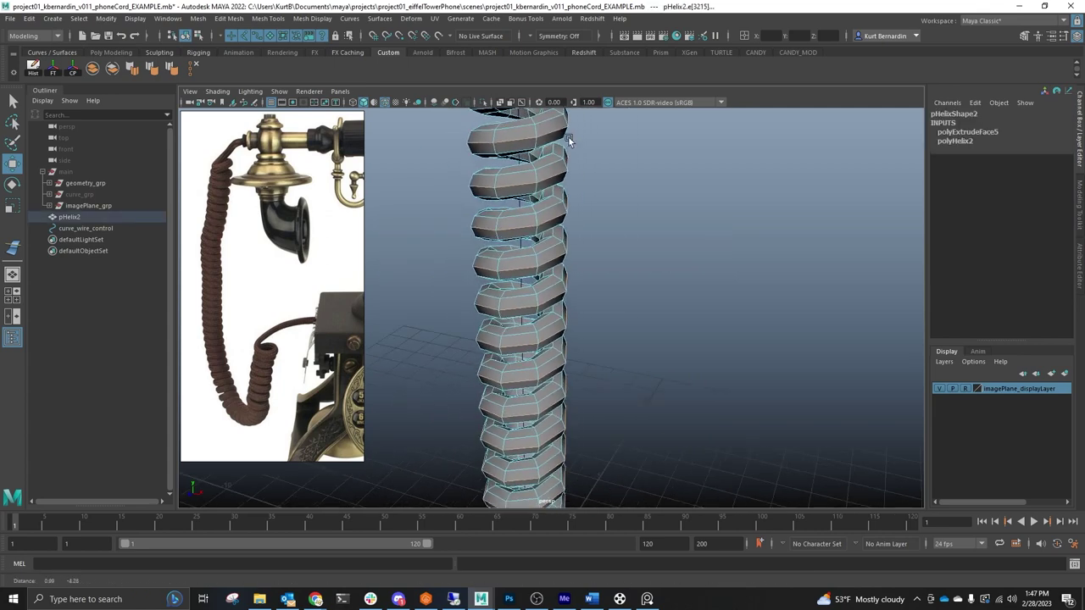
left_click_drag(566, 441, 552, 380, "alt")
middle_click_drag(551, 381, 550, 233, "alt")
middle_click_drag(551, 500, 560, 372, "alt")
left_click_drag(560, 371, 560, 260, "alt")
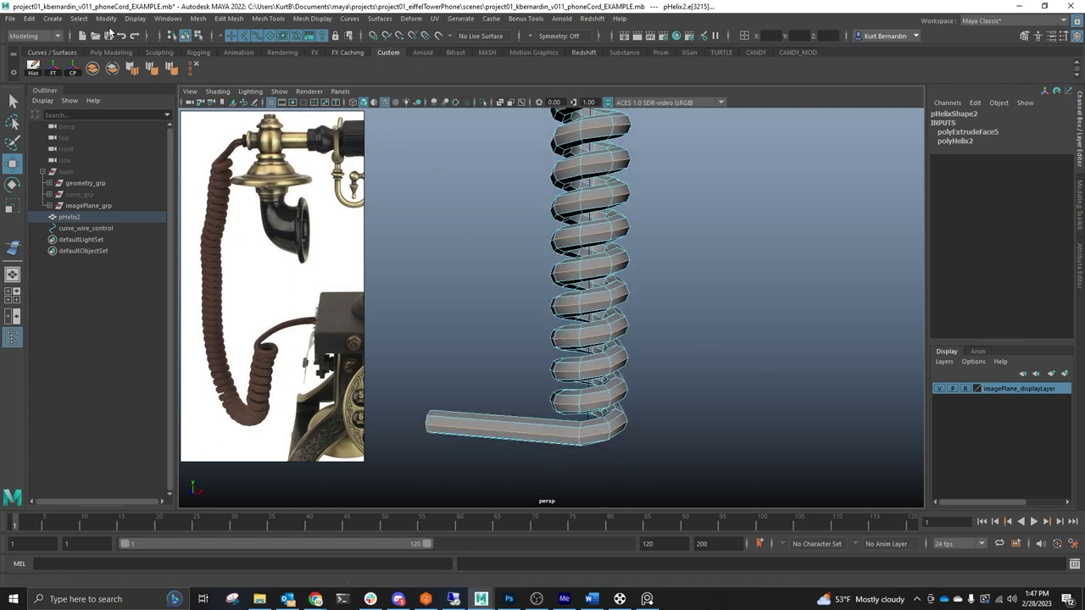
left_click(106, 19)
mouse_move(188, 297)
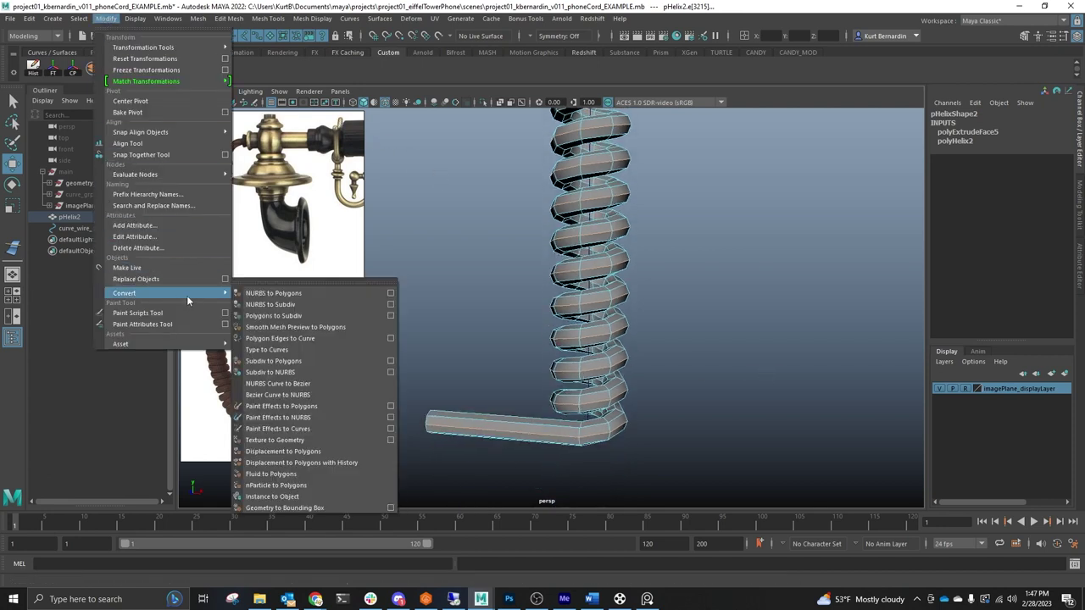
left_click(335, 339)
- Examine the extracted curve by isolating it, and compare it up close with the outer surface of the coils
scroll(528, 303, "down", 3)
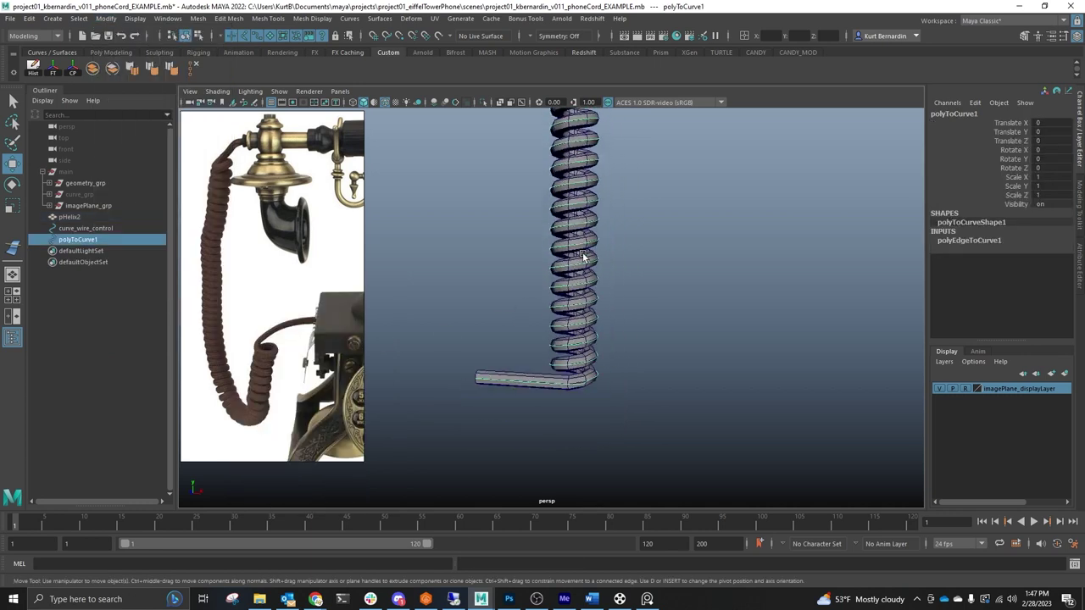
left_click_drag(547, 139, 534, 237, "alt")
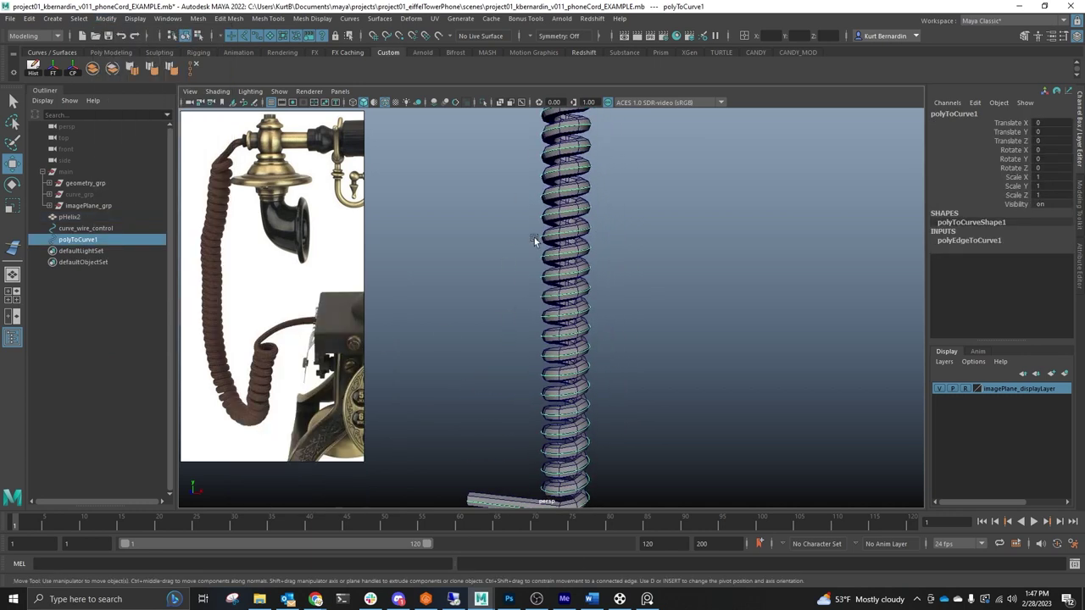
left_click(480, 103)
left_click_drag(529, 153, 539, 188, "alt")
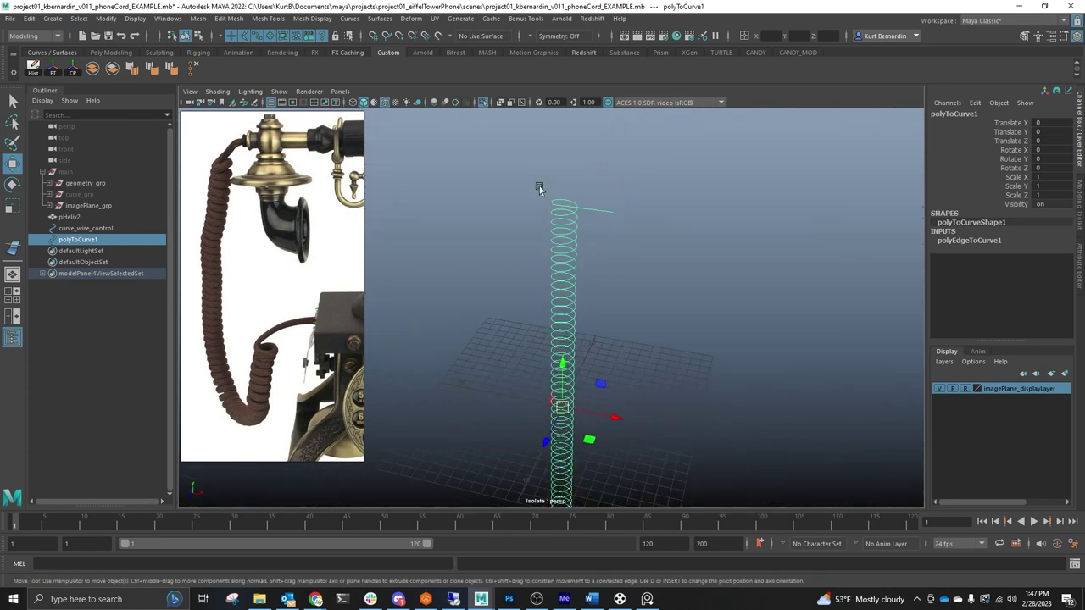
left_click(480, 102)
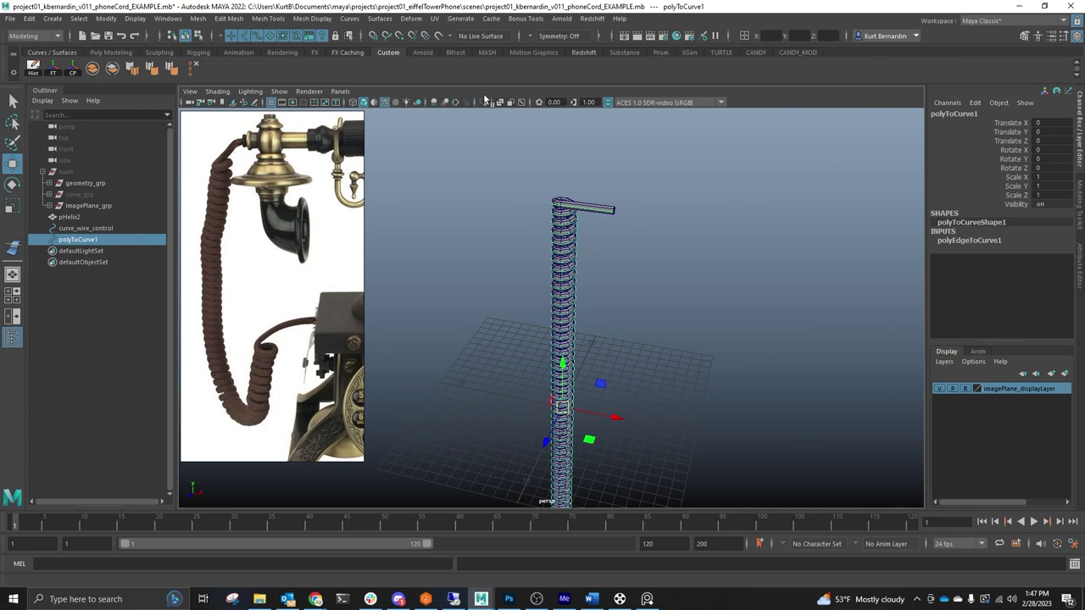
right_click_drag(484, 100, 586, 204, "alt")
middle_click_drag(587, 204, 534, 252, "alt")
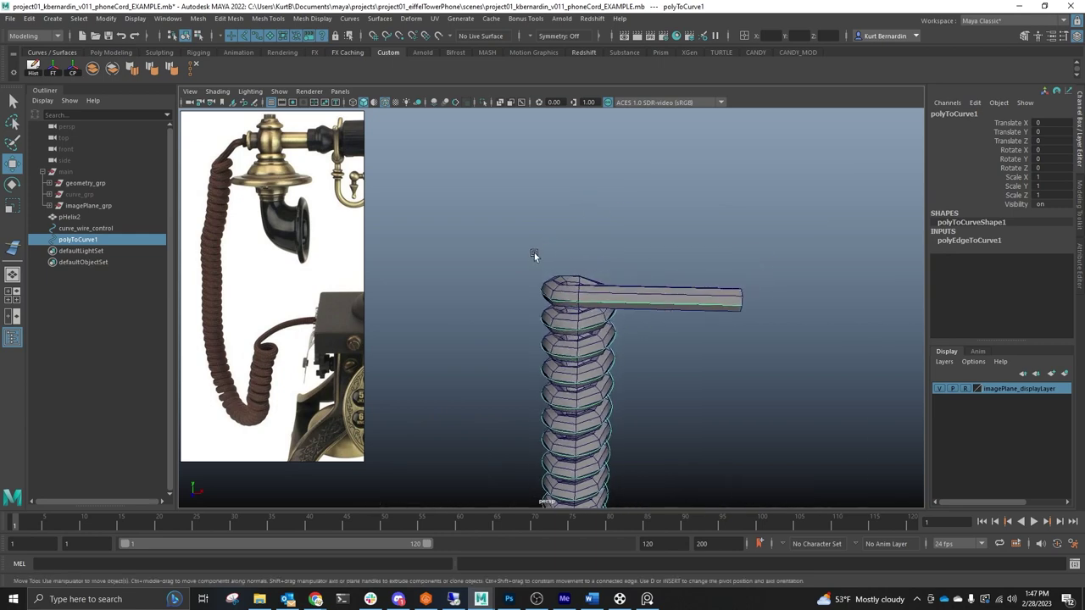
right_click_drag(534, 253, 557, 274, "alt")
left_click_drag(556, 274, 566, 247, "alt")
right_click_drag(566, 245, 667, 278, "alt")
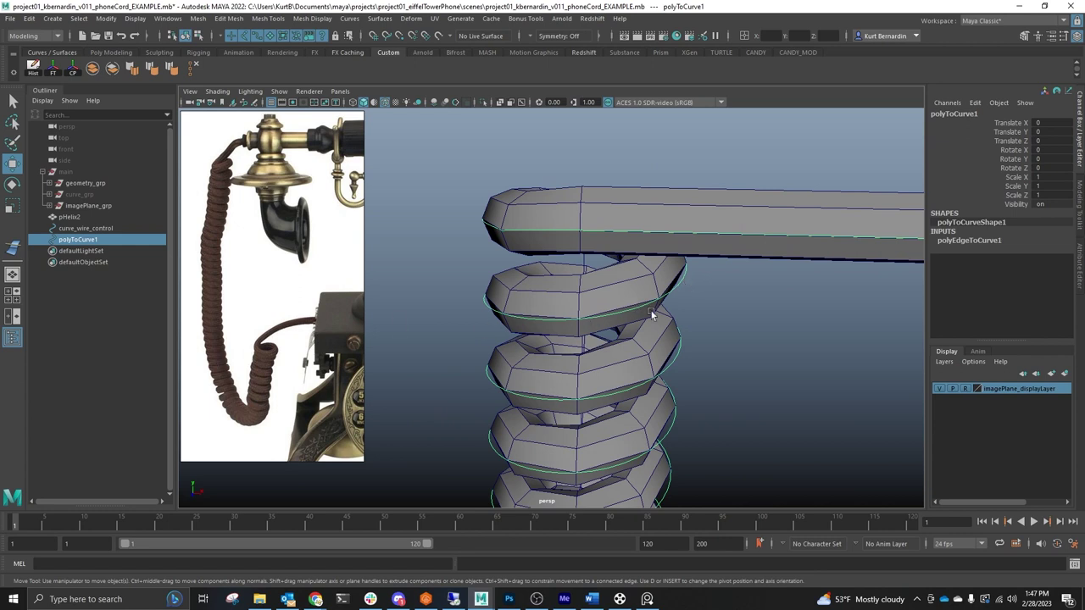
left_click_drag(656, 332, 660, 311, "alt")
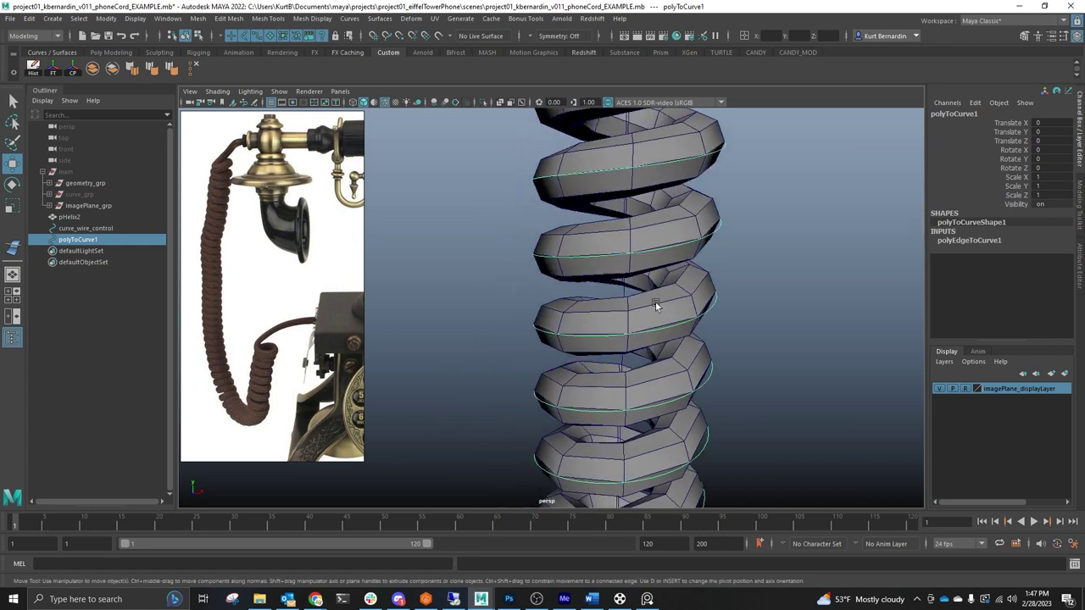
- Select all control vertices of polyToCurve1 along the full length of the helix
scroll(695, 281, "down", 10)
right_click_drag(625, 302, 574, 306)
scroll(466, 222, "down", 3)
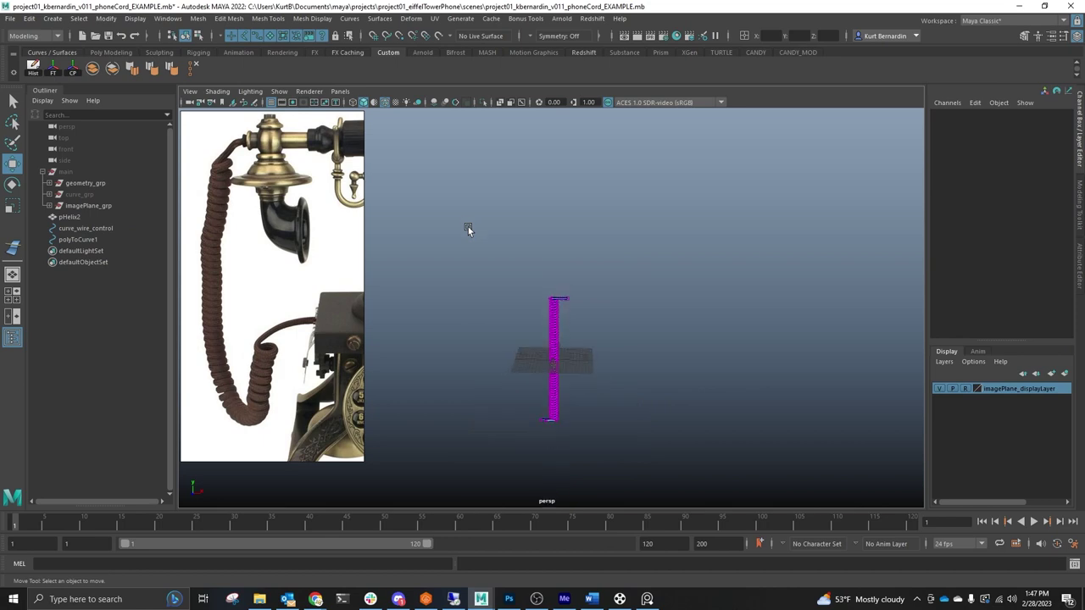
left_click_drag(468, 225, 629, 440)
scroll(594, 359, "up", 10)
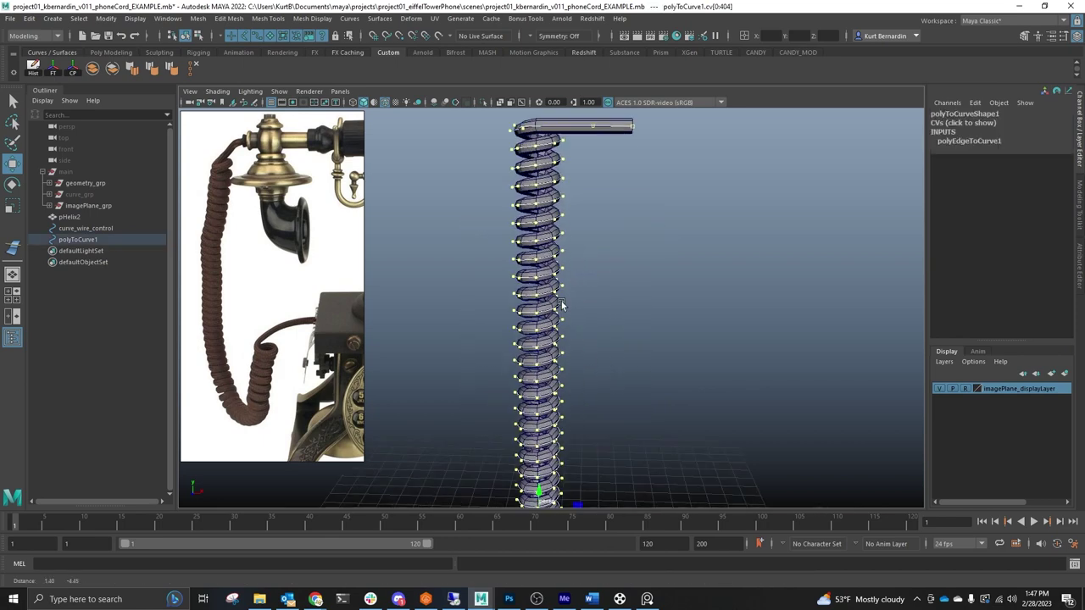
left_click_drag(543, 191, 559, 225, "alt")
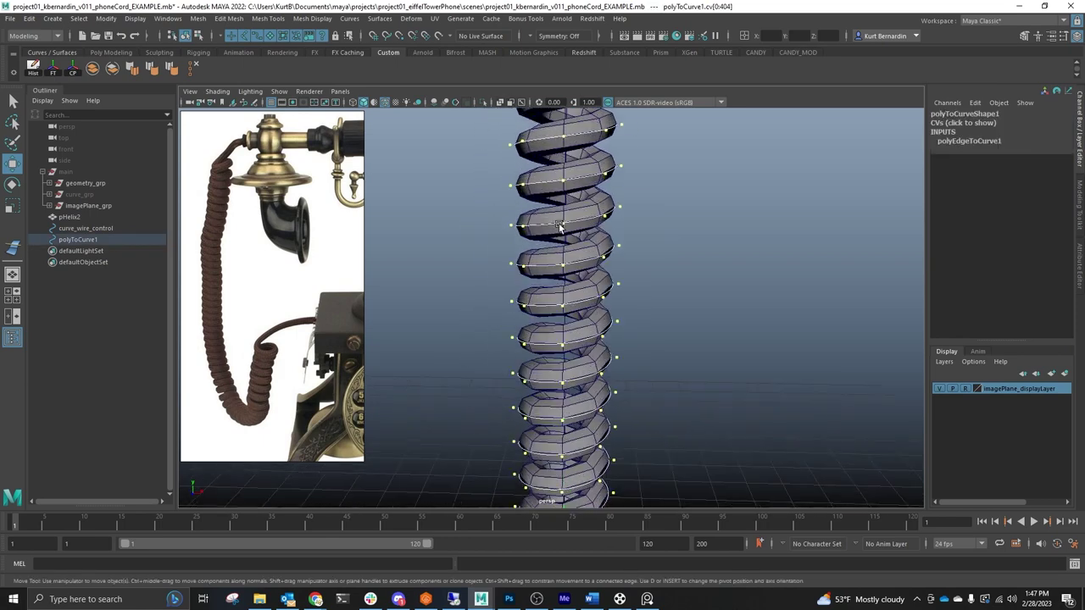
- Turn on X-ray shading to see the curve and its control vertices through the helix mesh
left_click(500, 103)
left_click_drag(563, 291, 571, 352, "alt")
middle_click_drag(576, 451, 581, 380, "alt")
scroll(581, 381, "up", 4)
left_click_drag(581, 381, 619, 295, "alt")
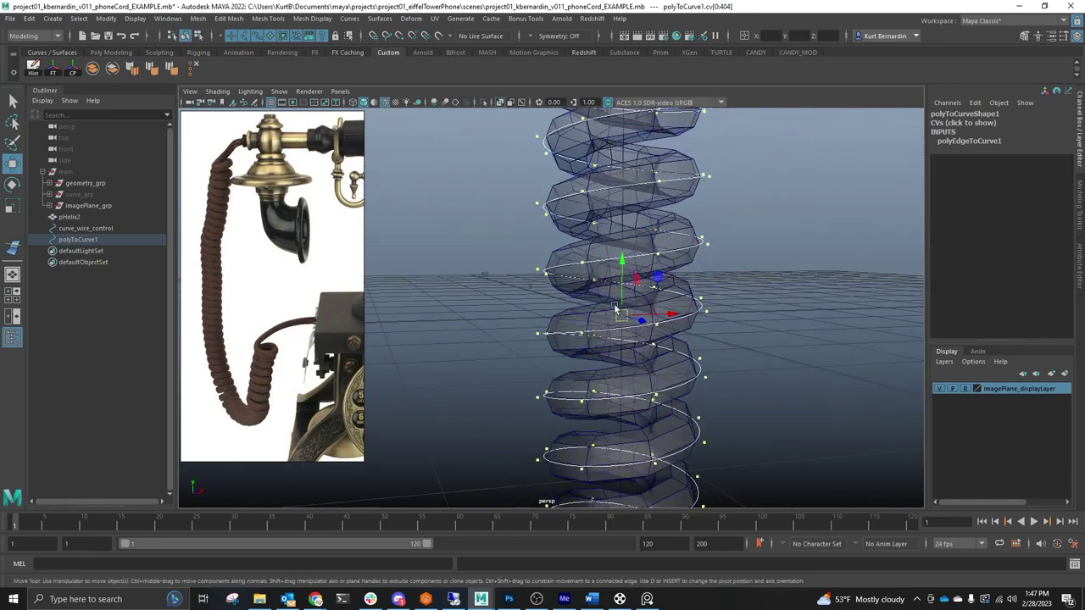
- Try scaling the curve's control vertices inward on X and Z only, leaving Y unscaled
key("e")
key("r")
key("e")
key("r")
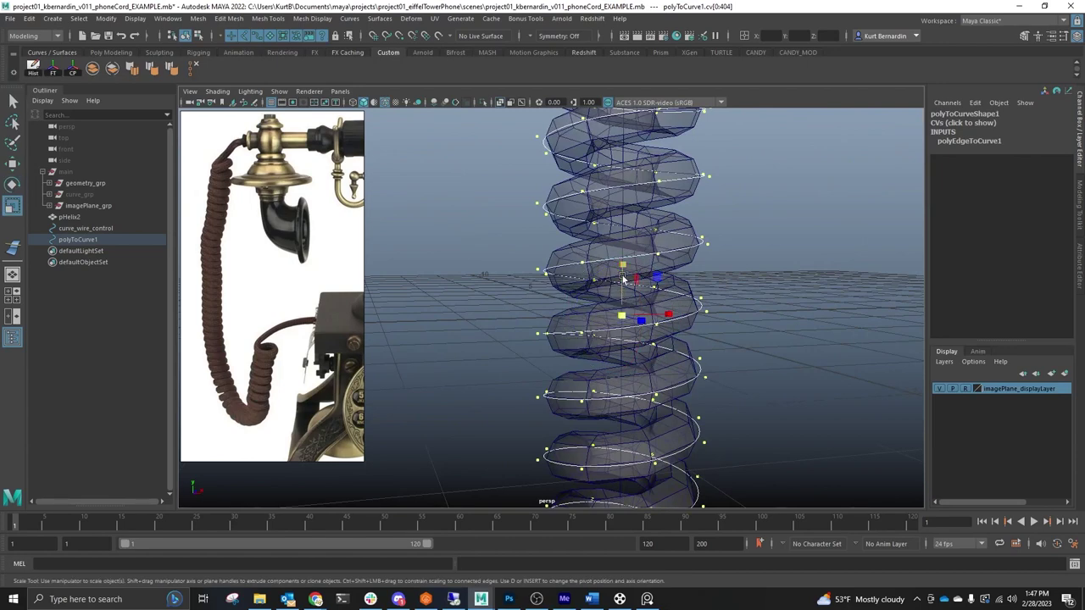
scroll(629, 248, "up", 2)
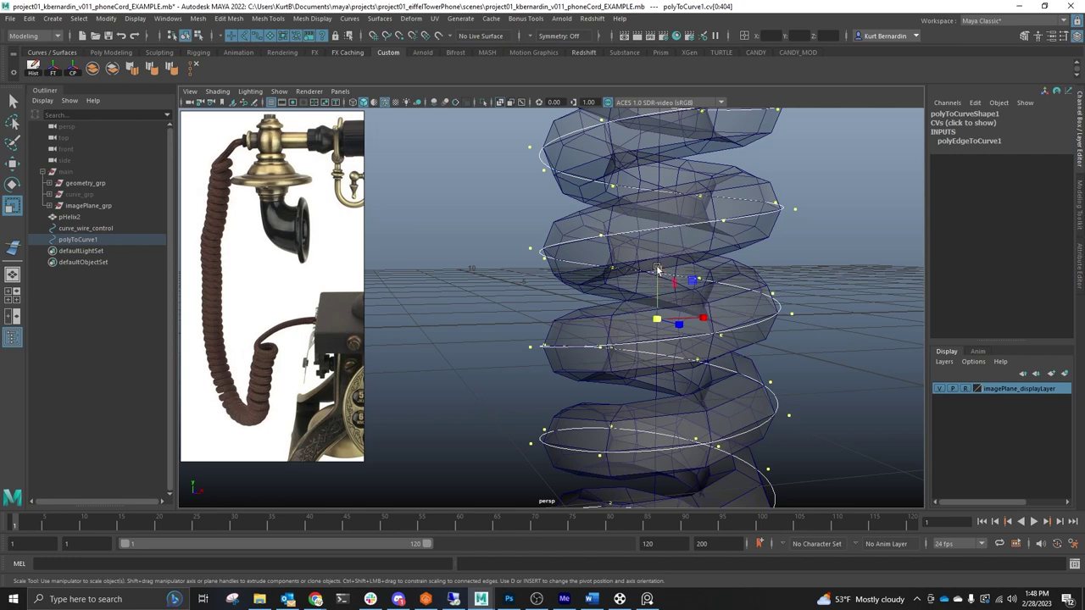
left_click_drag(658, 269, 660, 291, "ctrl")
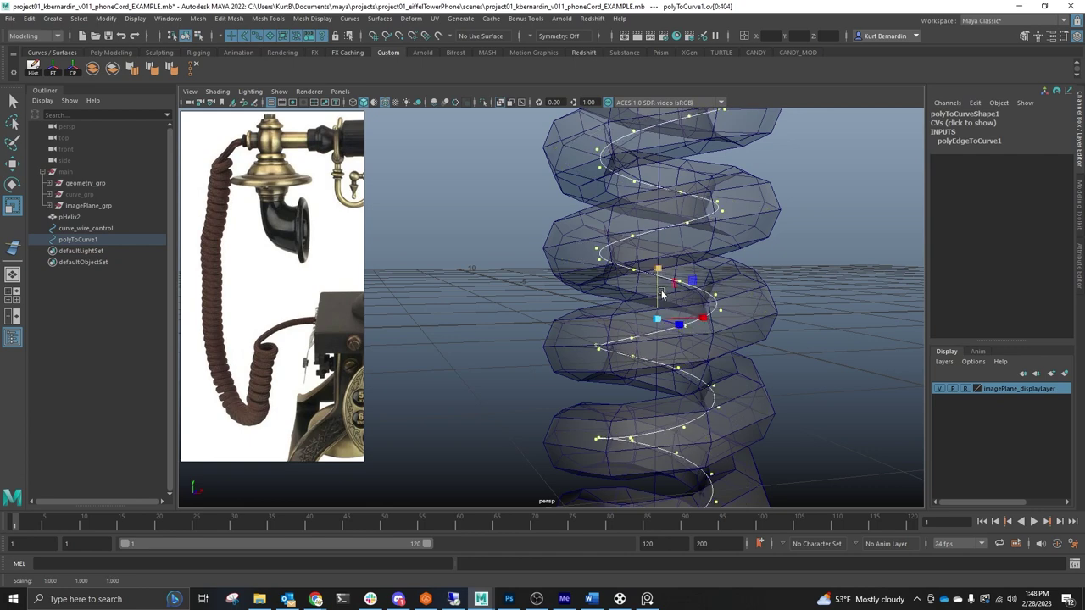
- Try scaling the control vertices along Y, and undo the scaling of the curve
scroll(660, 291, "down", 8)
scroll(661, 291, "down", 5)
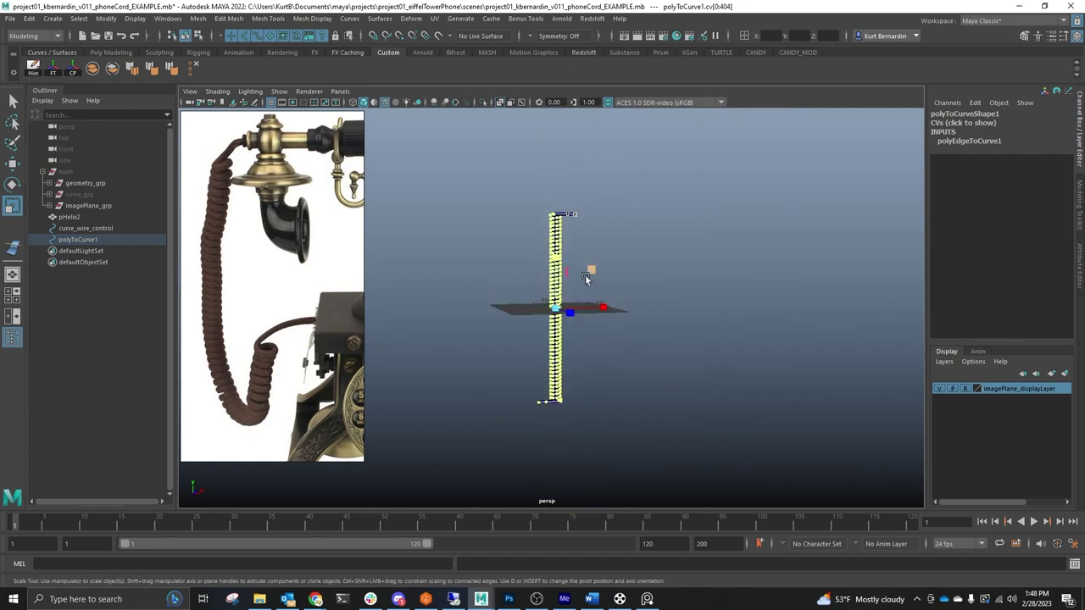
scroll(585, 275, "up", 1)
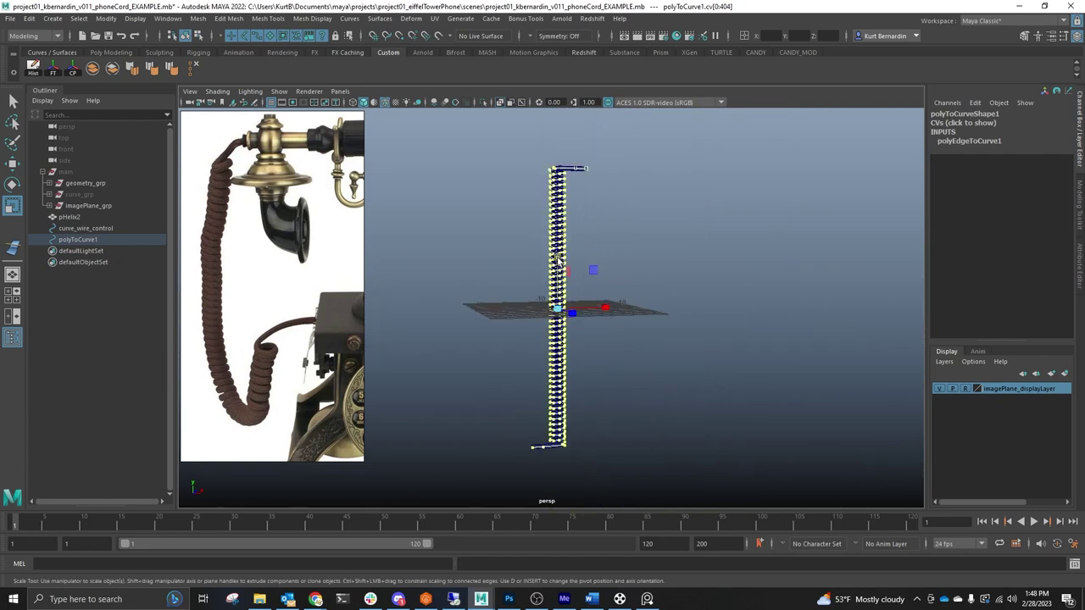
left_click_drag(558, 261, 559, 303)
key("ctrl+z")
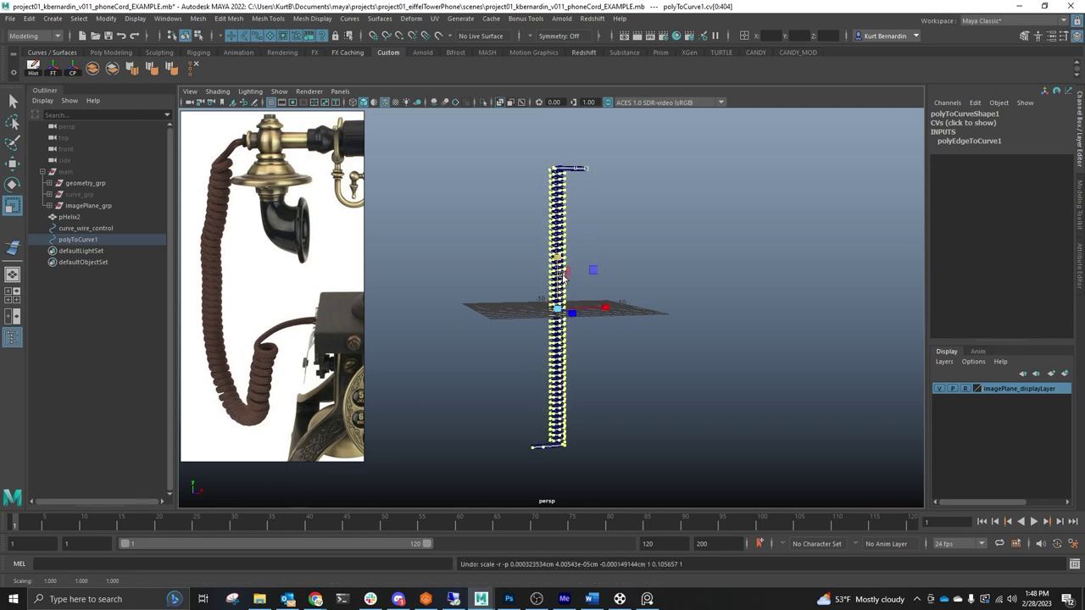
mouse_move(558, 270)
left_mouse_down()
mouse_move(565, 261)
mouse_move(565, 285)
left_mouse_up()
key("ctrl+z")
- Shrink all control vertices of polyToCurve1 on X and Z until the curve runs through the centre of the coil's tube
scroll(582, 286, "up", 8)
scroll(583, 288, "up", 6)
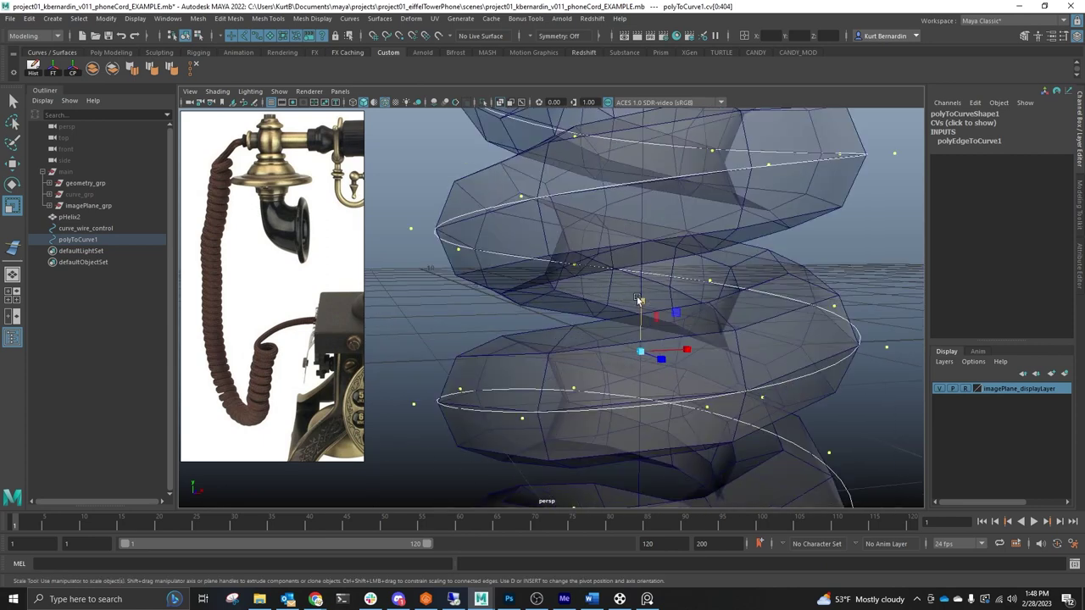
left_click_drag(637, 296, 594, 276)
scroll(632, 313, "down", 6)
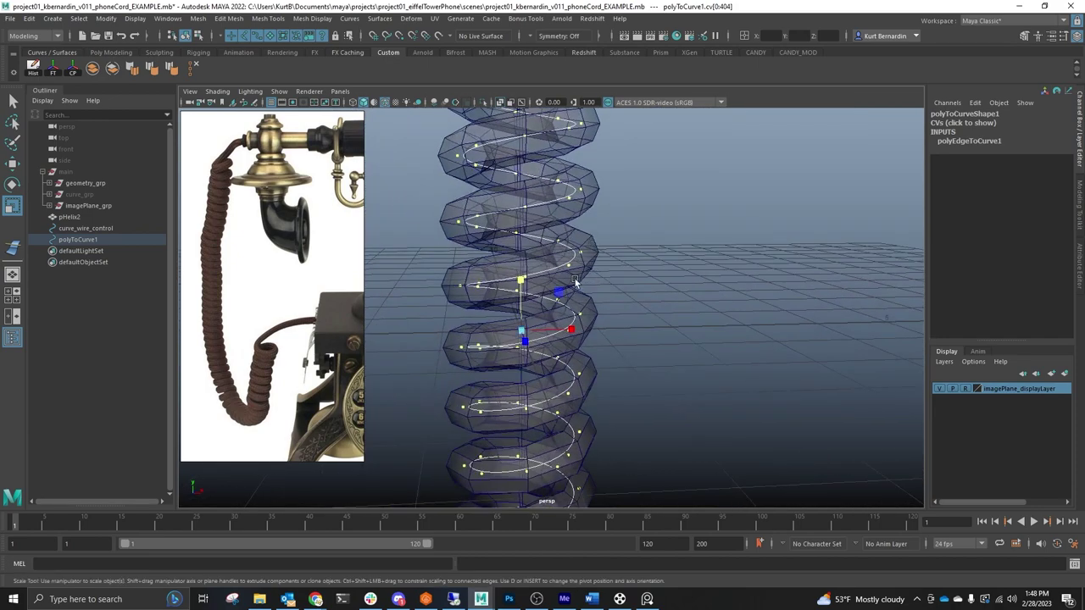
left_click_drag(521, 282, 522, 288, "ctrl")
scroll(532, 285, "down", 5)
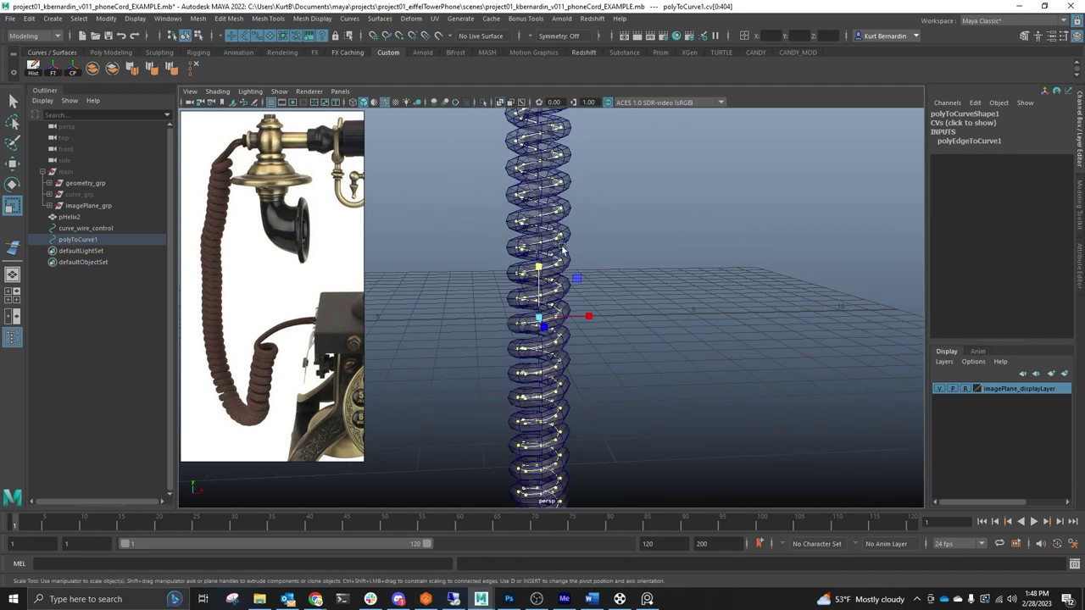
middle_click_drag(560, 246, 586, 533, "alt")
scroll(603, 312, "up", 4)
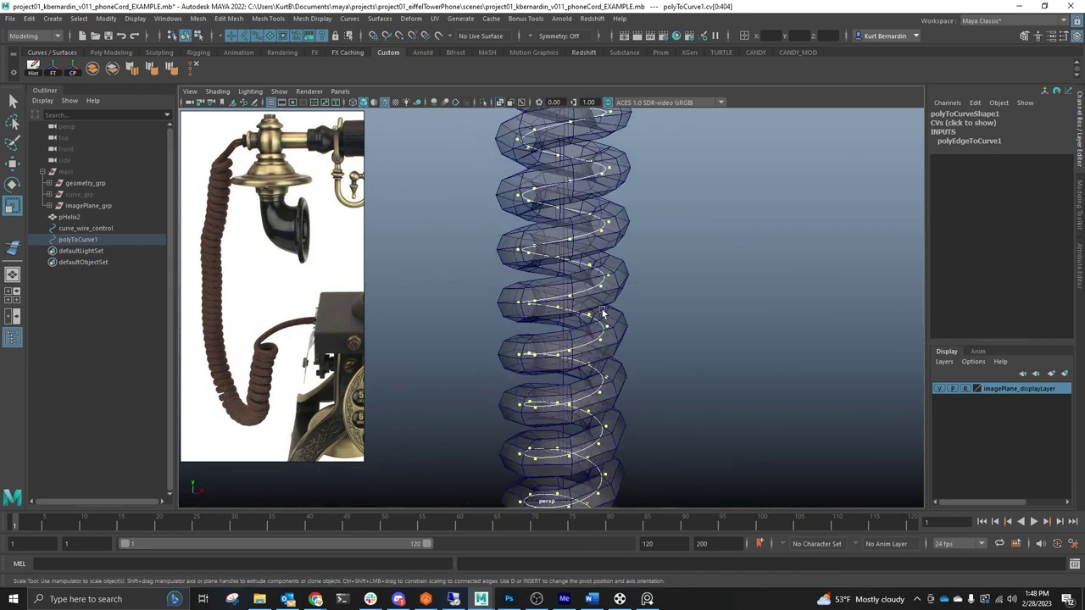
- Hide pHelix2 so that only the extracted helix curve and the straight control curve are shown
left_click(59, 219)
scroll(650, 285, "down", 3)
key("ctrl+h")
scroll(649, 286, "down", 3)
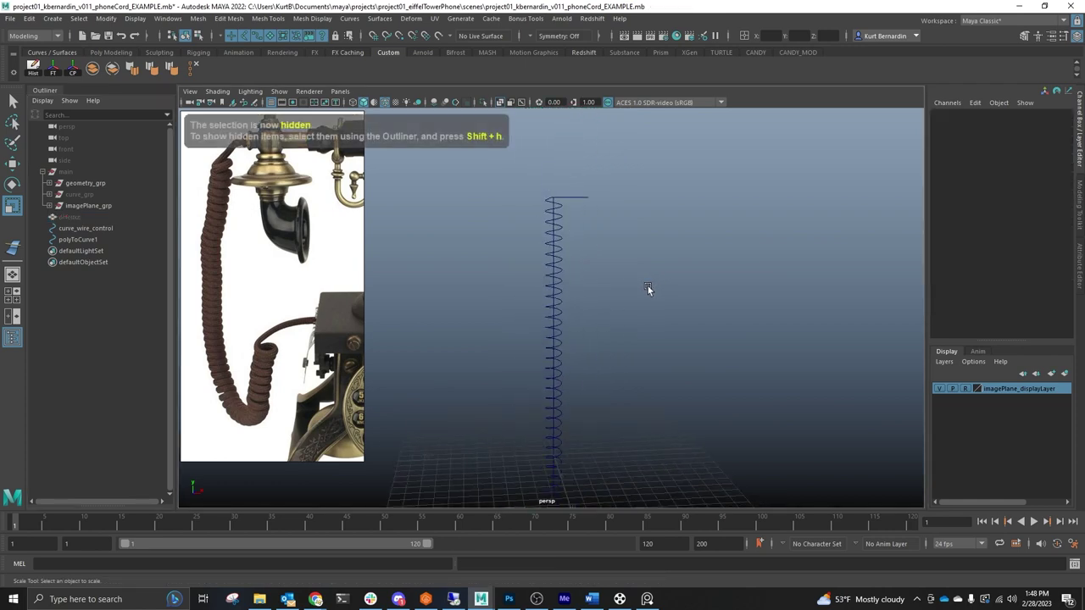
left_click_drag(601, 277, 582, 311, "alt")
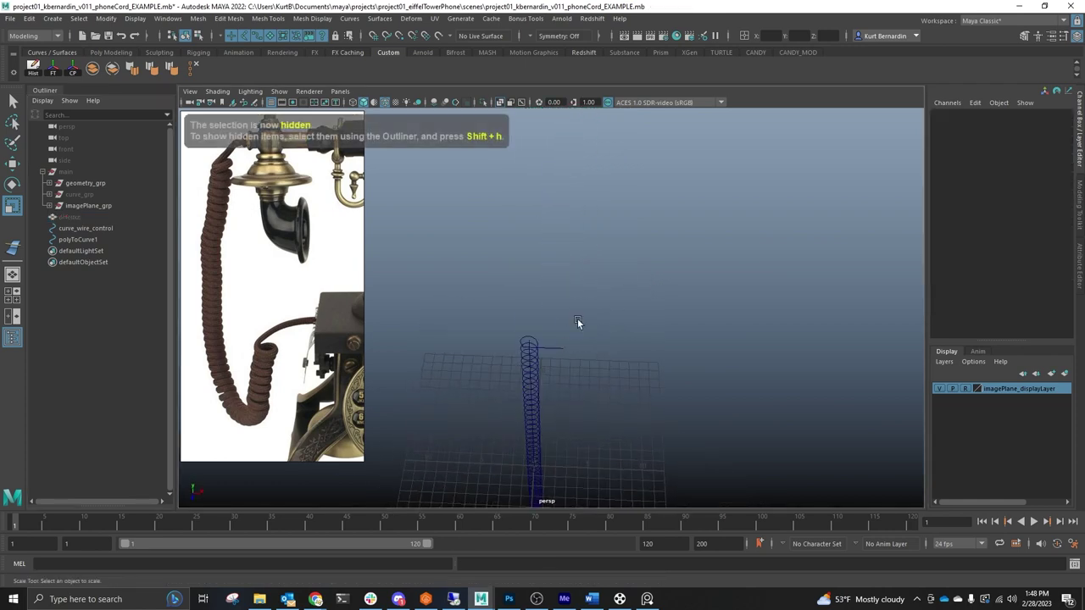
- Apply a Wire deformer to polyToCurve1 with curve_wire_control as the influencing wire
scroll(572, 325, "up", 5)
left_click_drag(642, 252, 657, 286)
middle_click_drag(631, 295, 686, 229, "alt")
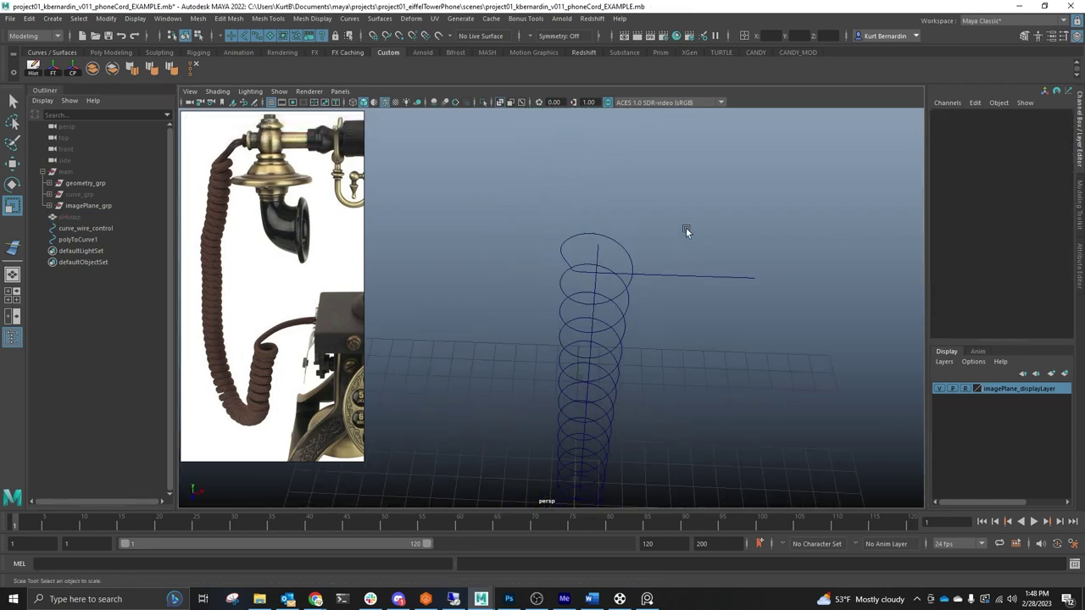
left_click_drag(686, 227, 671, 205, "alt")
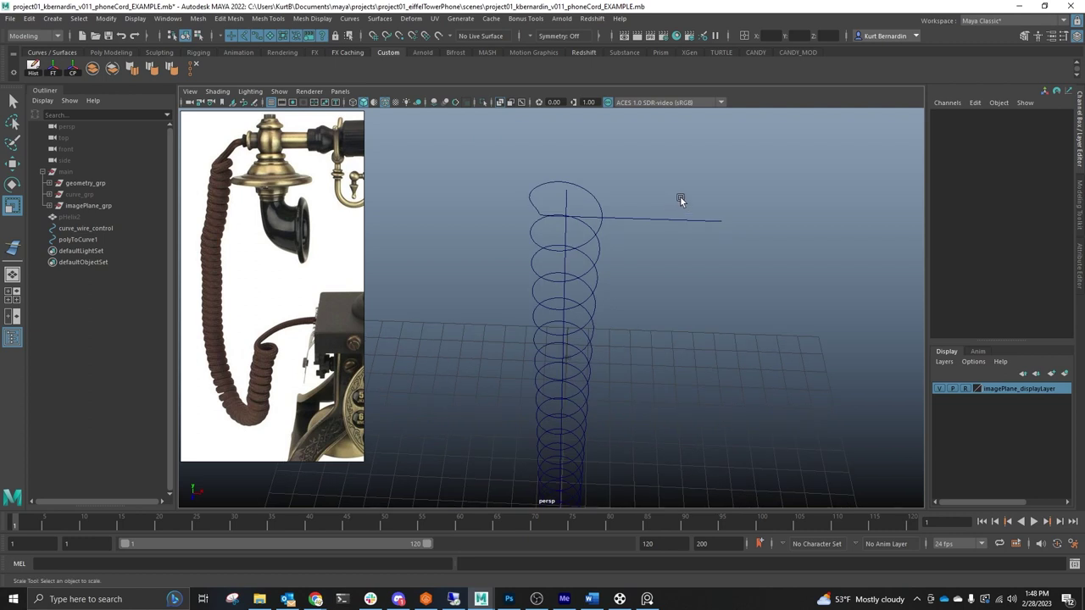
left_click(414, 22)
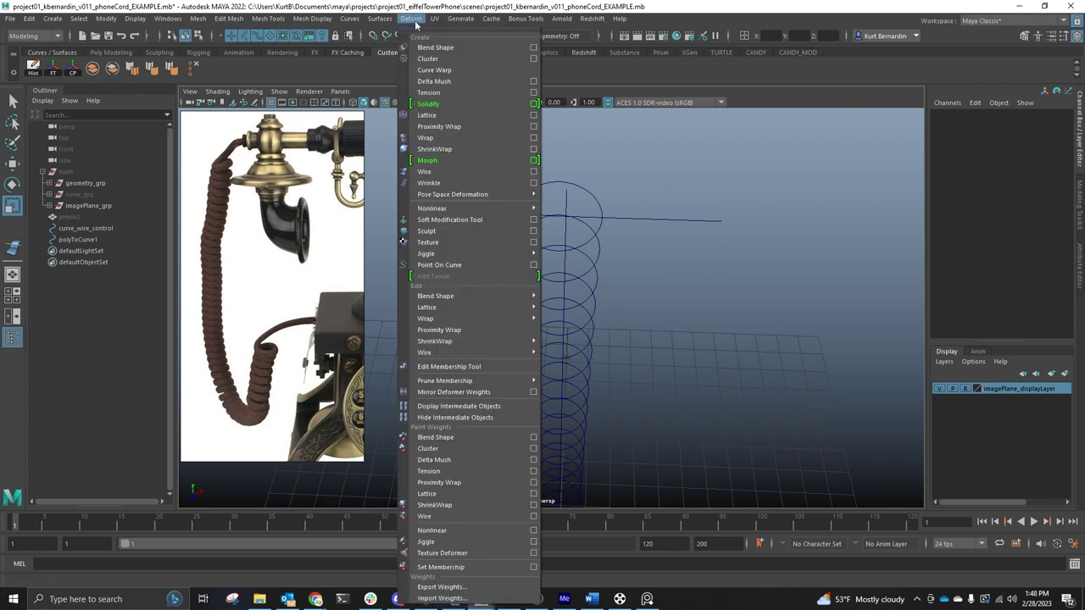
left_click(436, 174)
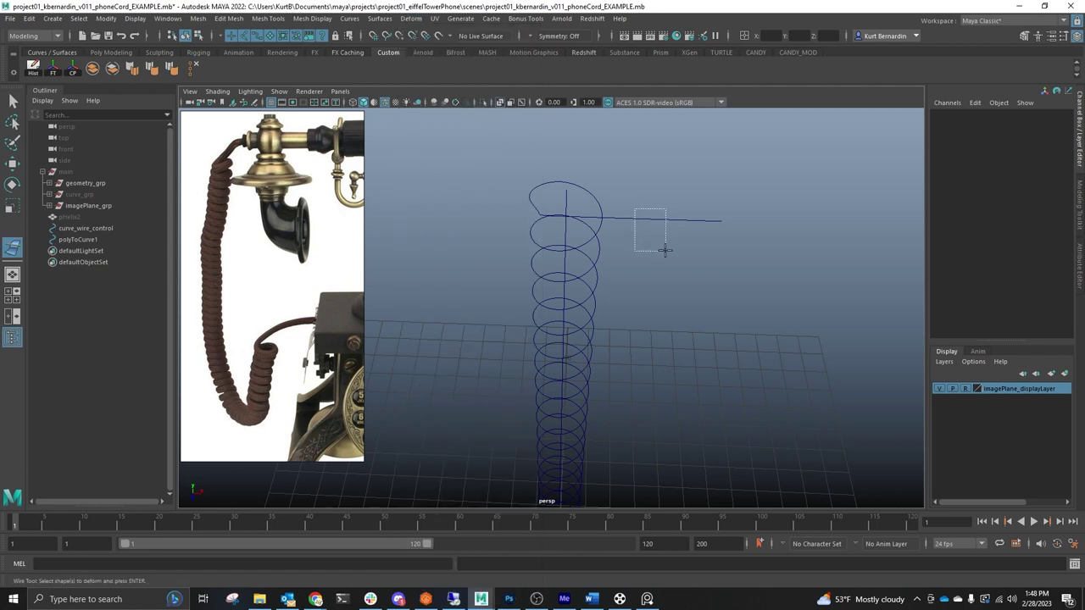
left_click_drag(667, 249, 665, 247)
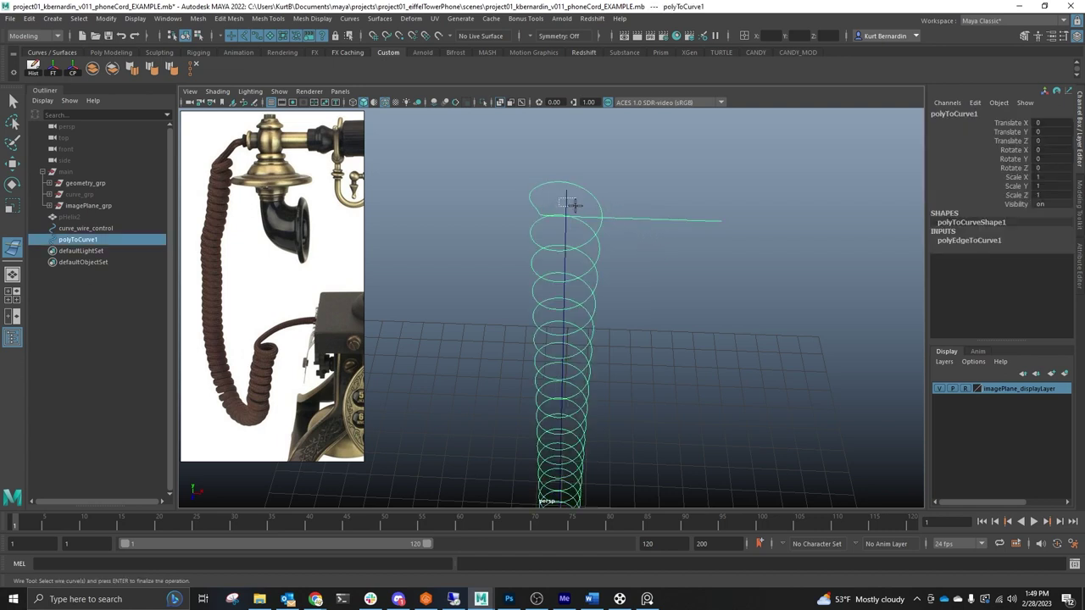
left_click(573, 204)
key("Return")
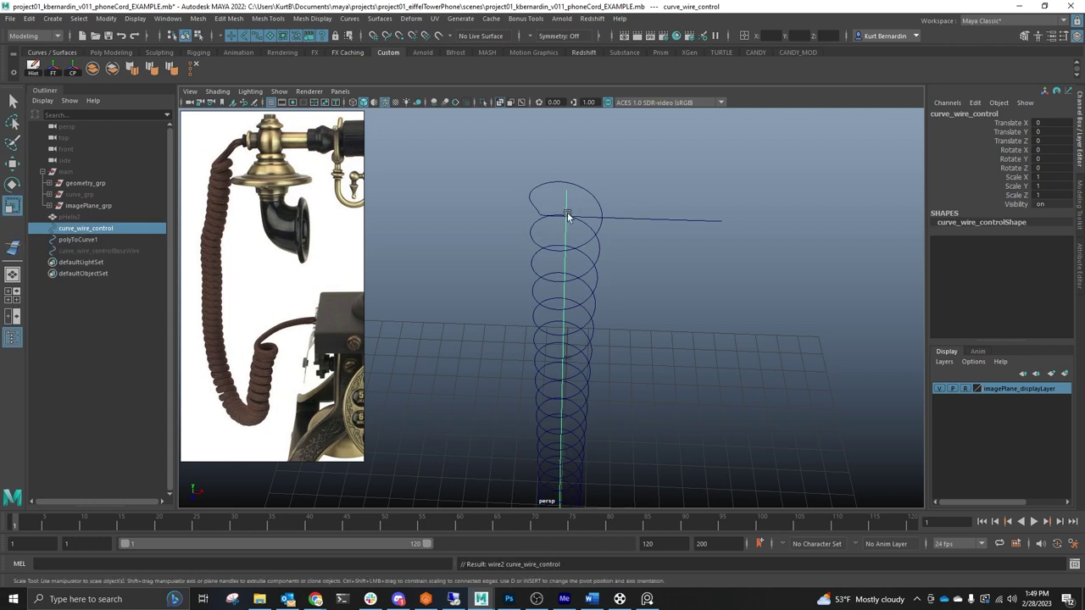
- Pull control vertices in the upper half of curve_wire_control far out sideways along X to bend it
right_click_drag(497, 227, 449, 231)
left_click_drag(465, 235, 678, 415)
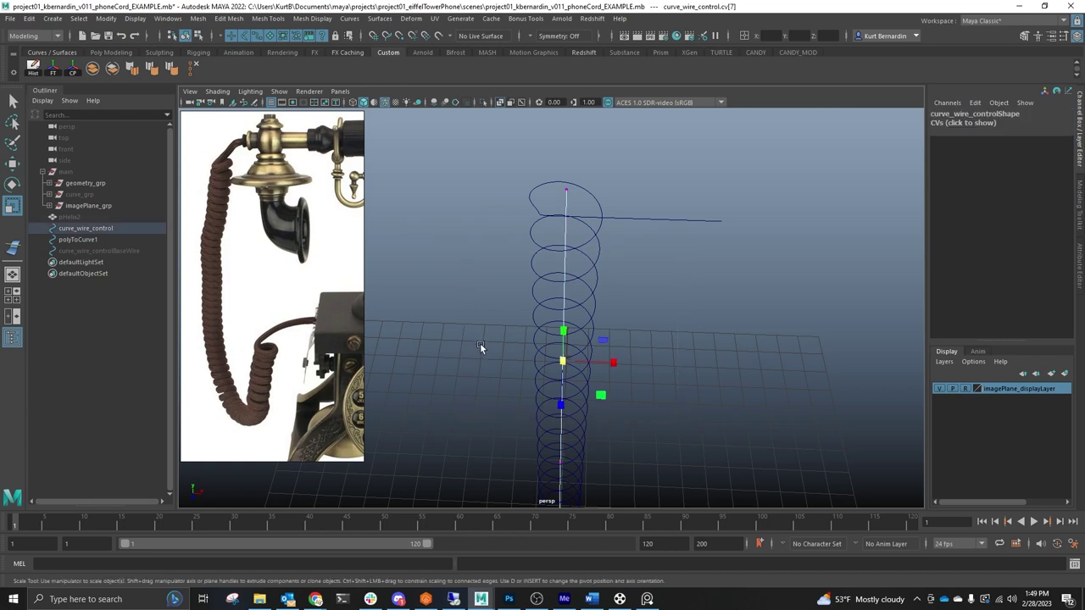
key("w")
key("f")
left_click_drag(555, 329, 835, 324)
scroll(545, 258, "up", 3)
left_click_drag(558, 320, 511, 275, "alt")
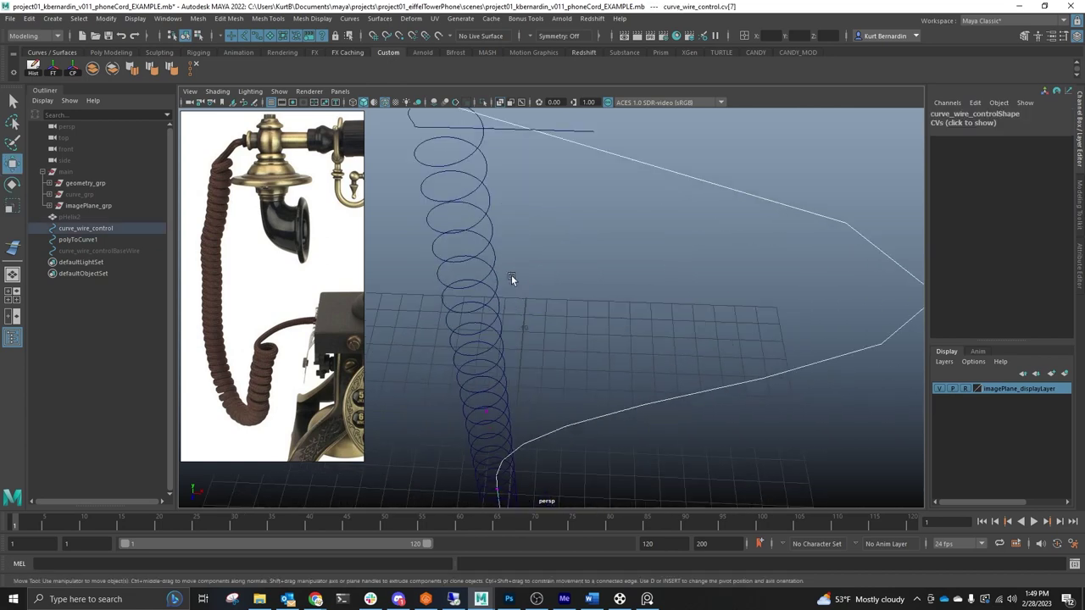
- Set the Dropoff Distance of the helix curve's wire2 deformer to 100
left_click(475, 290)
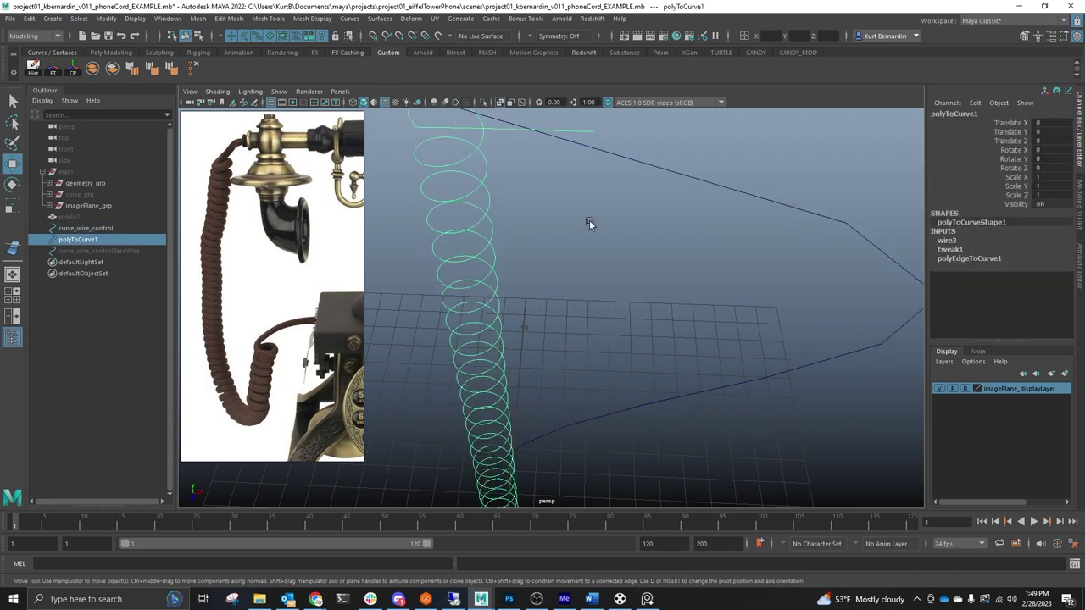
left_click(946, 241)
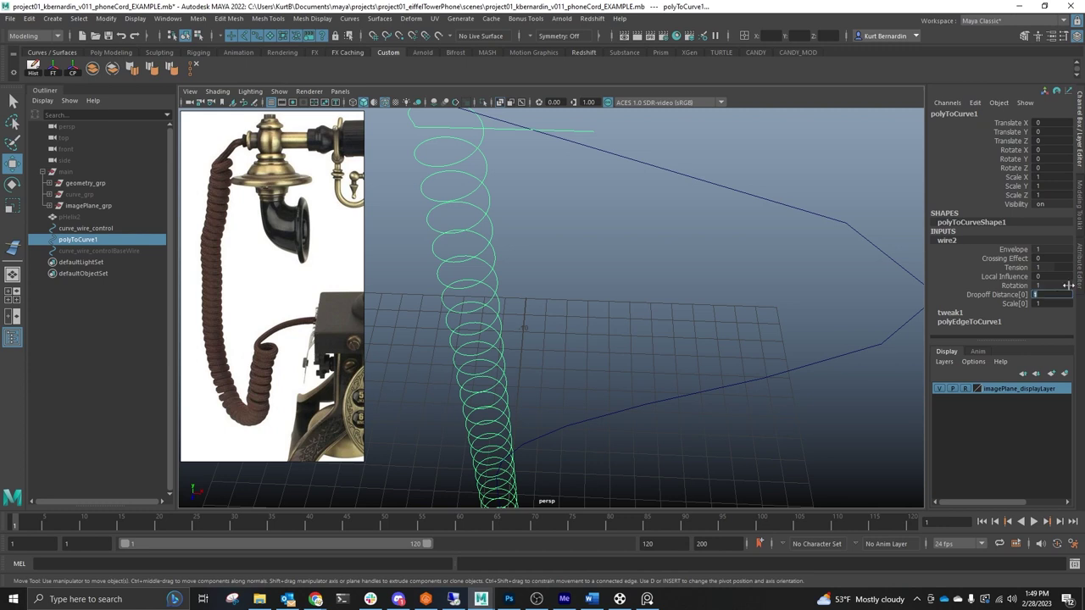
type("100")
key("Return")
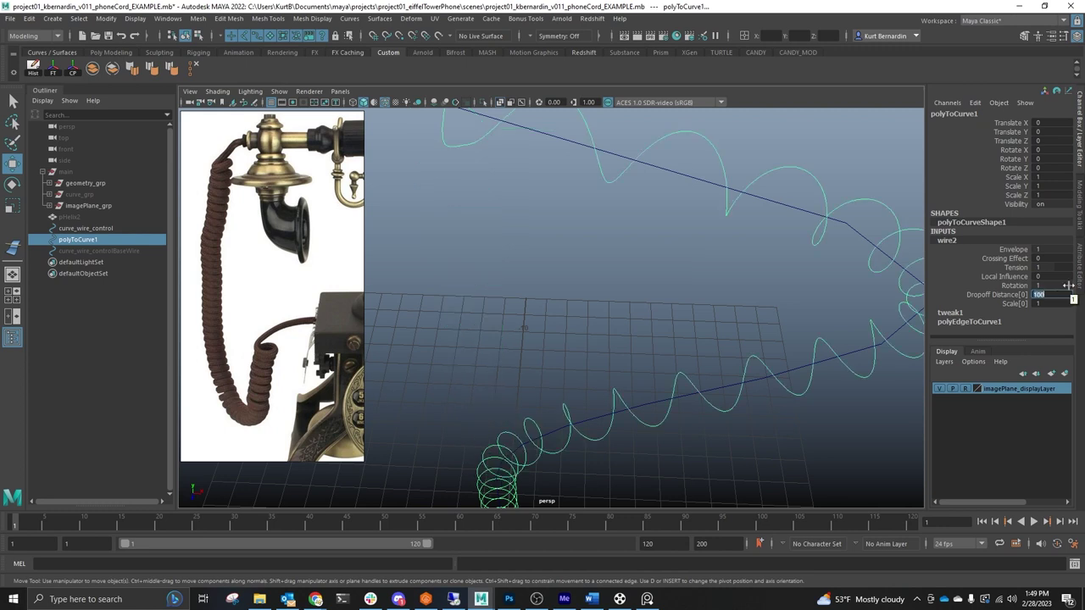
- Try pulling two further control vertices of curve_wire_control out to the opposite side, and undo the move
left_click(776, 203)
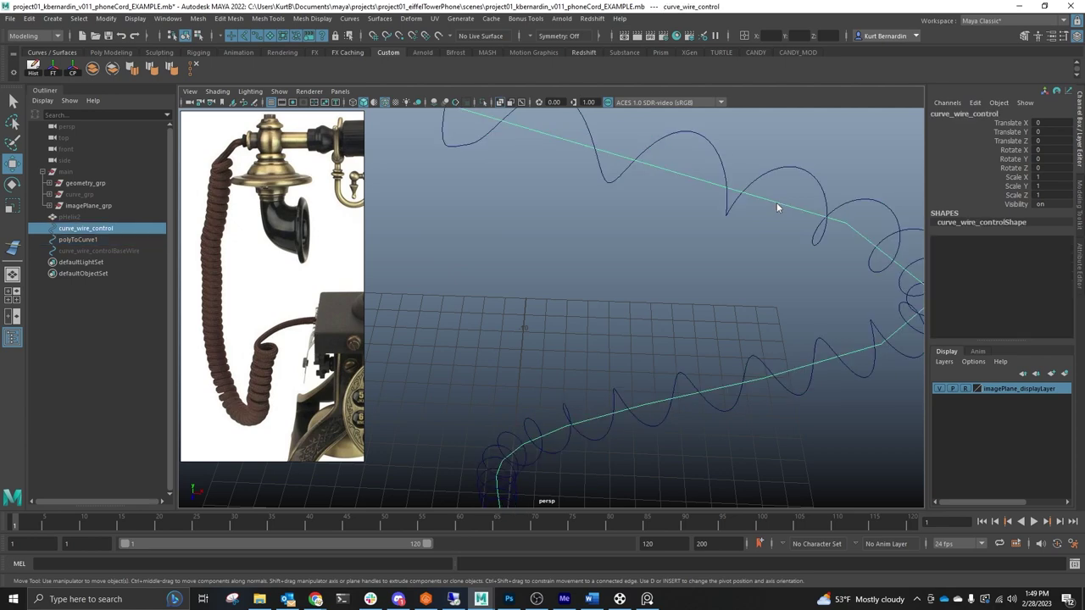
right_click_drag(777, 203, 716, 198)
scroll(622, 368, "down", 5)
middle_click_drag(622, 368, 626, 252, "alt")
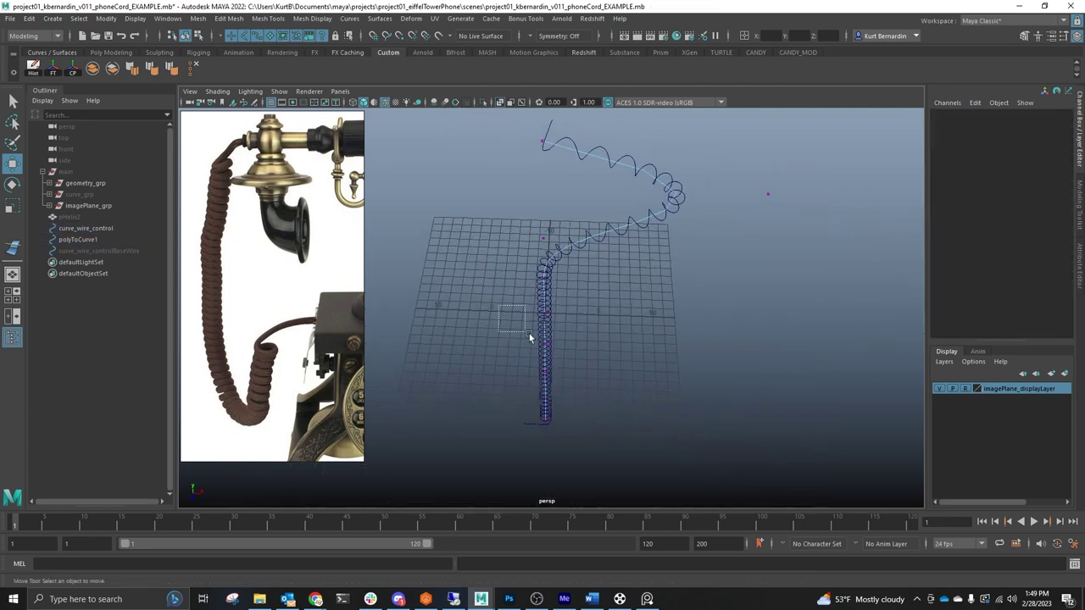
left_click_drag(530, 338, 406, 195)
left_click_drag(538, 281, 568, 228, "alt")
middle_click_drag(532, 271, 649, 294, "alt")
scroll(643, 281, "down", 5)
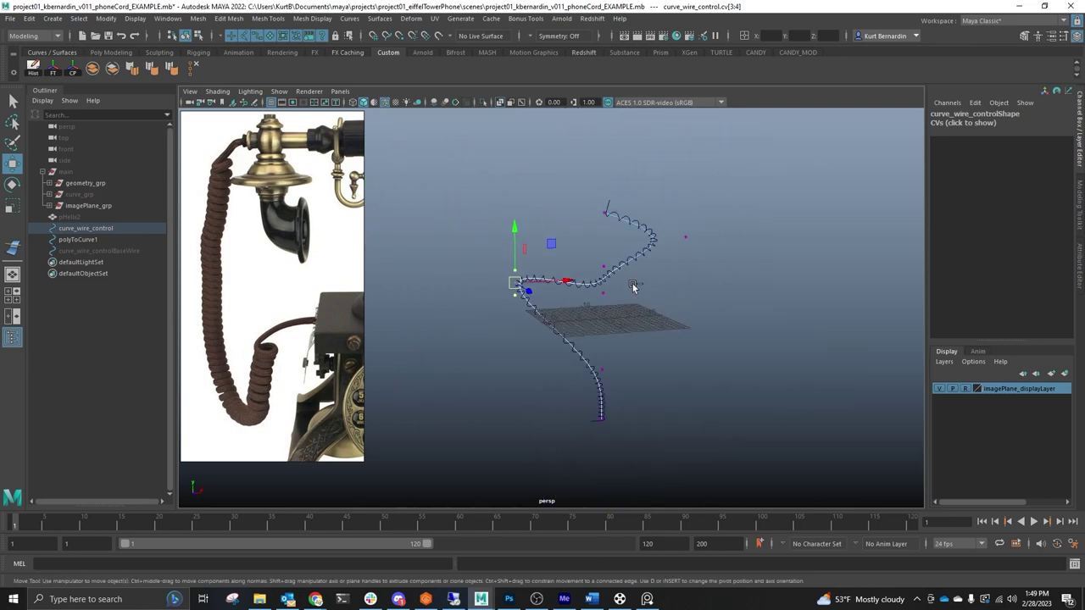
key("ctrl+z")
key("ctrl+z")
key("ctrl+z")
key("ctrl+z")
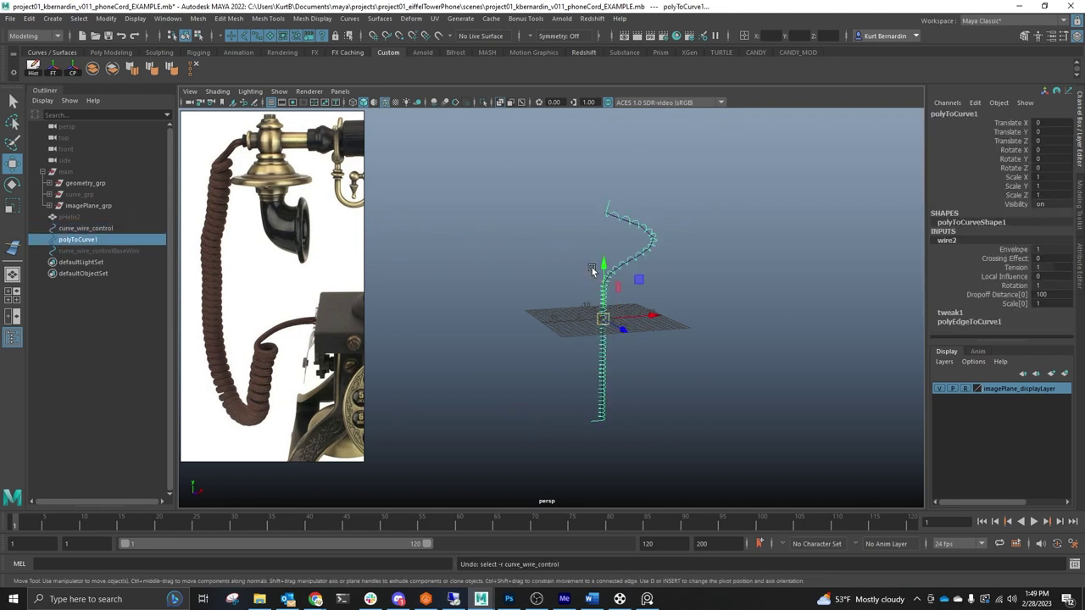
- Unhide the main group so that the phone model and its reference images are shown with the cord curves
scroll(591, 270, "up", 3)
left_click_drag(581, 266, 546, 279, "alt")
middle_click_drag(574, 257, 528, 268, "alt")
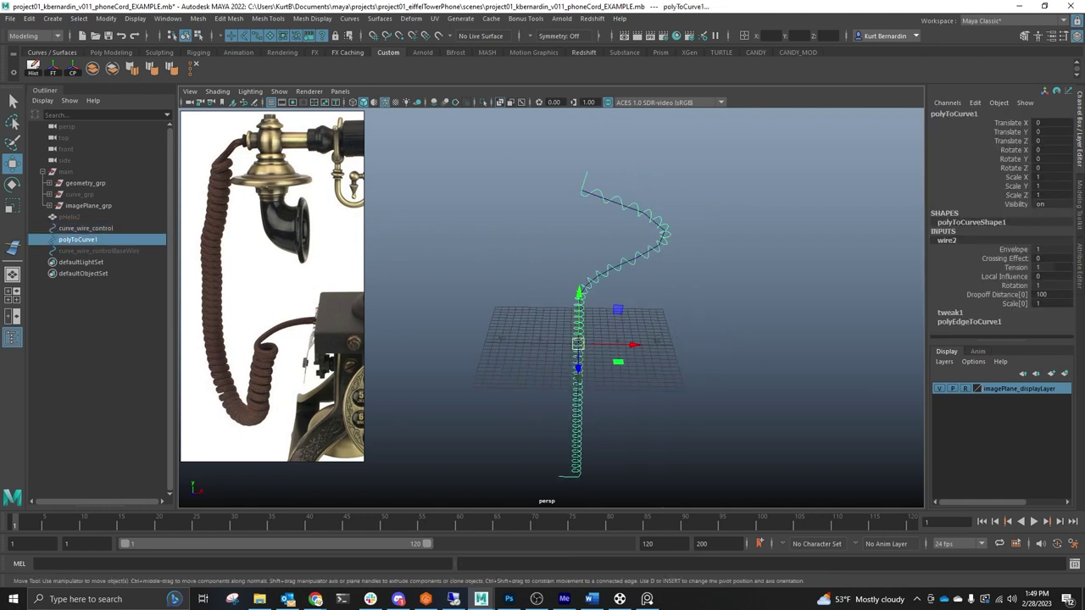
left_click(63, 172)
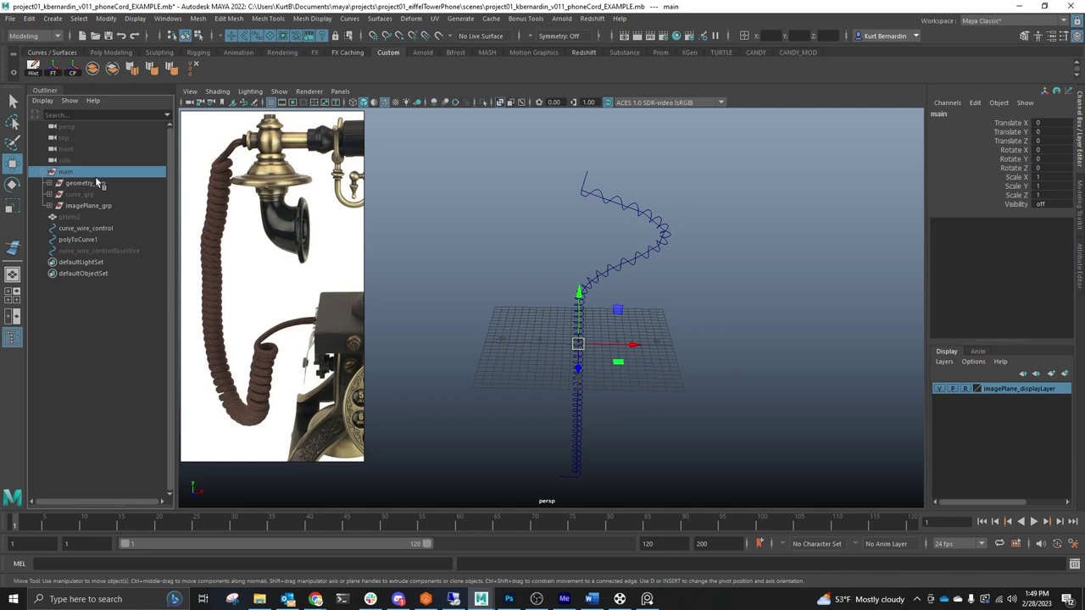
key("shift+h")
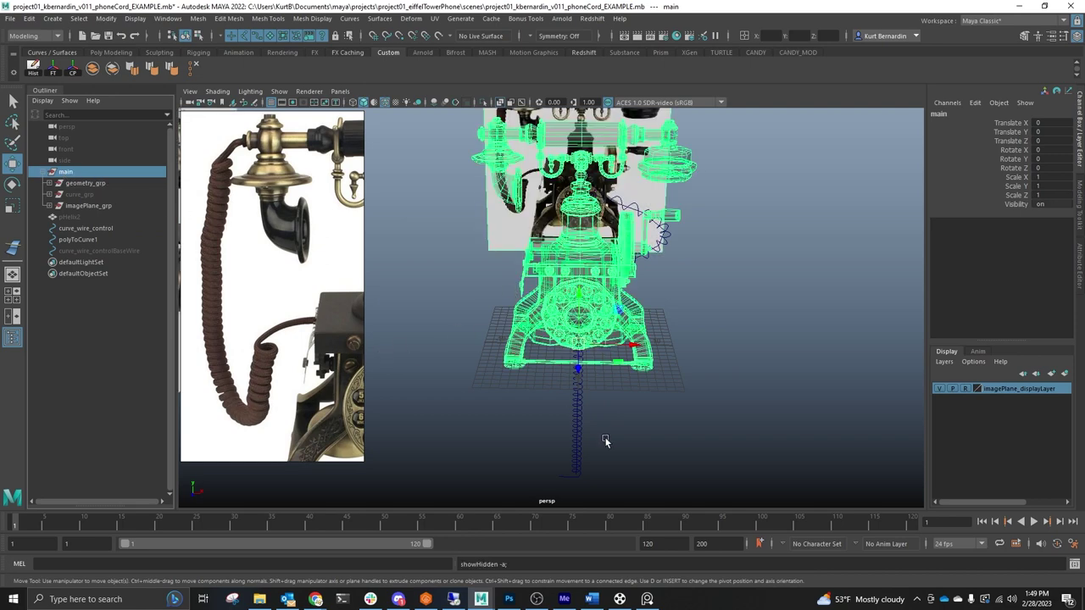
- Select all control vertices of curve_wire_control and move the cord along X to the mouthpiece side of the phone
scroll(605, 439, "up", 5)
middle_click_drag(605, 438, 535, 275, "alt")
left_click_drag(510, 286, 484, 274, "alt")
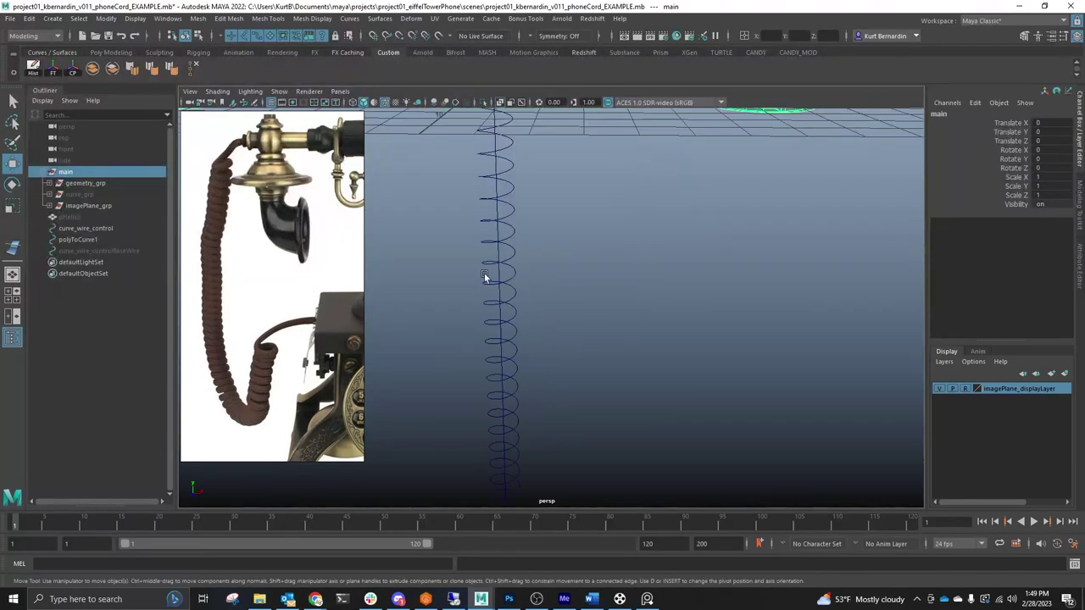
left_click(497, 274)
right_click(498, 275)
right_click_drag(498, 275, 468, 272)
scroll(468, 272, "down", 6)
left_click_drag(478, 416, 561, 320)
left_click_drag(633, 279, 584, 271)
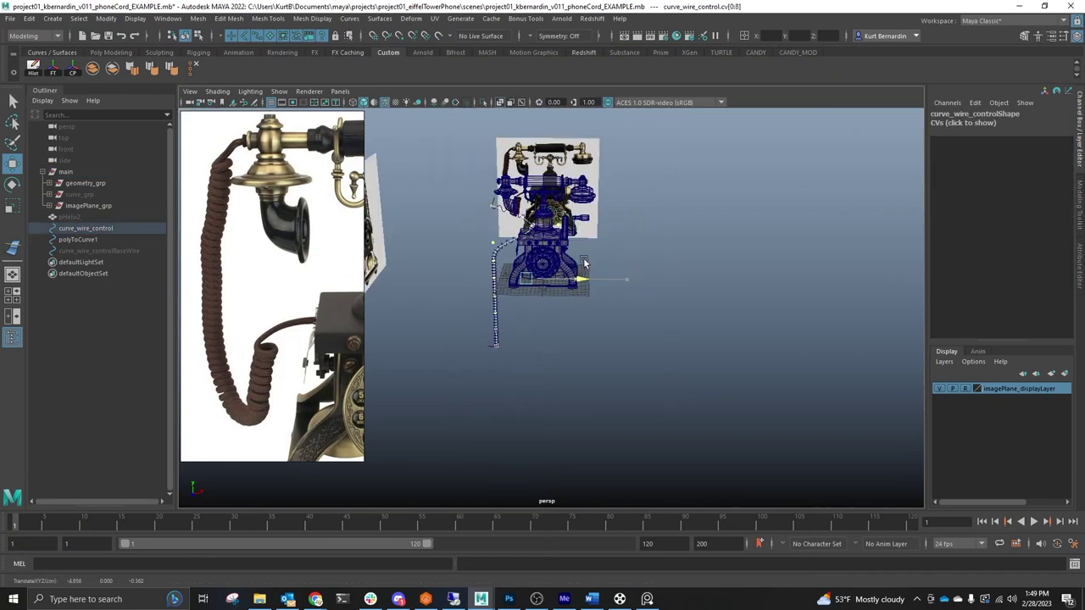
- In the front view, pull the bulging upper vertex back toward the cord and place the upper end vertex at the coil's top
key("space")
key("space")
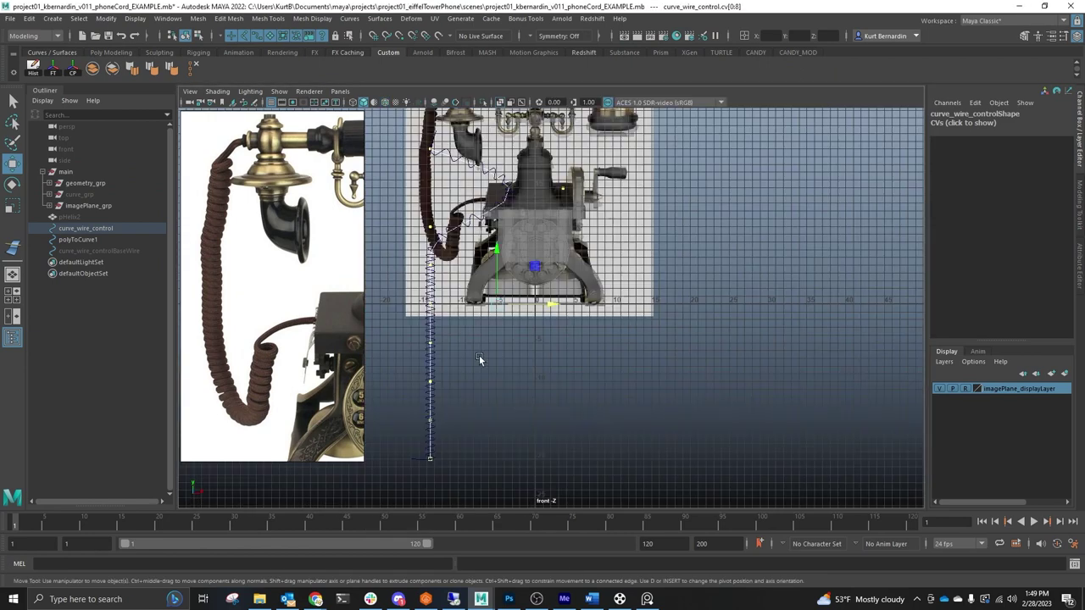
middle_click_drag(479, 356, 526, 417, "alt")
key("space")
key("space")
scroll(484, 356, "down", 3)
left_click_drag(561, 406, 547, 346)
left_click_drag(627, 279, 629, 281)
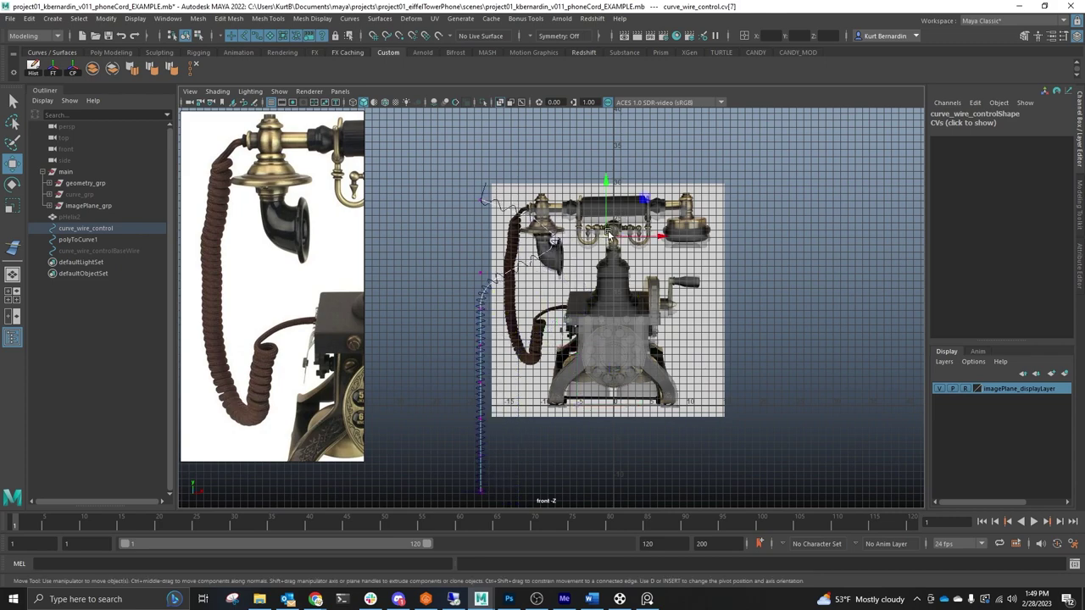
left_click_drag(607, 236, 488, 236)
scroll(483, 227, "up", 3)
left_click_drag(417, 122, 500, 173)
- Place the control curve's lower end vertex at the short coil's end beside the phone body, and its neighbouring vertices along the bottom bend
middle_click_drag(529, 398, 519, 188, "alt")
left_click_drag(439, 365, 538, 169)
middle_click_drag(538, 169, 523, 297, "alt")
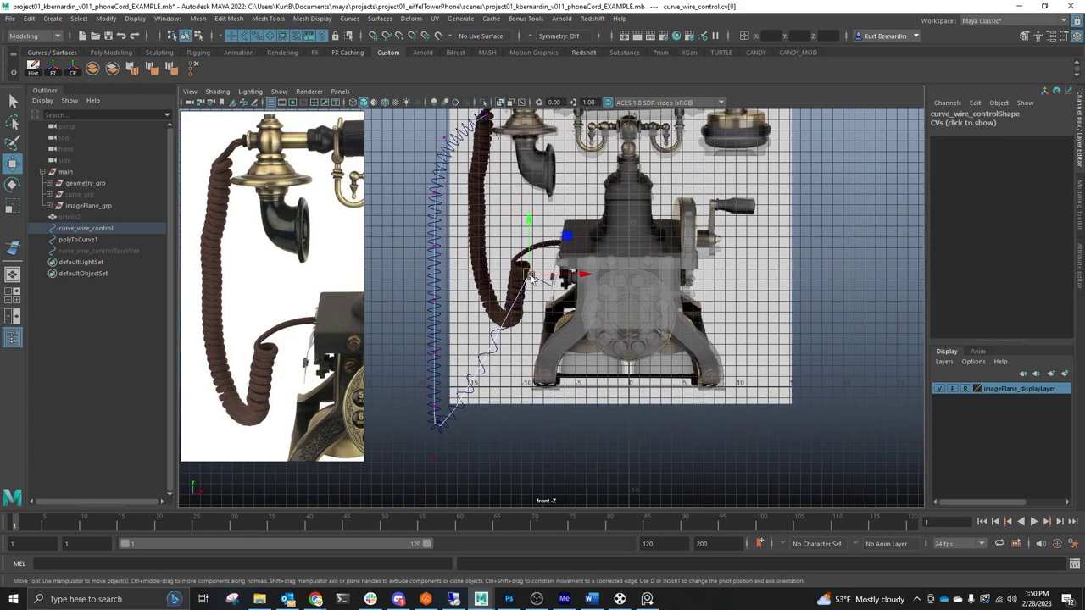
left_click_drag(531, 276, 522, 265)
left_click_drag(400, 450, 519, 320)
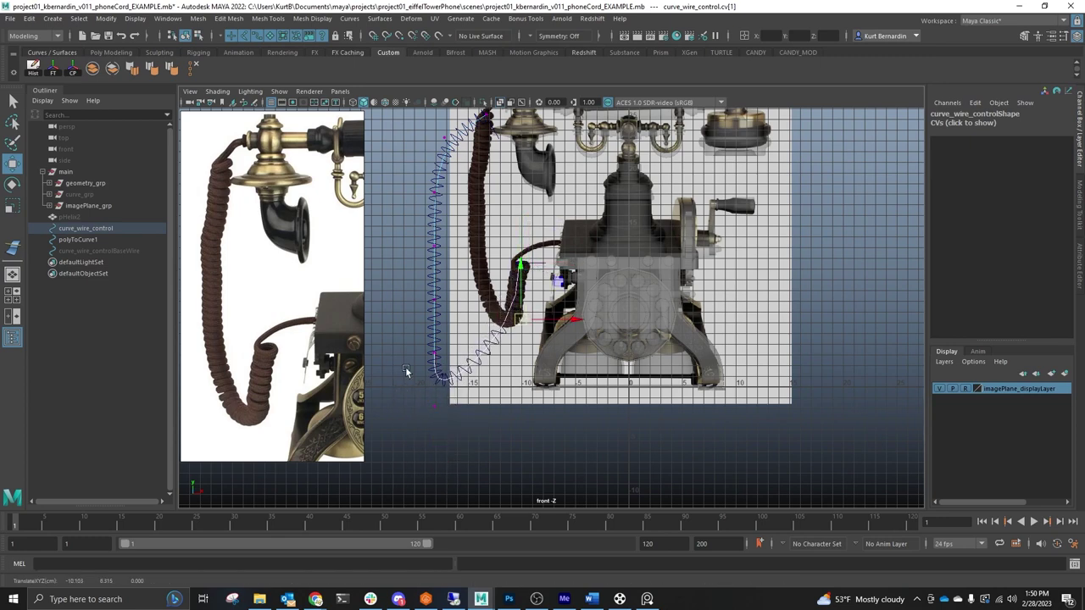
left_click_drag(406, 375, 491, 323)
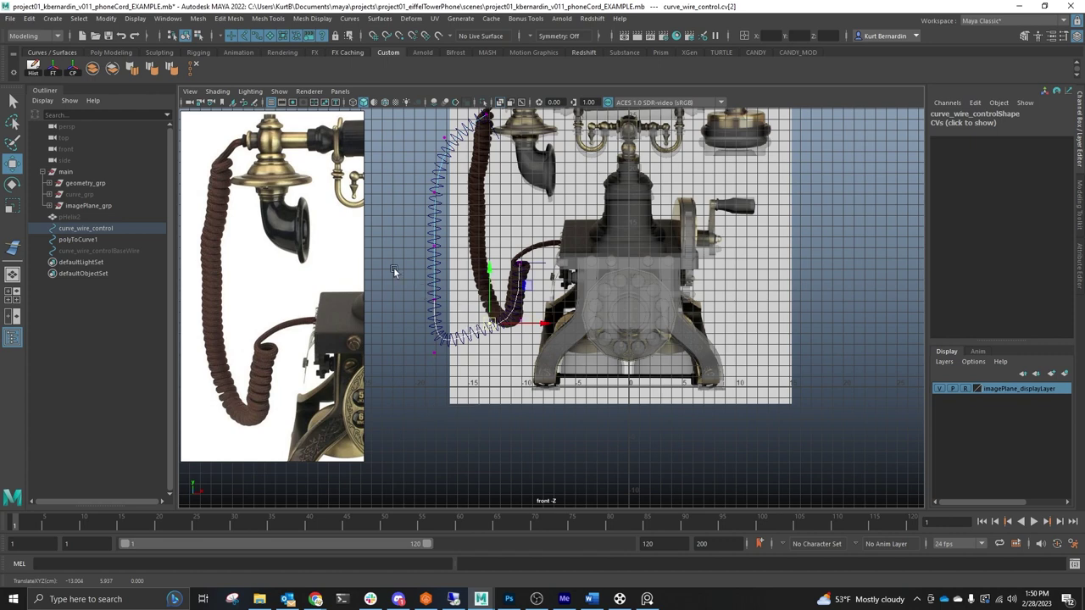
- Move the remaining control vertices onto the long hanging section and bottom bend of the cord in the reference image
left_click_drag(396, 167, 457, 370)
left_click_drag(434, 255, 476, 252)
left_click_drag(464, 347, 498, 328)
middle_click_drag(513, 221, 532, 301, "alt")
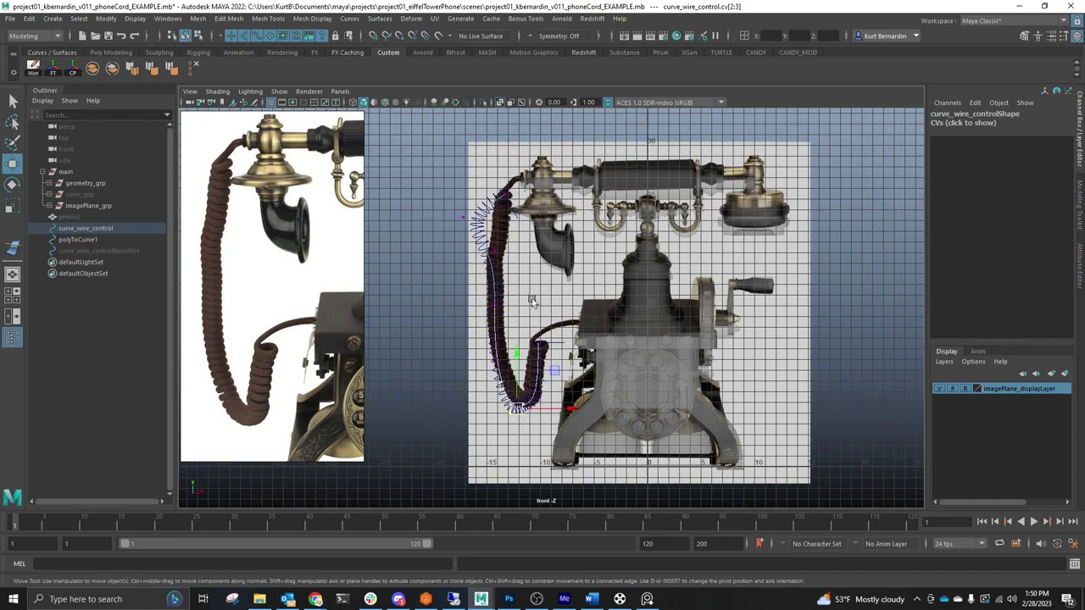
left_click_drag(459, 212, 498, 224)
- Fine-tune the control vertices around the bottom bend so the control curve follows the middle of the pictured cord
scroll(500, 387, "up", 3)
scroll(512, 439, "up", 2)
middle_click_drag(512, 439, 578, 279, "alt")
scroll(578, 279, "up", 1)
left_click_drag(631, 340, 597, 274)
left_click_drag(559, 307, 552, 351)
left_click_drag(544, 342, 560, 324)
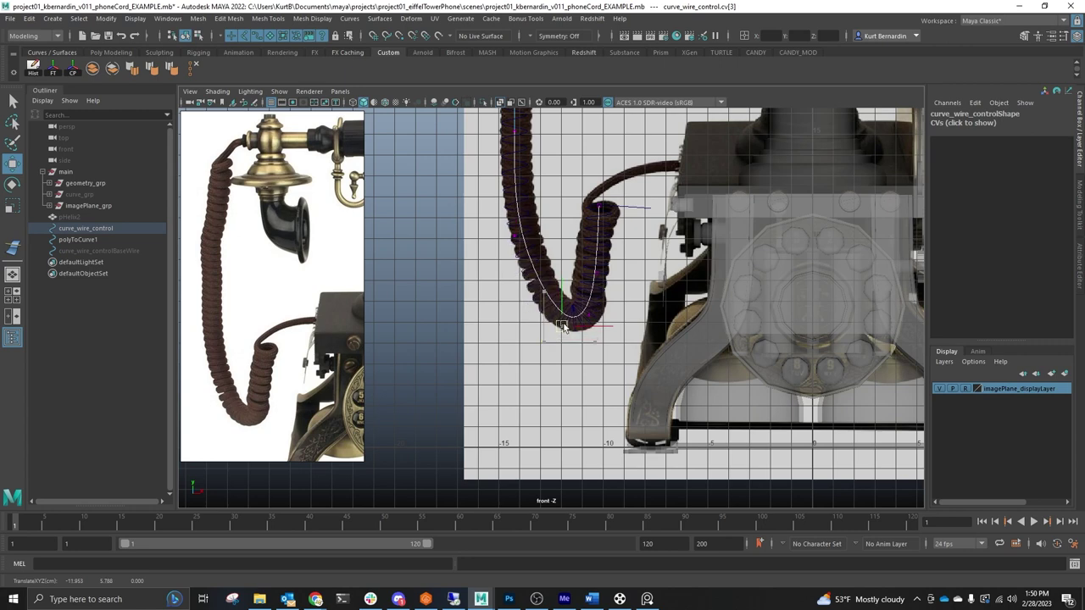
left_click_drag(507, 214, 539, 257)
- Adjust the upper end vertex of the control curve to the top of the coil in the reference image
middle_click_drag(527, 172, 555, 417, "alt")
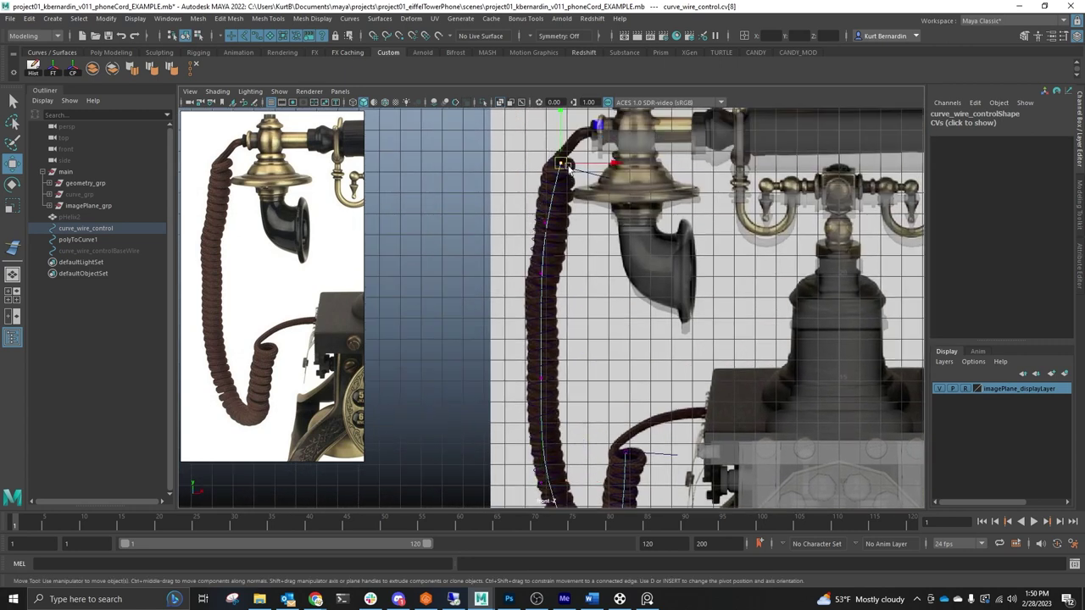
left_click_drag(549, 153, 556, 167)
scroll(555, 155, "up", 4)
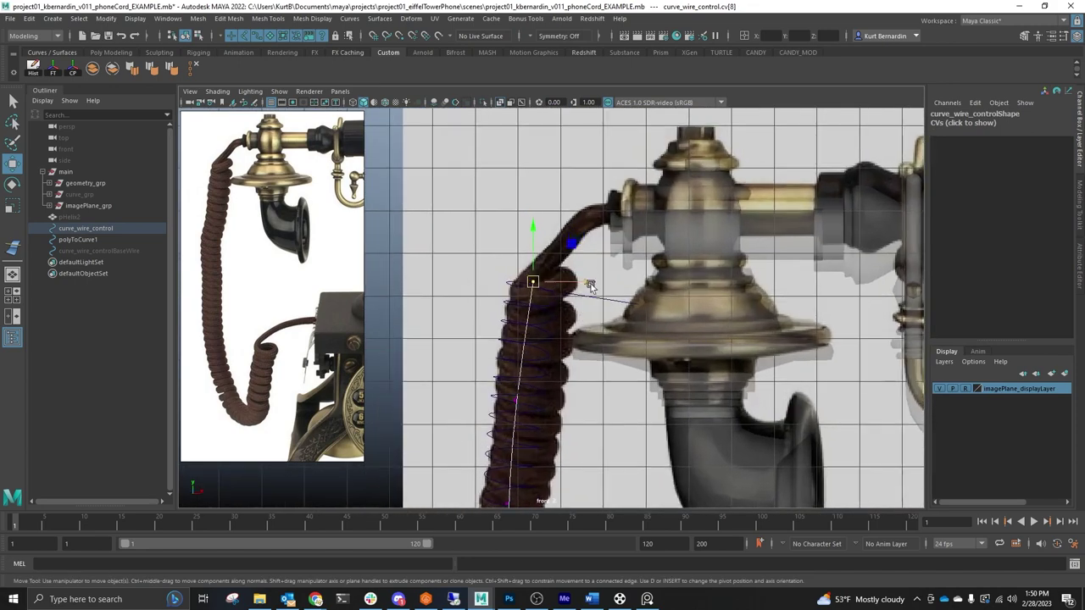
- In the perspective view, offset the control vertex at the cord's bottom bend along Z to give the hanging cord depth
key("space")
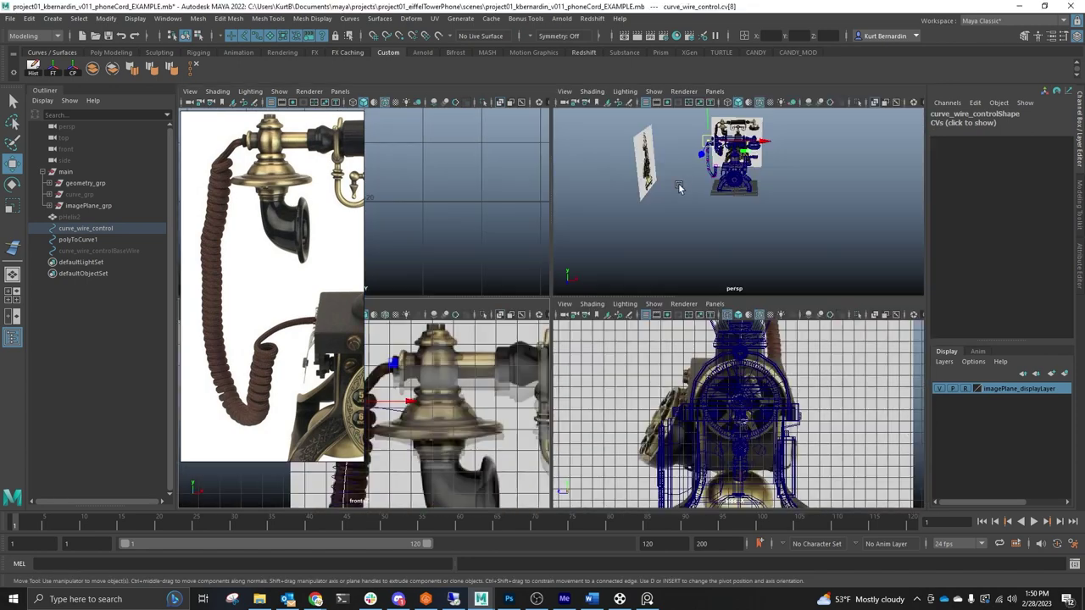
key("f")
key("space")
left_click_drag(575, 310, 583, 339, "alt")
scroll(634, 327, "down", 5)
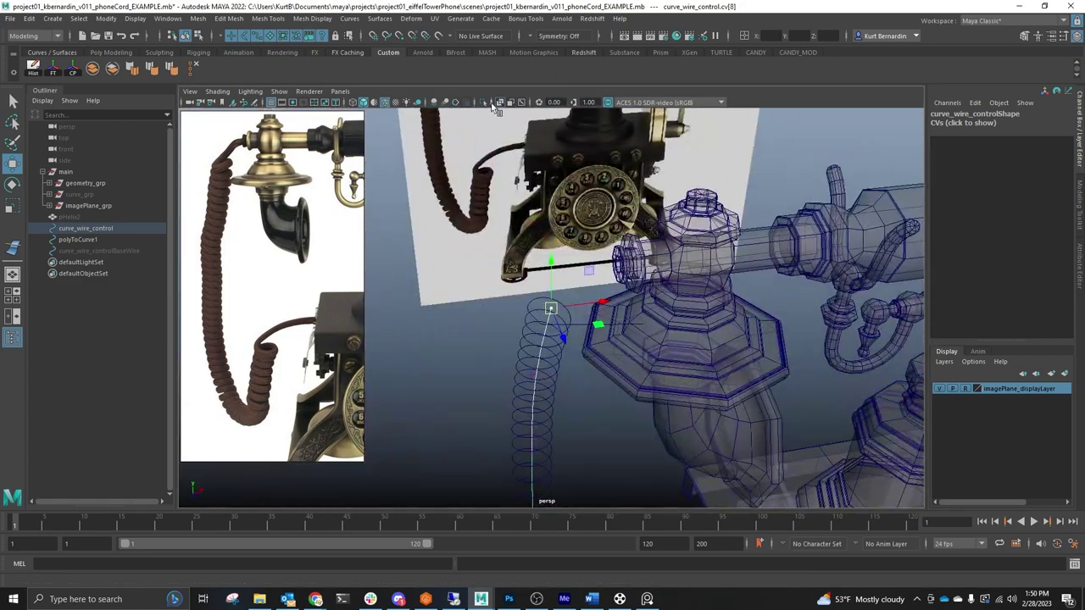
left_click_drag(542, 254, 499, 283, "alt")
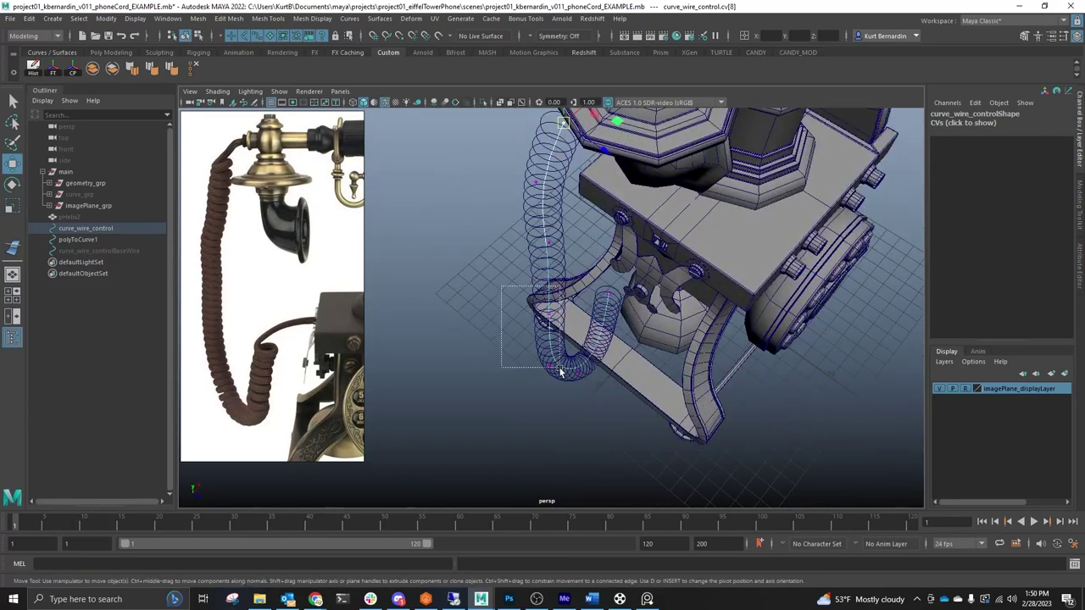
mouse_move(561, 370)
left_mouse_down()
mouse_move(580, 366)
mouse_move(568, 355)
left_mouse_up()
left_click_drag(568, 355, 614, 286, "alt")
left_click(585, 283)
middle_click_drag(615, 419, 588, 308, "alt")
left_click_drag(588, 307, 636, 386, "alt")
left_click(628, 409)
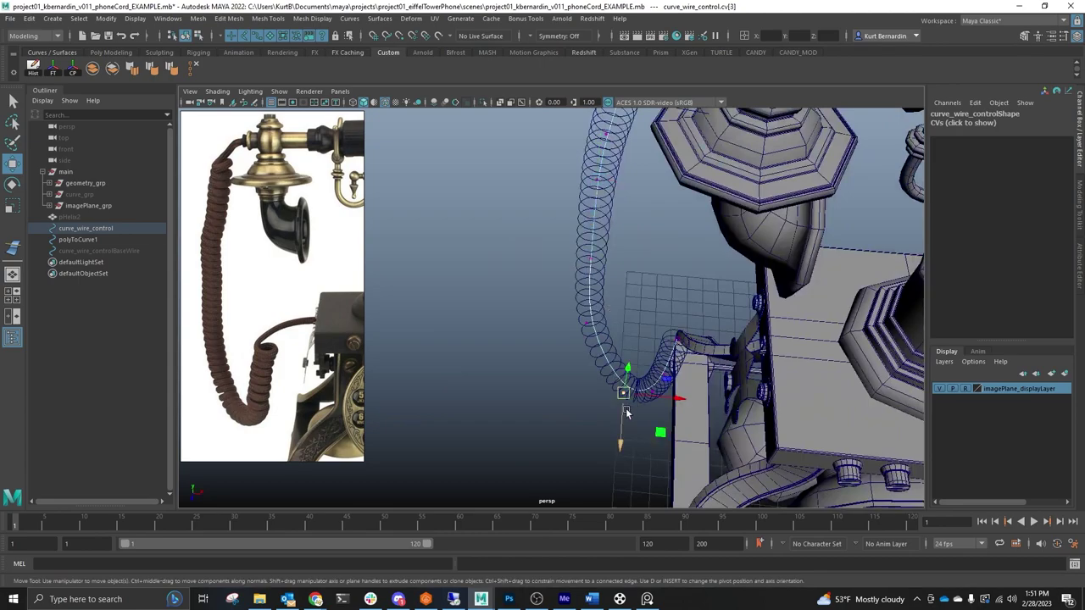
left_click_drag(619, 422, 531, 291, "alt")
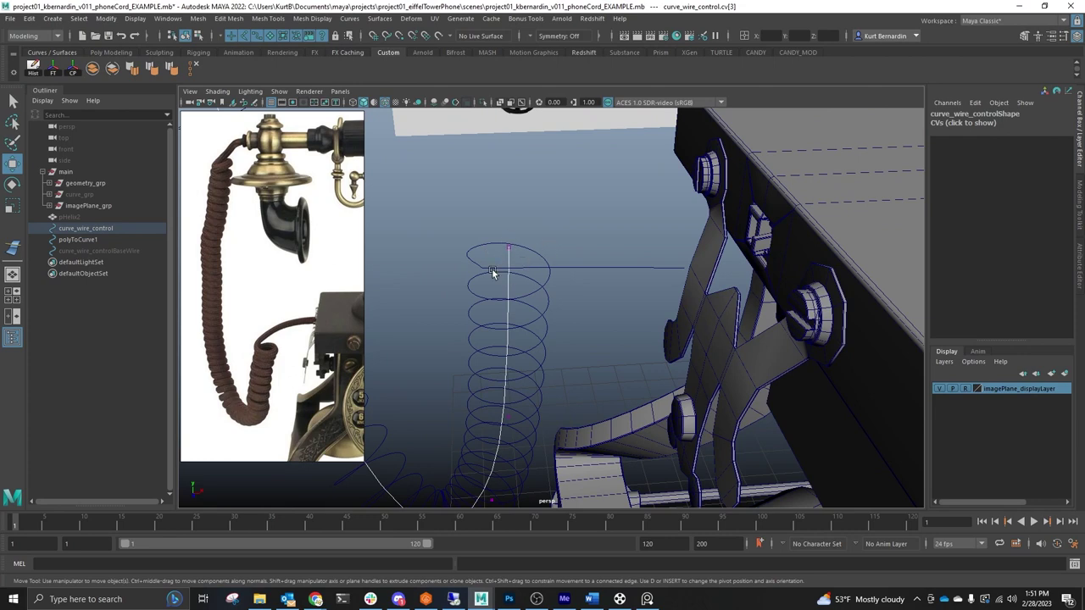
- Reposition the control vertices at the helix curve's lower end so it leads smoothly into the phone base
left_click(610, 268)
right_click_drag(610, 268, 389, 258)
left_click_drag(587, 214, 732, 316)
left_click_drag(729, 314, 545, 330, "alt")
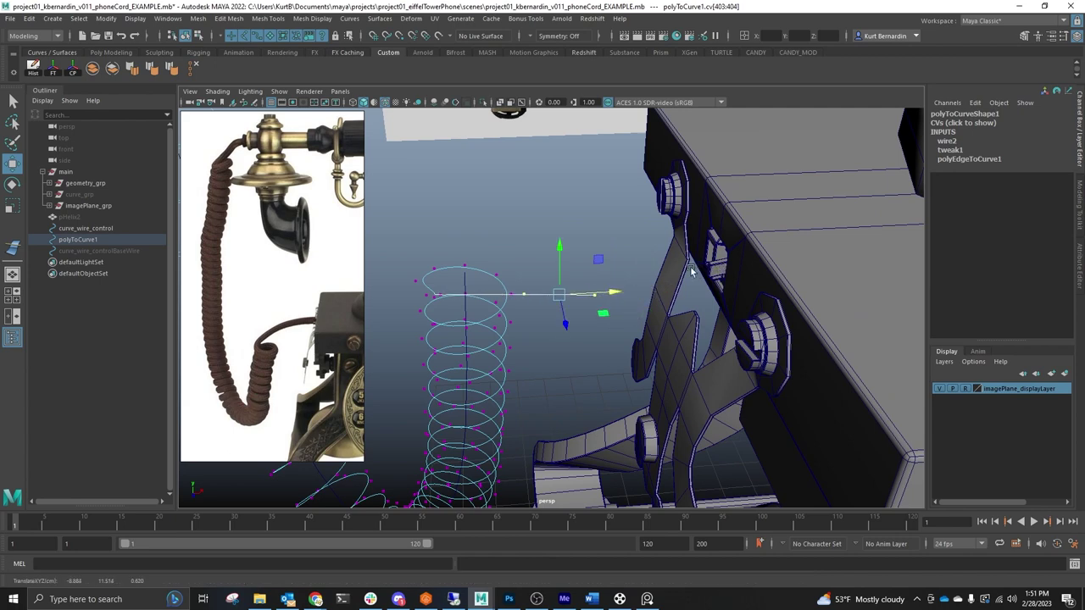
key("ctrl+z")
left_click_drag(608, 291, 634, 353)
left_click(515, 387)
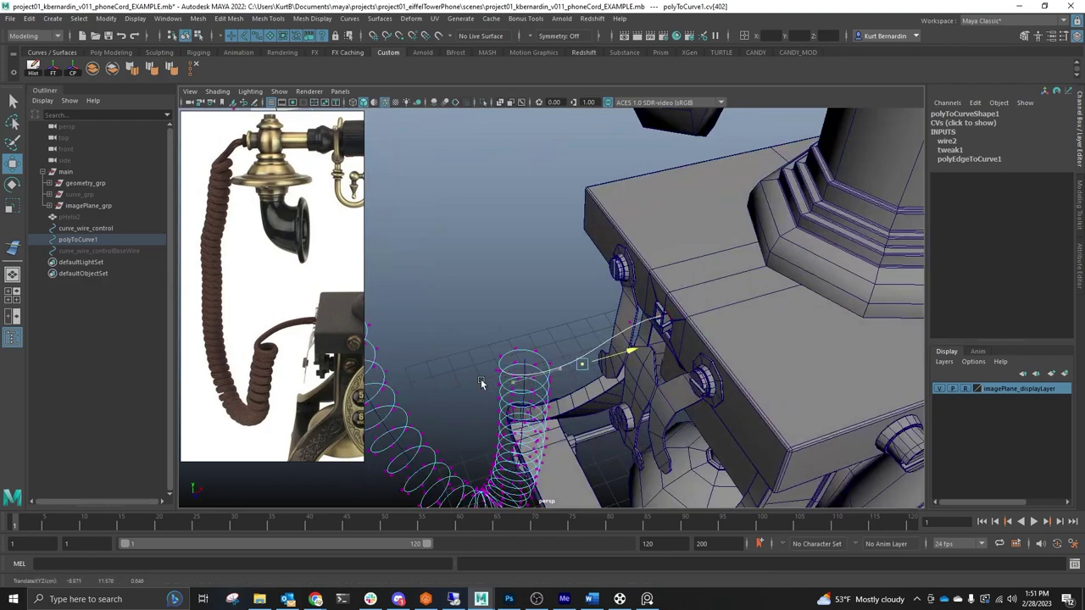
- Move the two end vertices at the helix curve's upper end into the socket beside the mouthpiece
left_click_drag(524, 307, 566, 296, "alt")
scroll(555, 308, "down", 5)
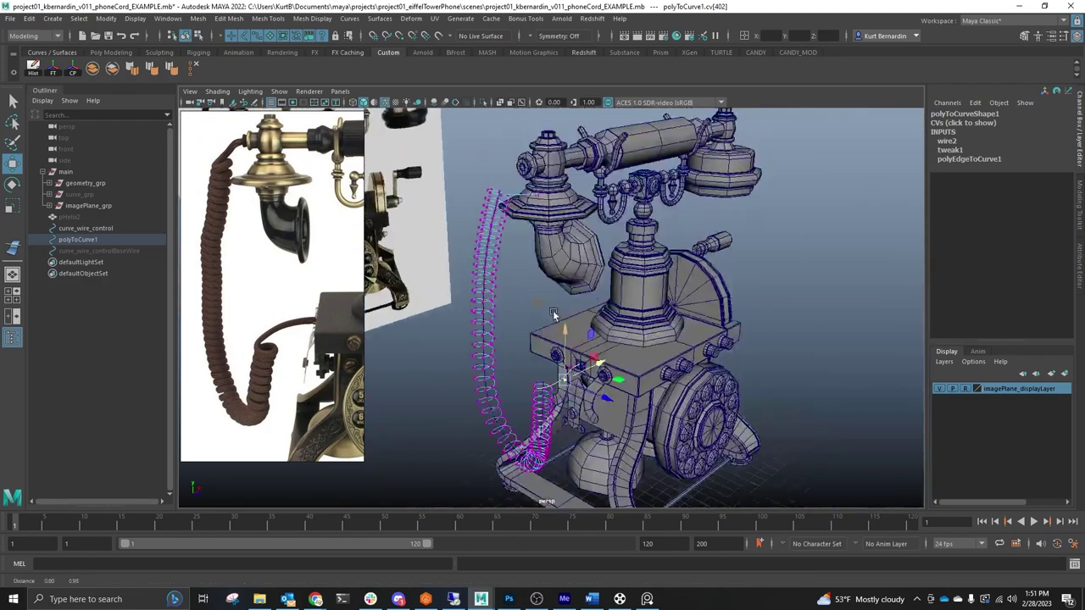
middle_click_drag(552, 310, 583, 284, "alt")
scroll(563, 395, "up", 5)
left_click_drag(583, 284, 545, 257, "alt")
left_click_drag(570, 327, 745, 305, "alt")
left_click_drag(823, 385, 763, 380)
left_click_drag(739, 386, 712, 361, "alt")
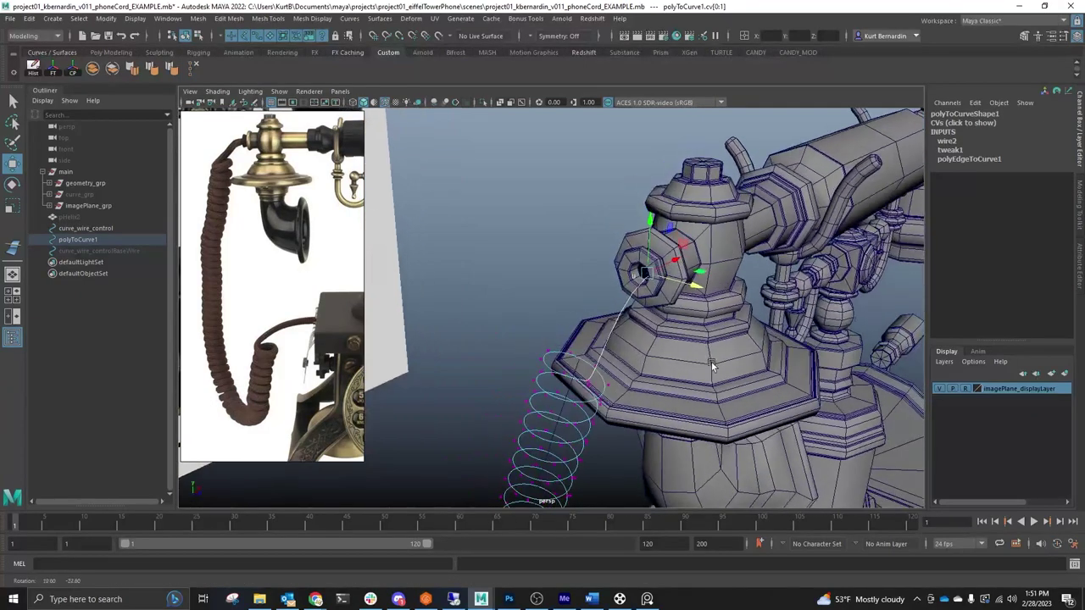
- Adjust the vertices between the top coil and the socket, and raise the two end vertices to form a smooth arc
left_click(585, 389)
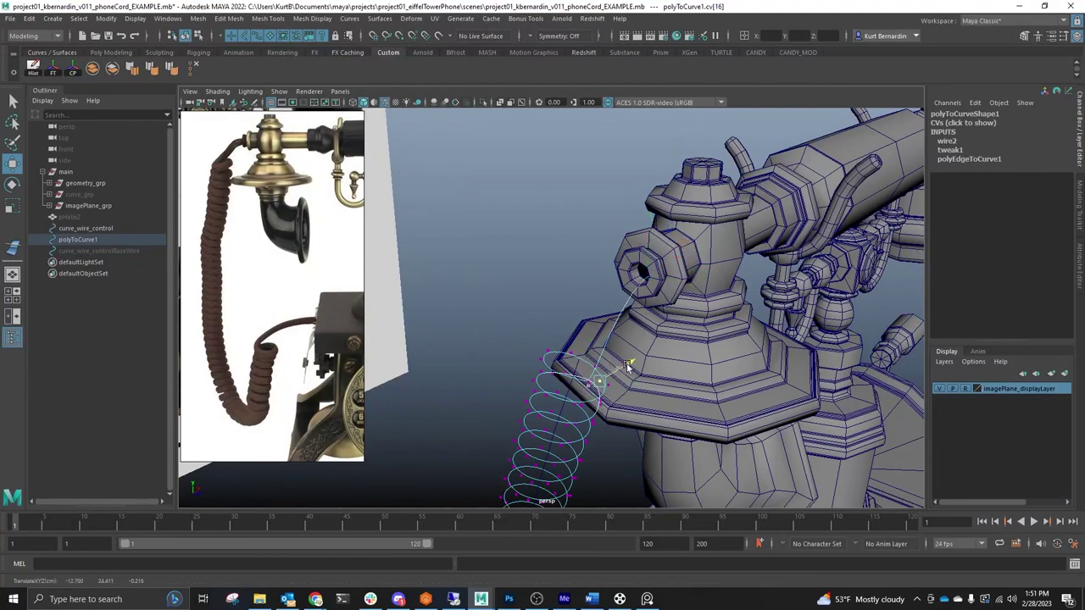
left_click_drag(628, 366, 629, 365)
middle_click_drag(633, 380, 606, 340, "alt")
right_click_drag(607, 340, 705, 417, "alt")
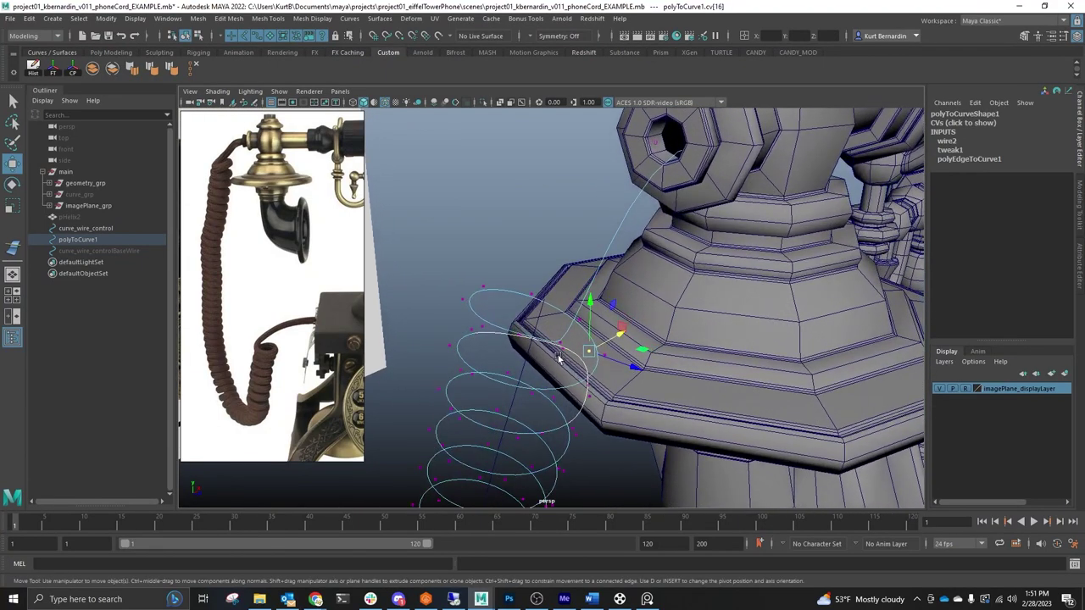
left_click(562, 347)
left_click_drag(582, 334, 671, 360)
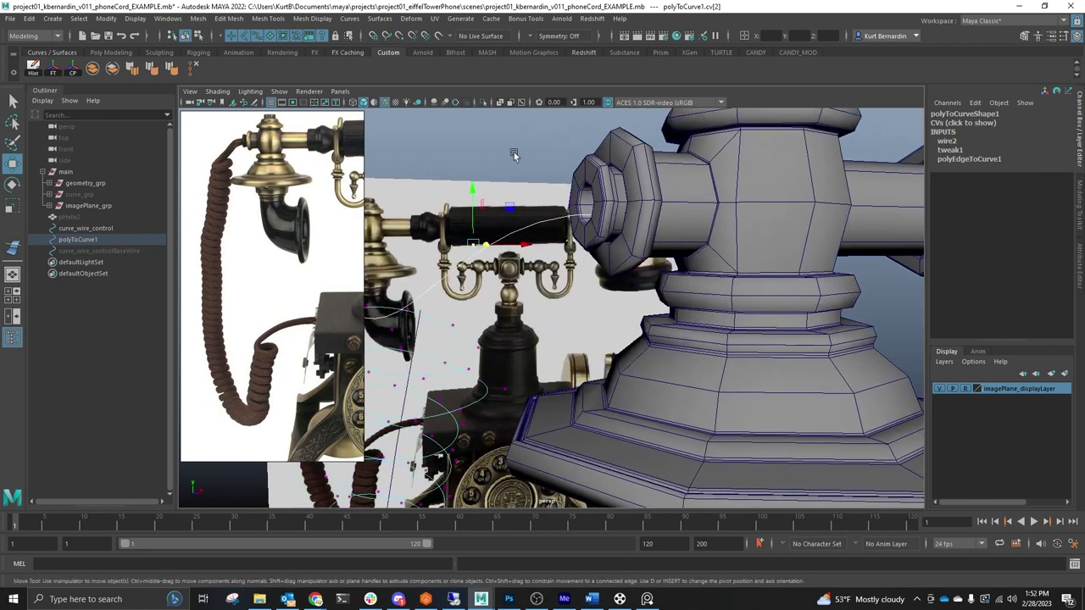
left_click_drag(569, 152, 692, 259)
left_click_drag(611, 168, 609, 158)
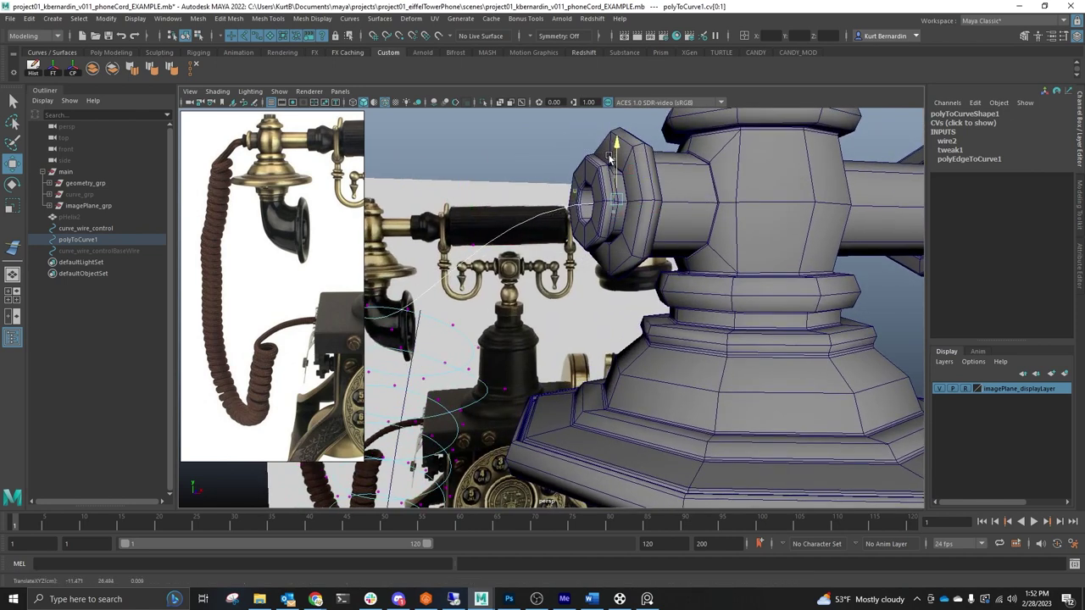
- Create a sweep mesh from the helix curve with interpolation precision 90 and a profile scale of 0.286
right_click_drag(526, 224, 545, 213)
left_click(523, 196)
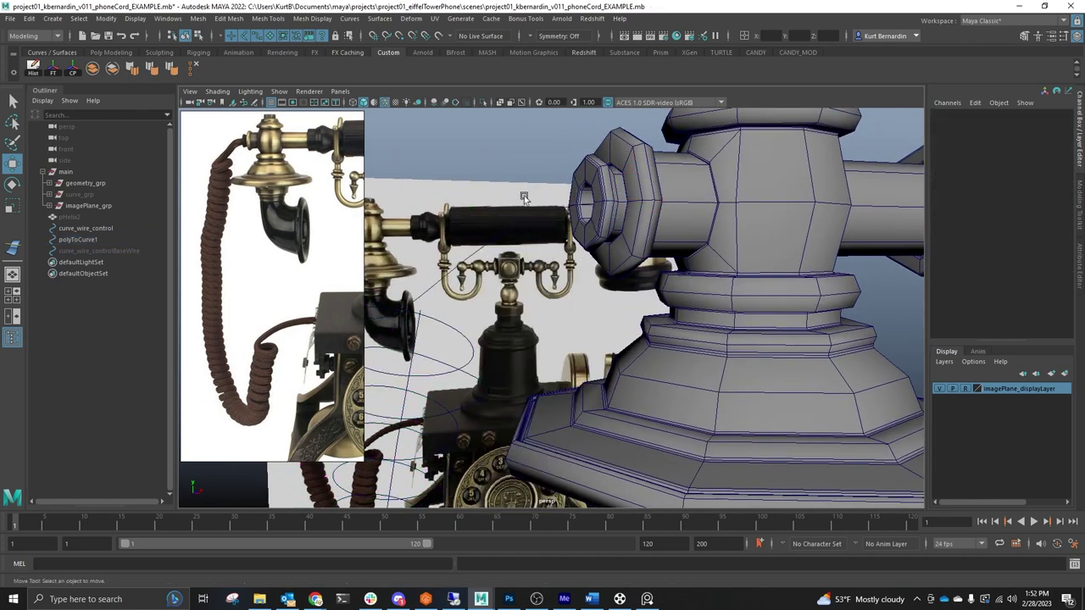
left_click(459, 362)
left_click_drag(459, 362, 575, 315, "alt")
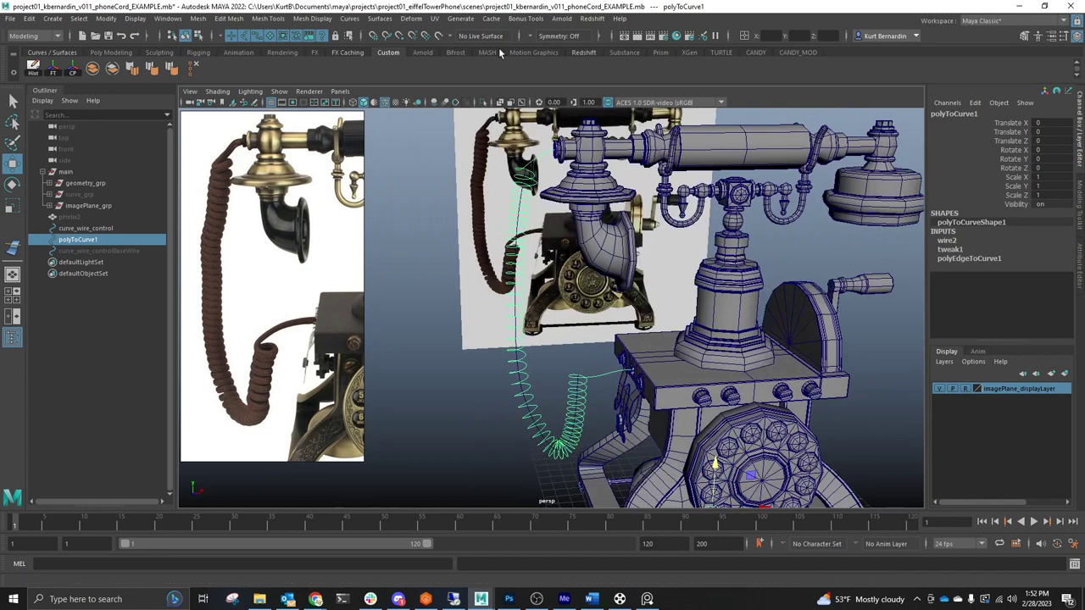
left_click(106, 19)
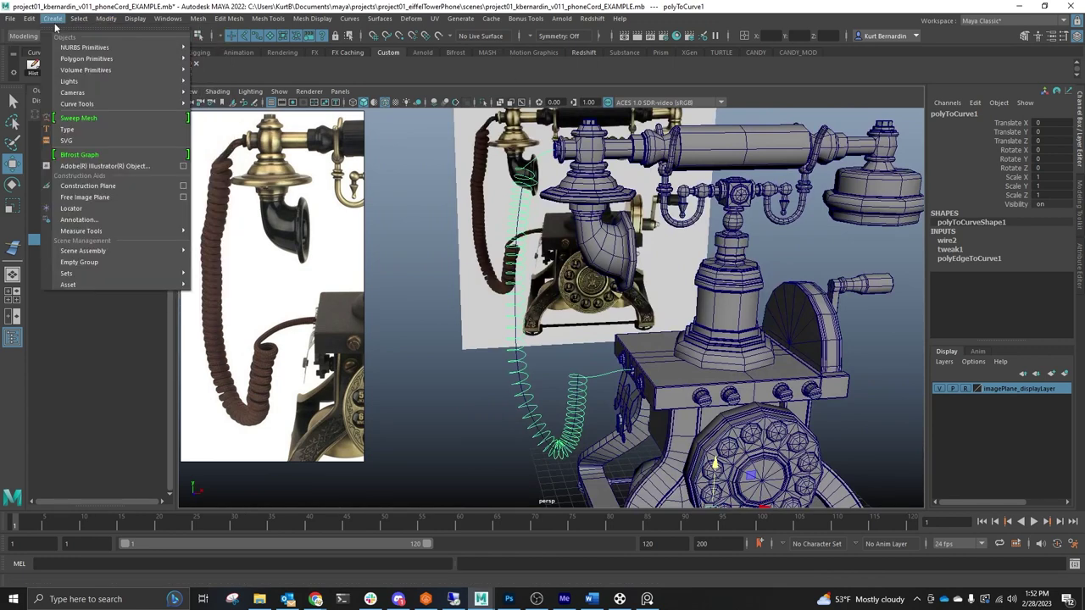
left_click(85, 119)
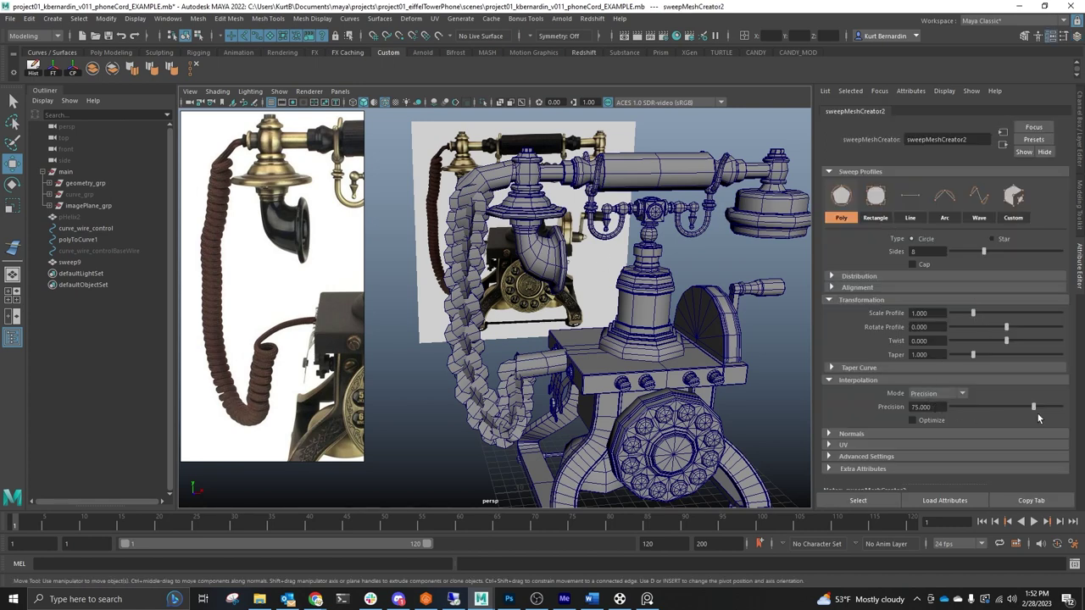
left_click(940, 408)
left_click_drag(966, 313, 957, 315)
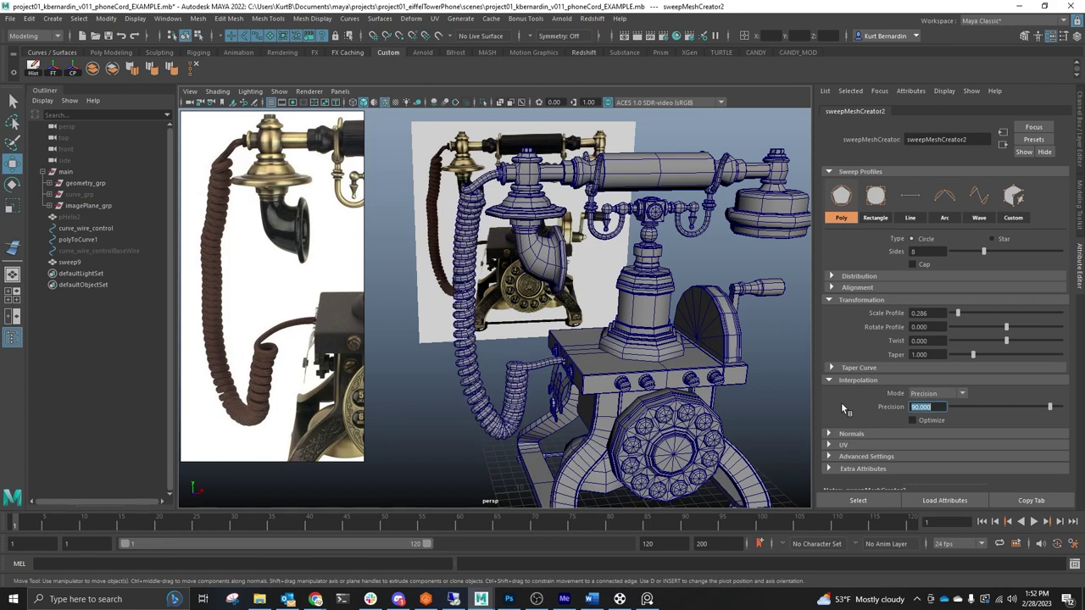
- Pull the wire control curve's vertex midway along the hanging section far outward, away from the phone
middle_click_drag(545, 254, 609, 331, "alt")
scroll(608, 331, "up", 4)
left_click_drag(607, 331, 300, 269, "alt")
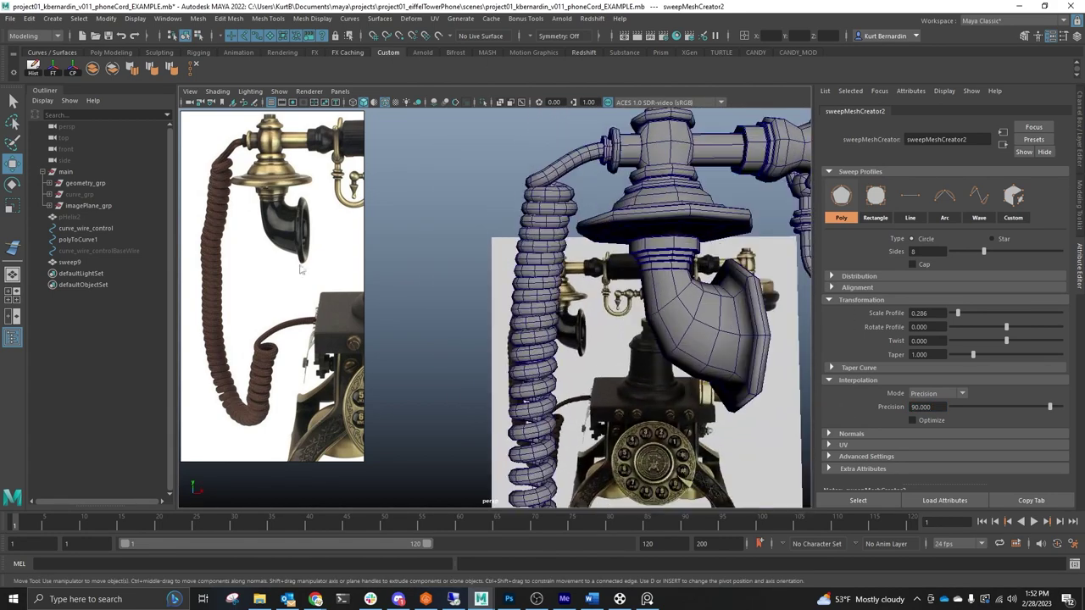
left_click(76, 232)
right_click_drag(492, 218, 447, 222)
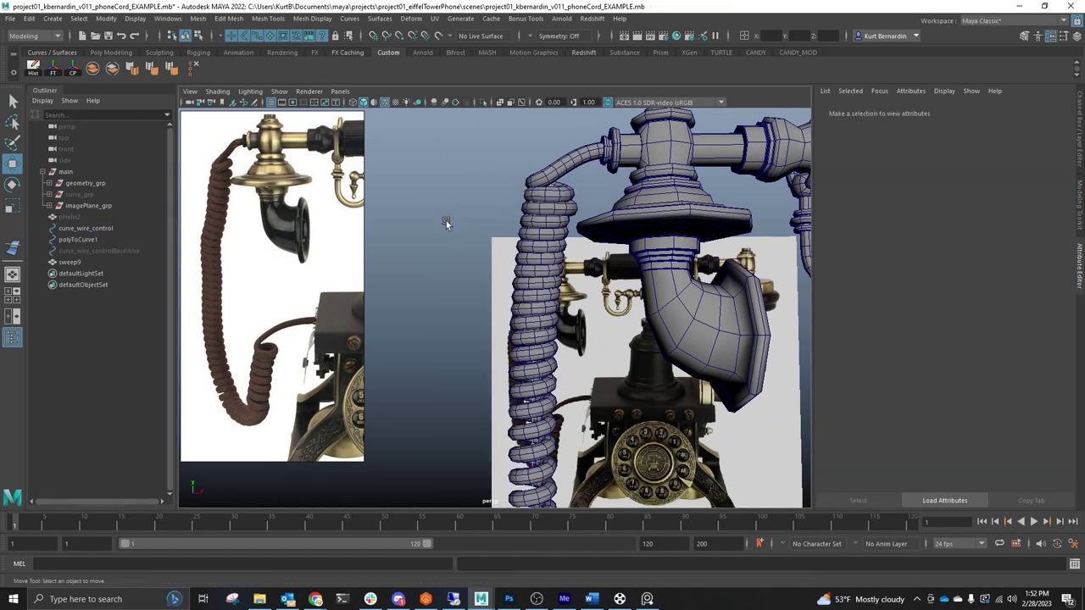
middle_click_drag(455, 275, 452, 191, "alt")
left_click_drag(450, 290, 608, 445)
middle_click_drag(586, 346, 612, 285, "alt")
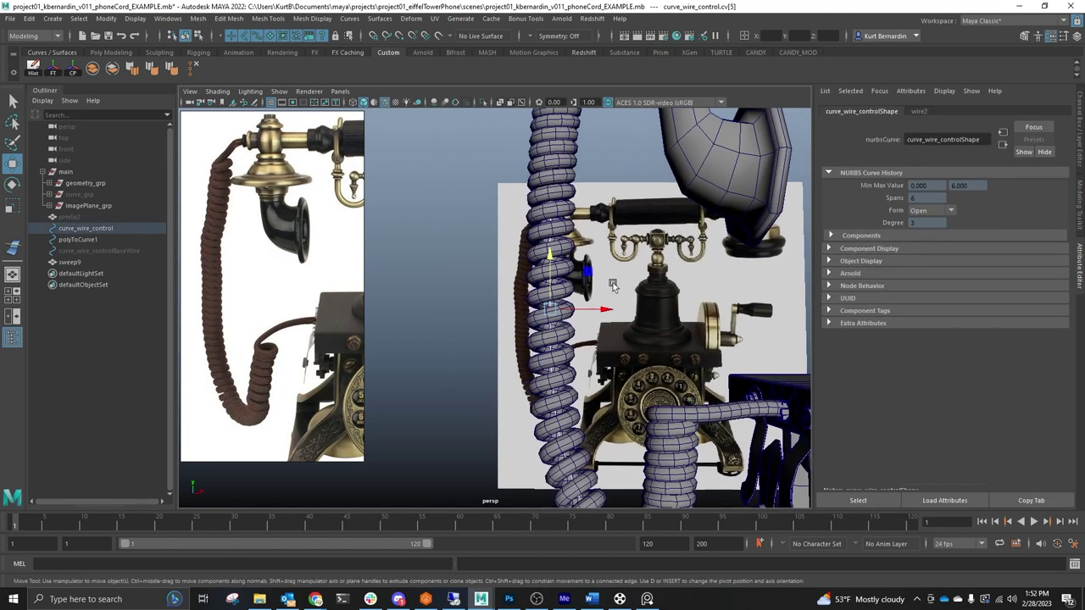
left_click_drag(608, 311, 467, 291)
middle_click_drag(467, 291, 545, 260, "alt")
left_click_drag(545, 283, 242, 270)
left_click_drag(507, 310, 451, 207, "alt")
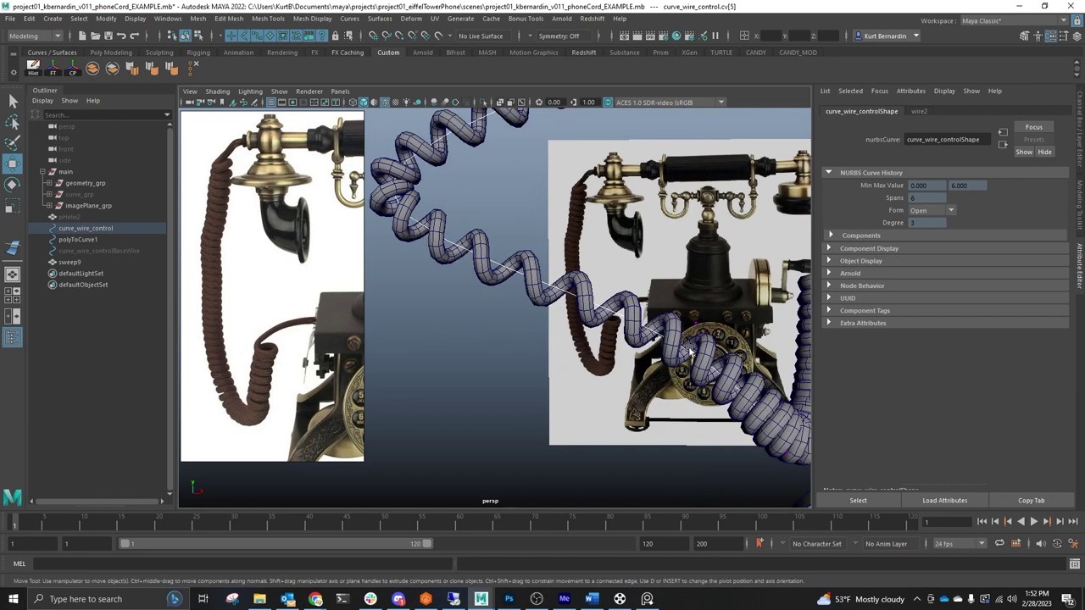
- Shift the two control vertices at the cord's bottom bend along X towards the phone
left_click_drag(634, 289, 629, 414, "alt")
left_click(580, 335)
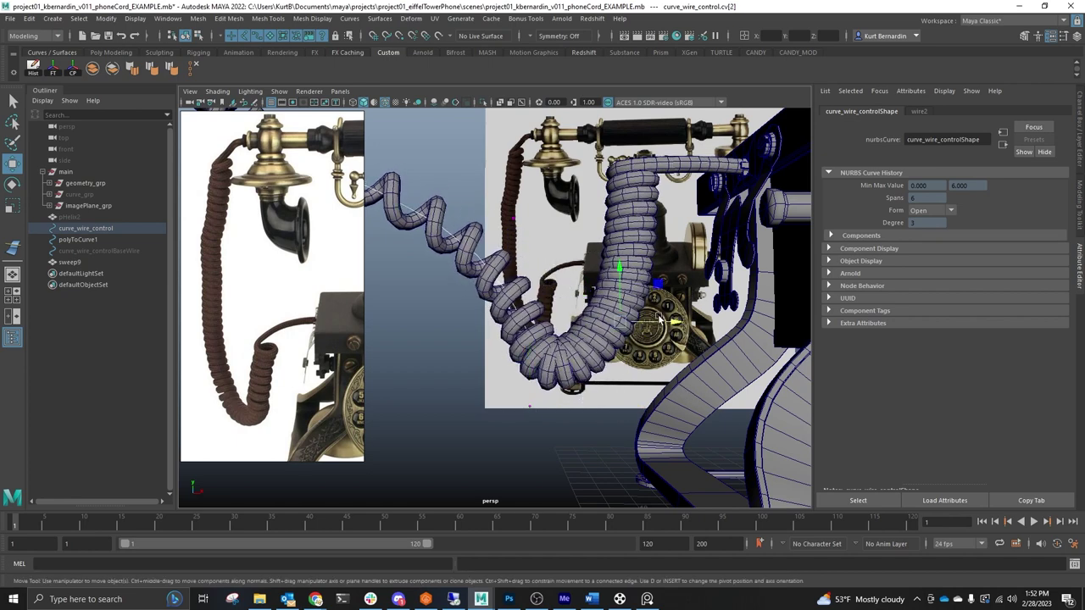
mouse_move(659, 319)
left_mouse_down()
mouse_move(707, 342)
mouse_move(651, 278)
mouse_move(671, 295)
mouse_move(672, 315)
left_mouse_up()
left_click_drag(512, 369, 571, 458)
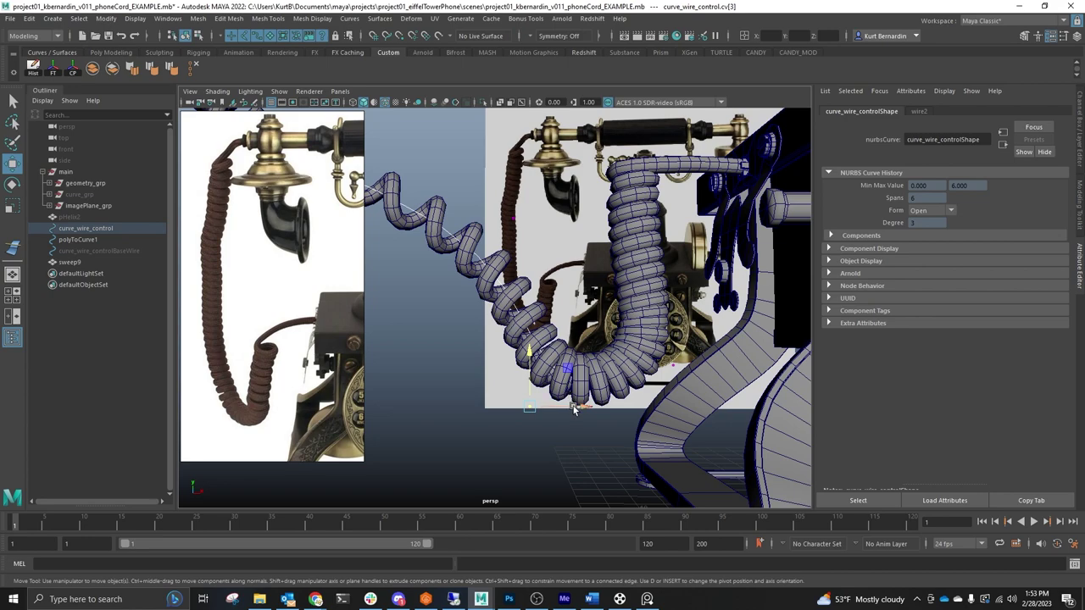
left_click_drag(573, 407, 596, 410)
- Select the swept cord mesh together with its helix curve
right_click_drag(596, 409, 440, 211, "alt")
middle_click_drag(441, 211, 481, 271, "alt")
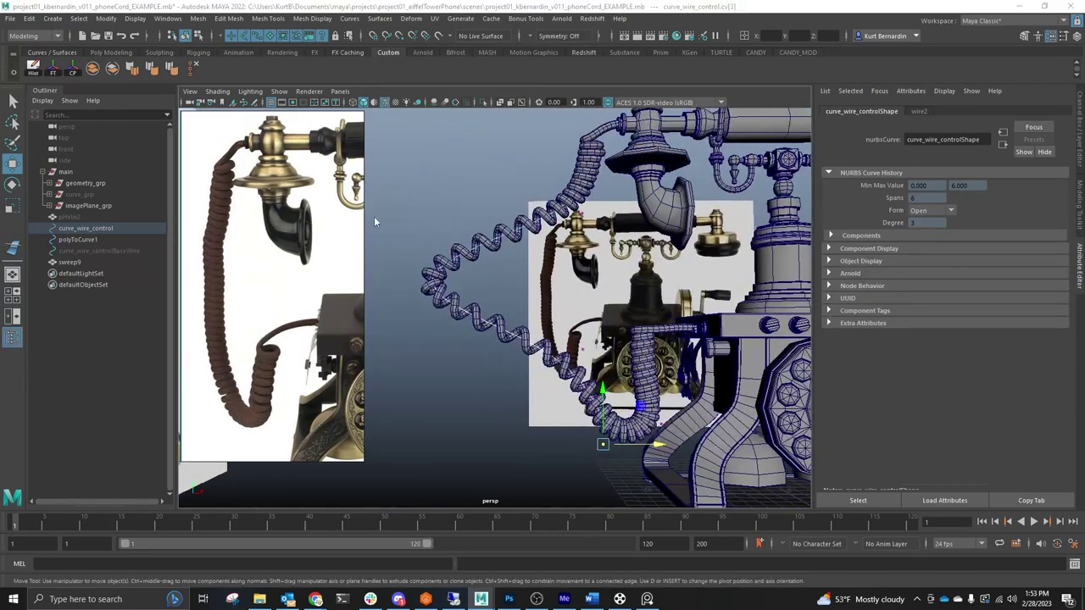
left_click(513, 315)
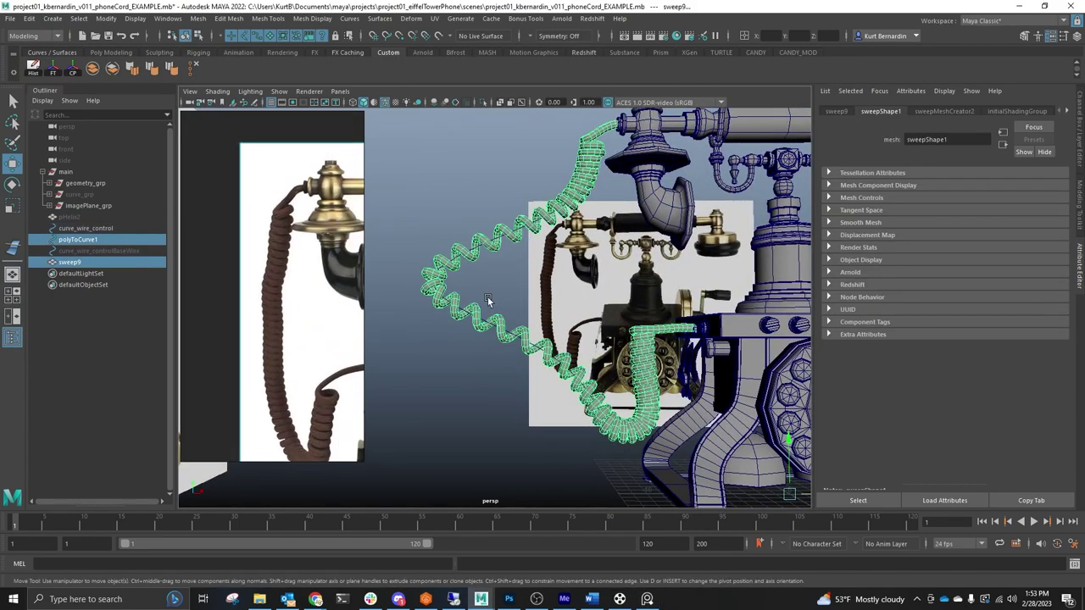